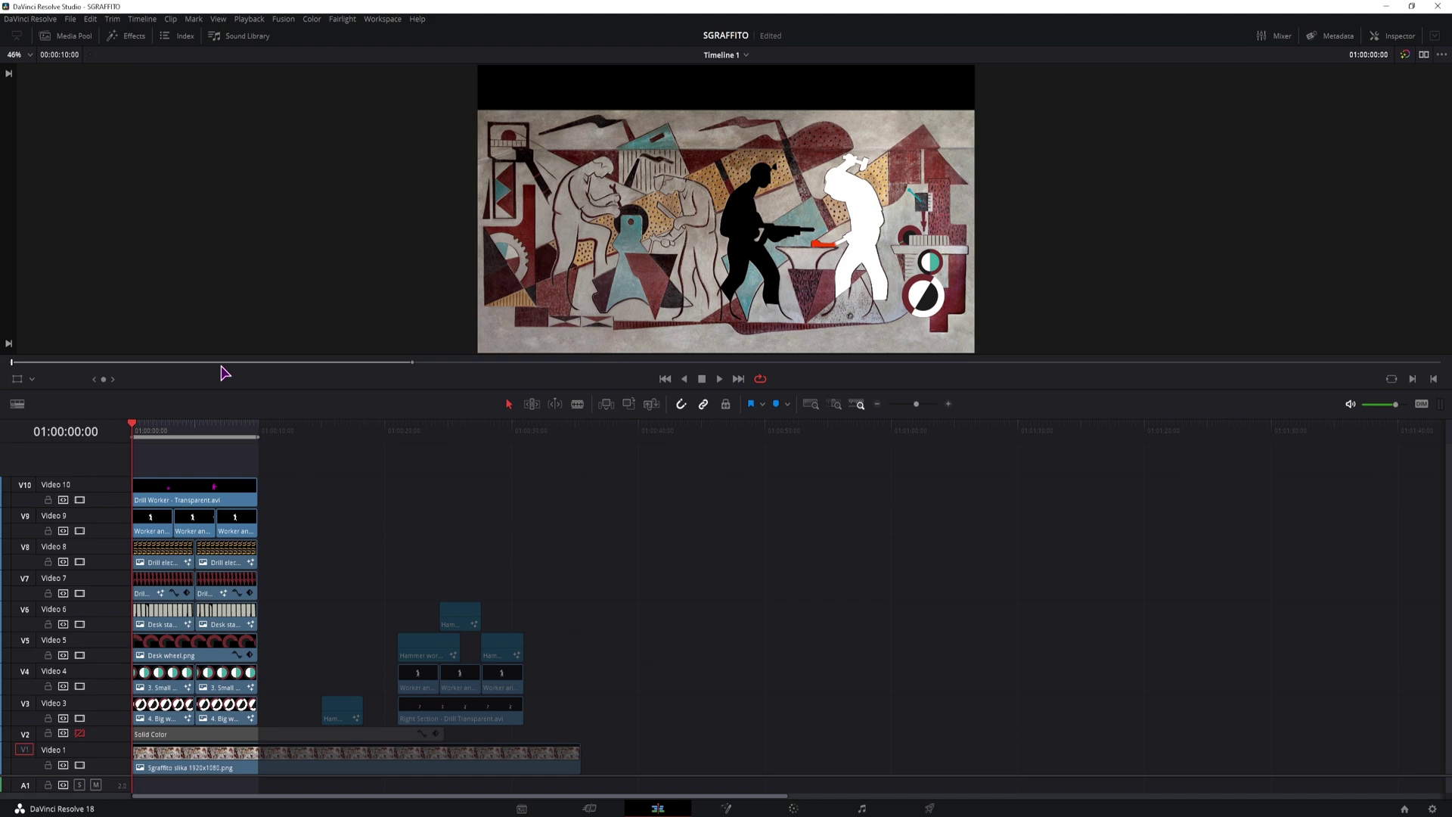
# Create a new Fusion Composition clip in the Media Pool.
pyautogui.click(76, 36)
pyautogui.rightClick(194, 434)
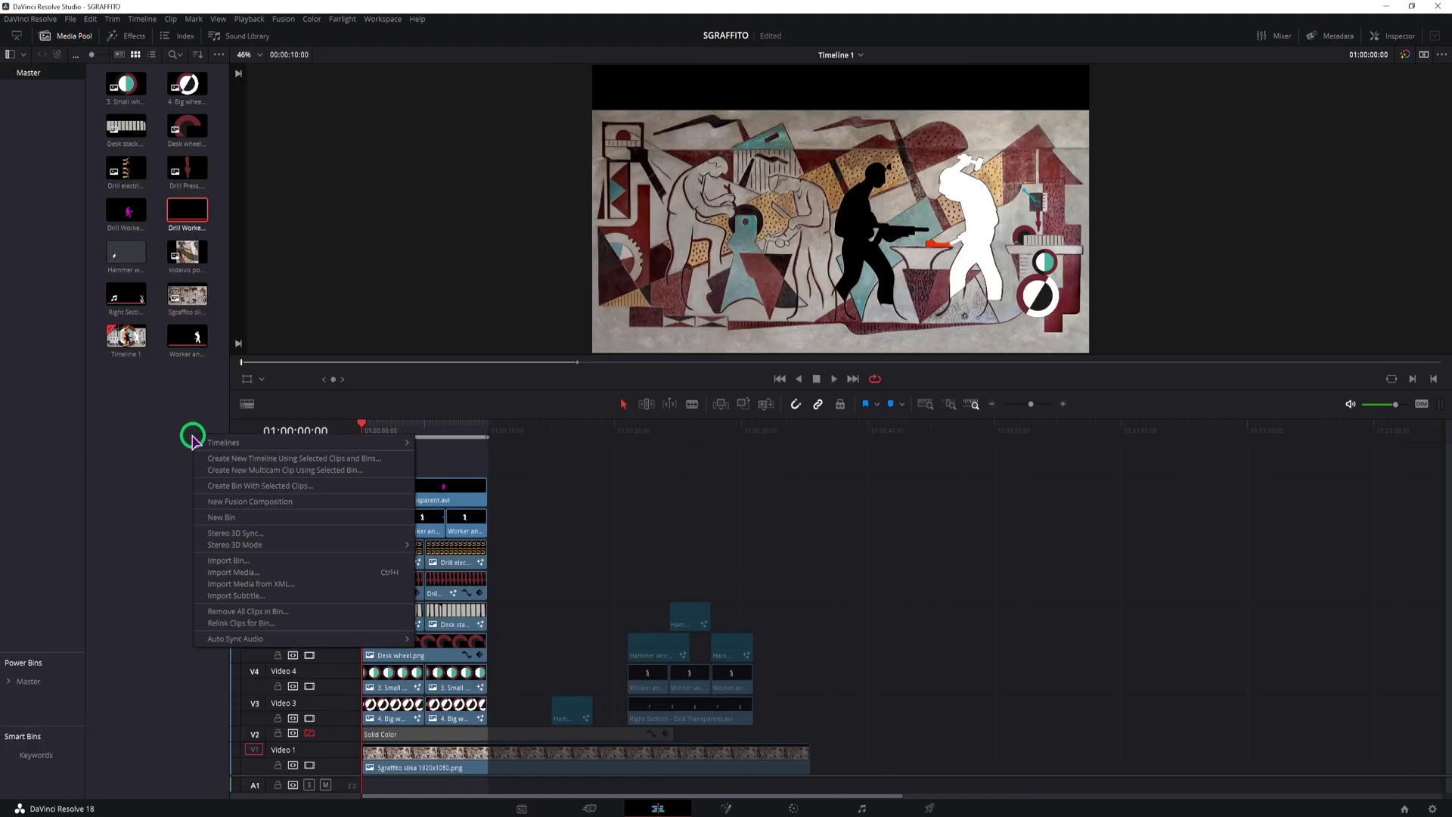
pyautogui.click(256, 507)
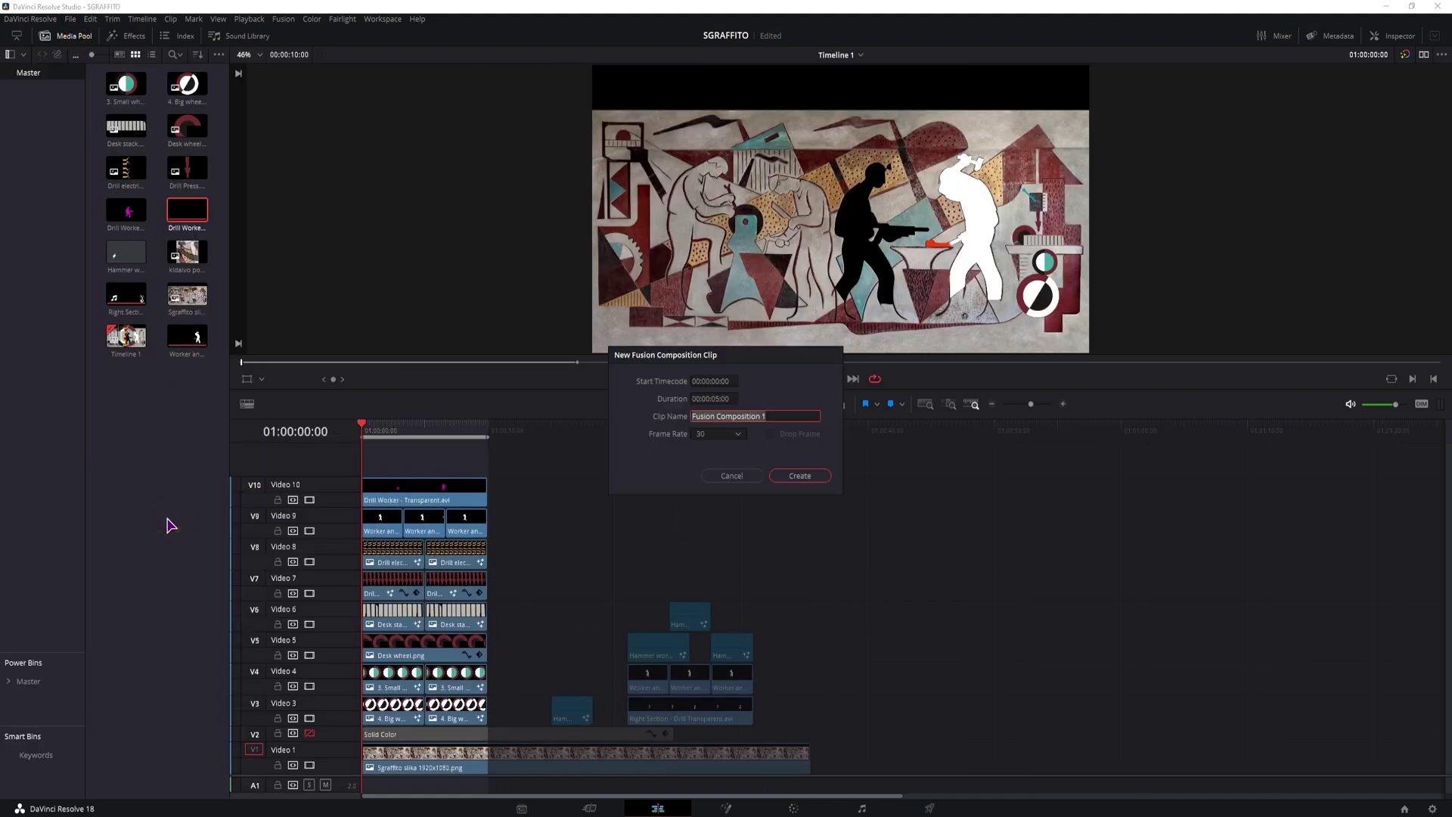
pyautogui.press('Return')
# Place the Fusion Composition on a new Video 11 track at the timeline start.
pyautogui.moveTo(125, 254); pyautogui.dragTo(387, 468)
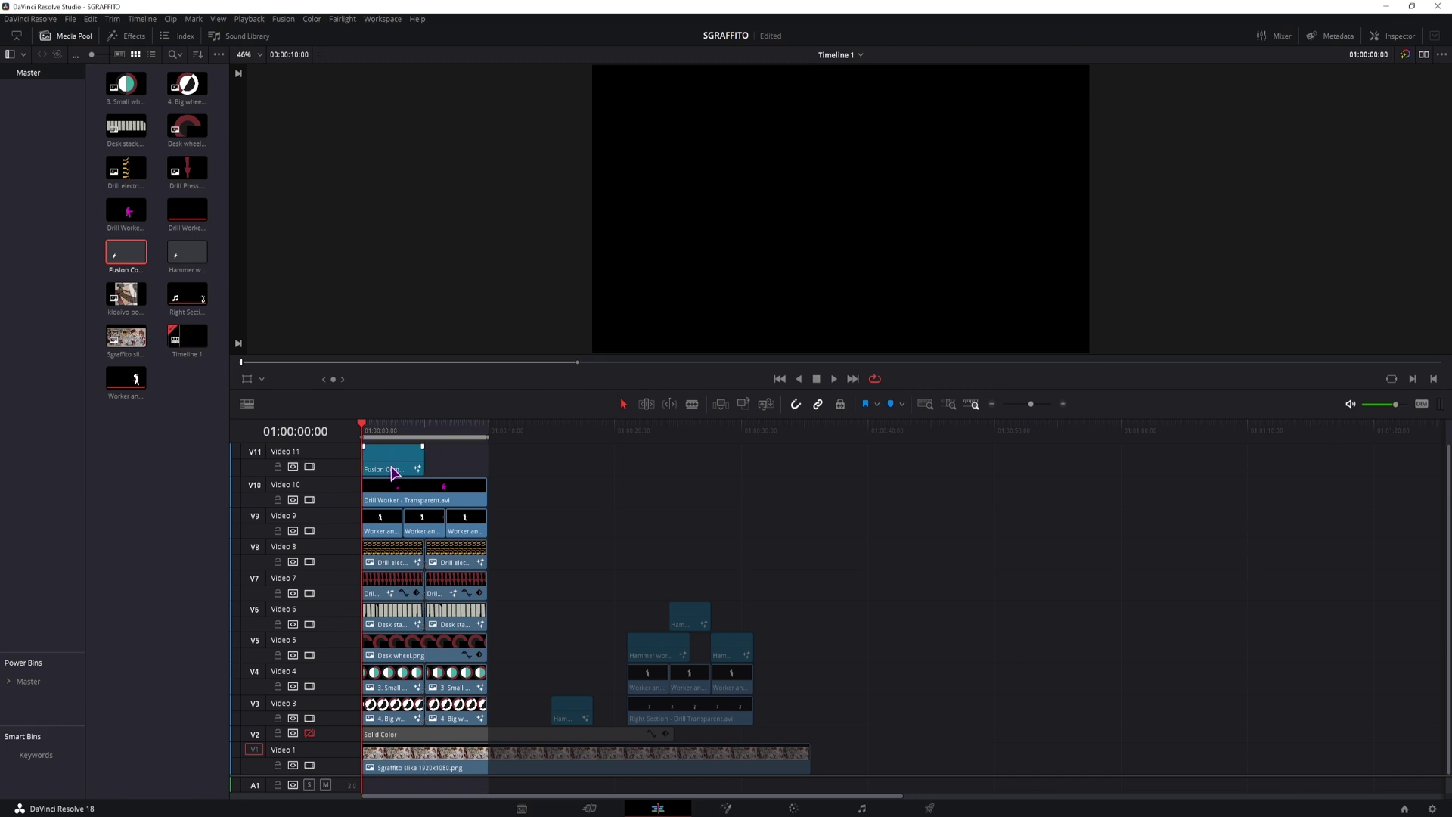
pyautogui.click(393, 463)
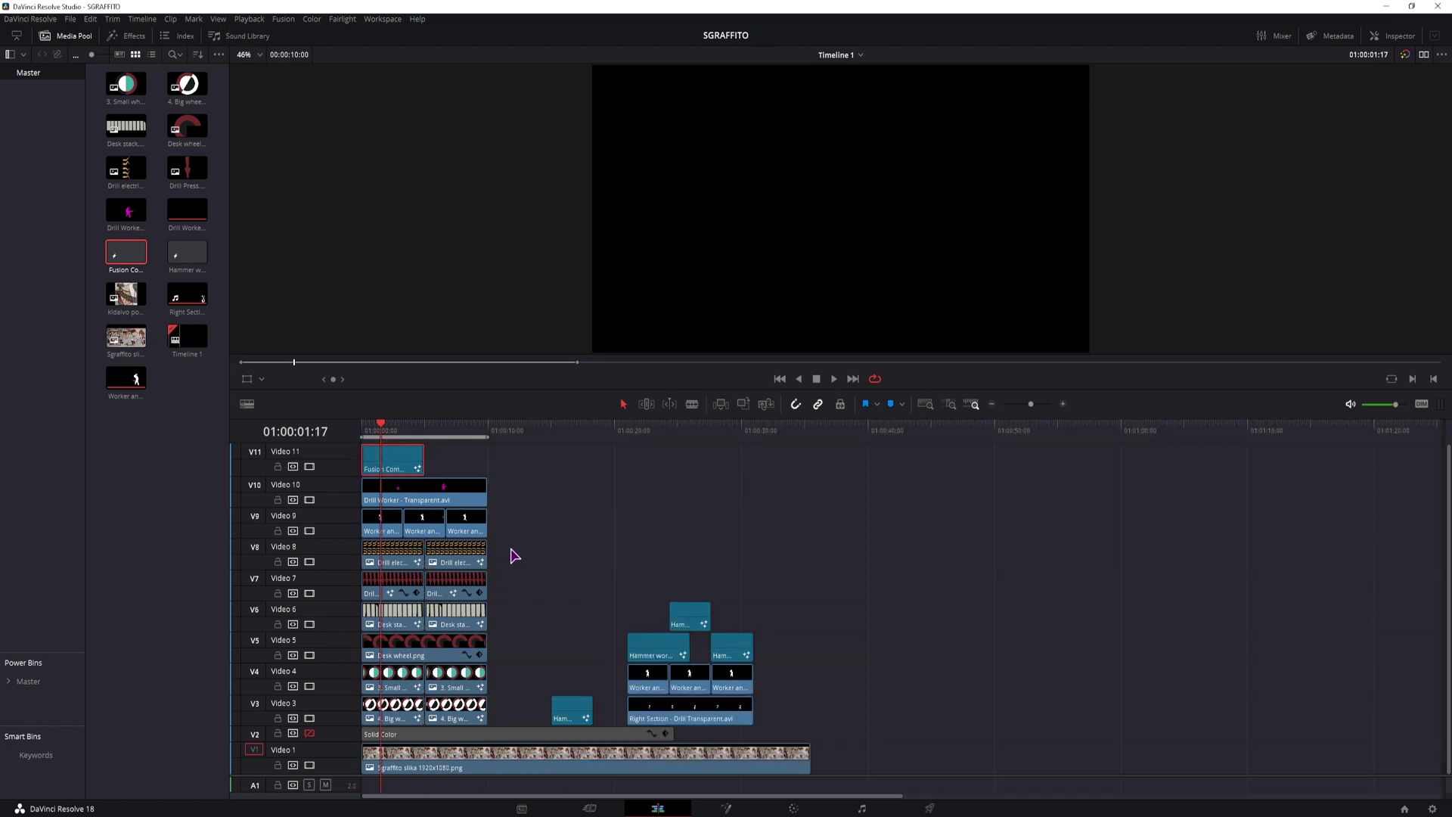
pyautogui.moveTo(511, 538); pyautogui.dragTo(384, 724)
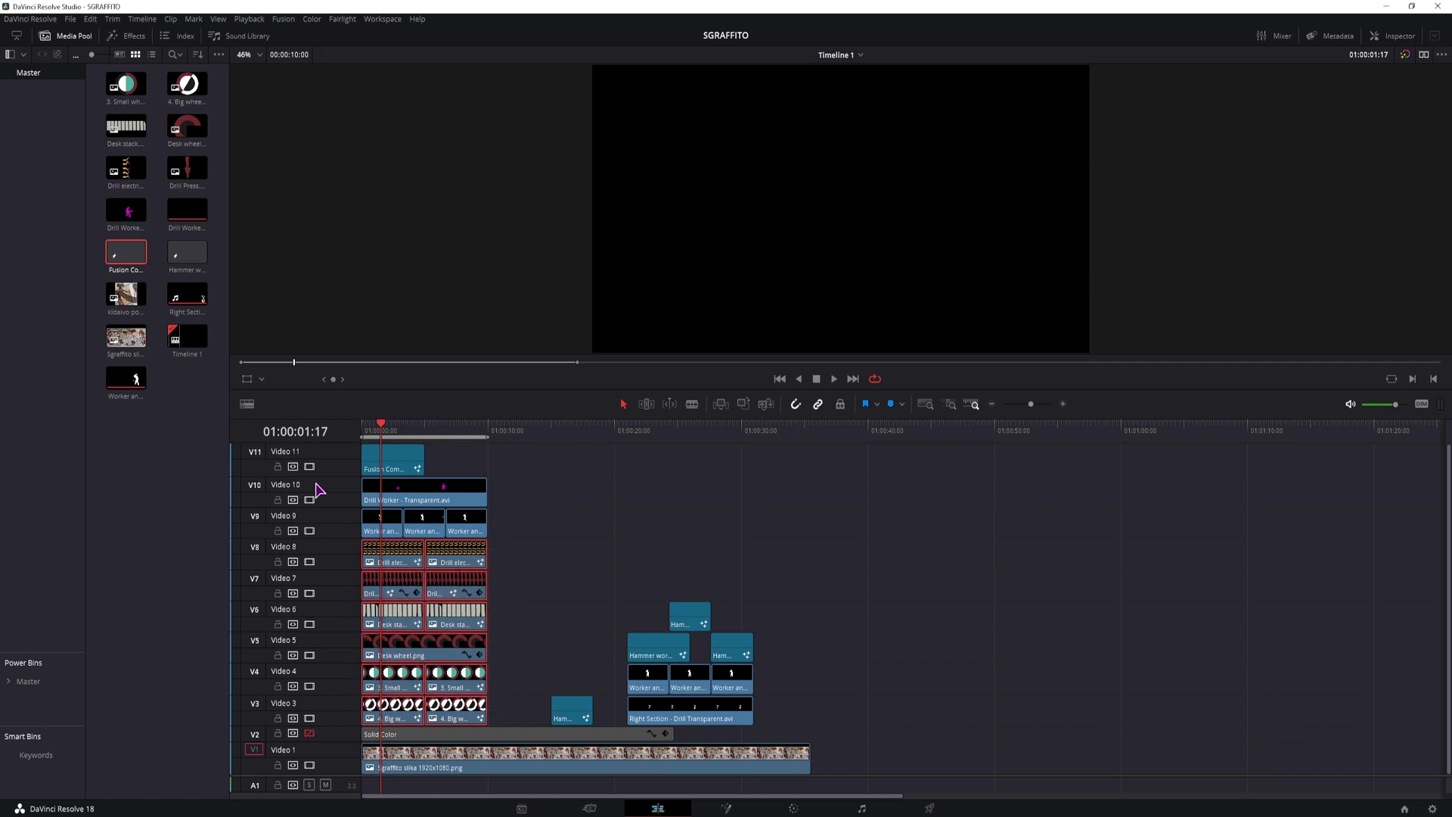
# Drop another copy of 3. Small wheel.png onto Video 4 after the existing wheel clips.
pyautogui.click(125, 84)
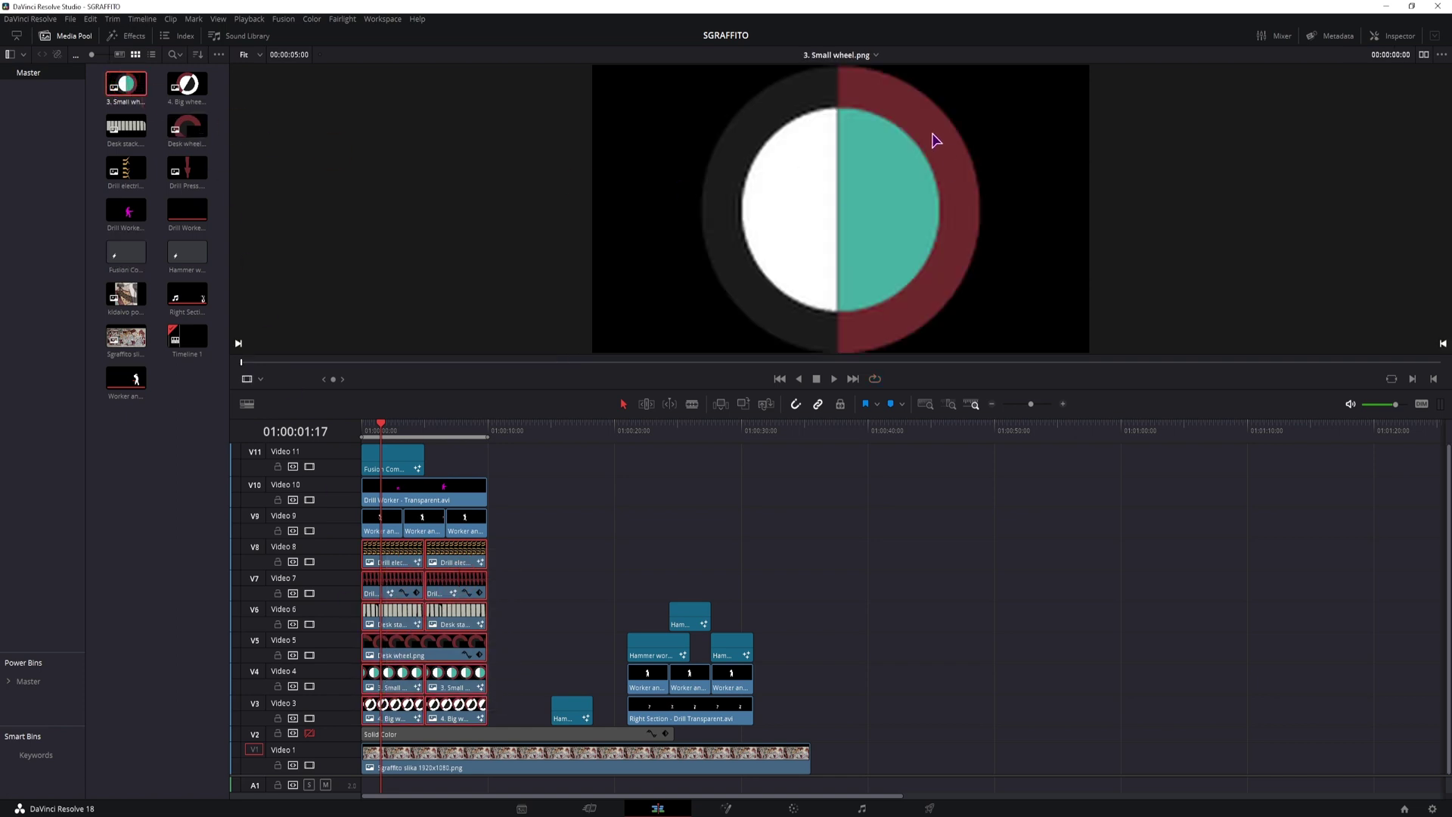
pyautogui.click(521, 437)
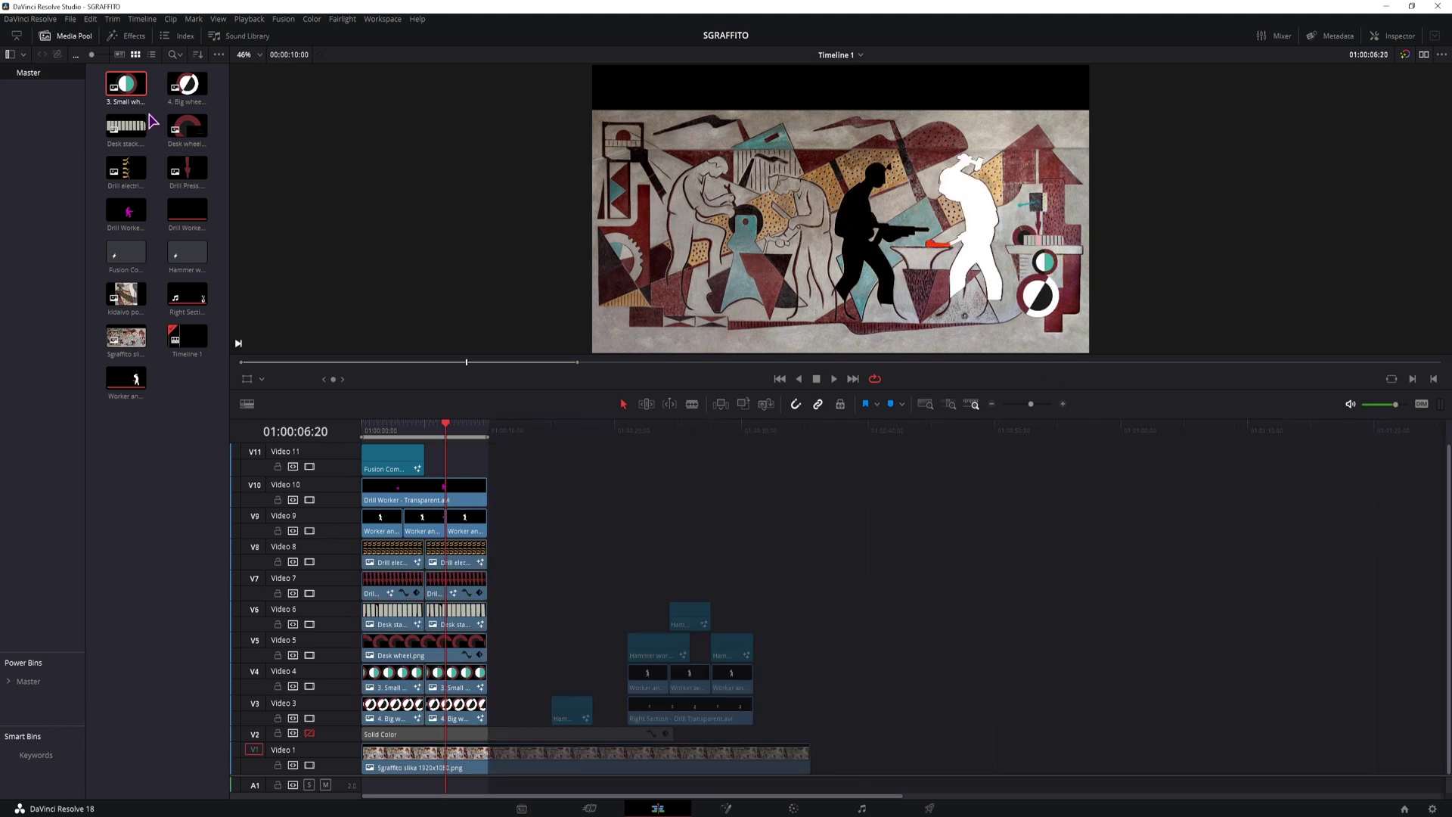
pyautogui.moveTo(126, 84); pyautogui.dragTo(526, 678)
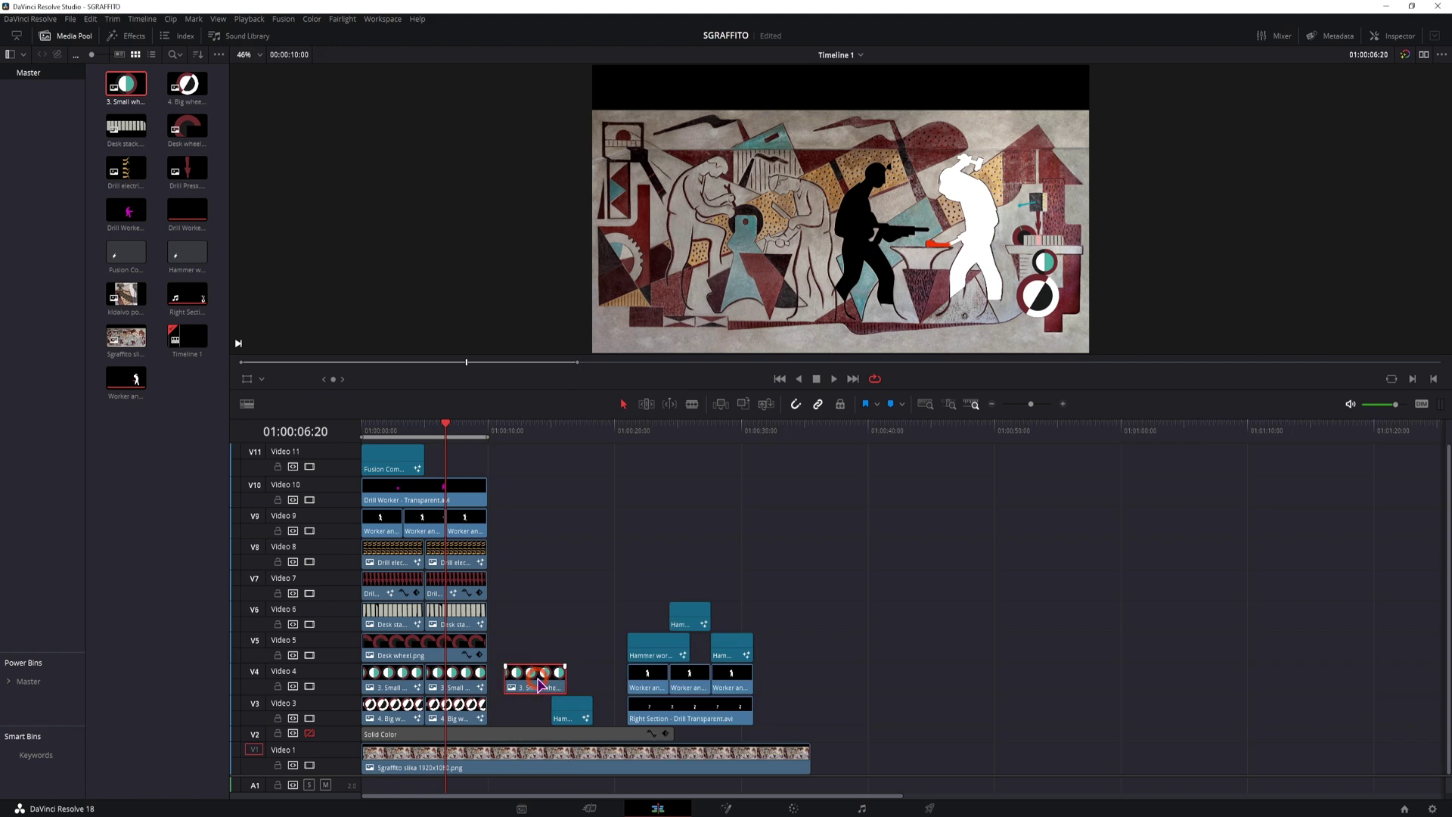
pyautogui.click(524, 429)
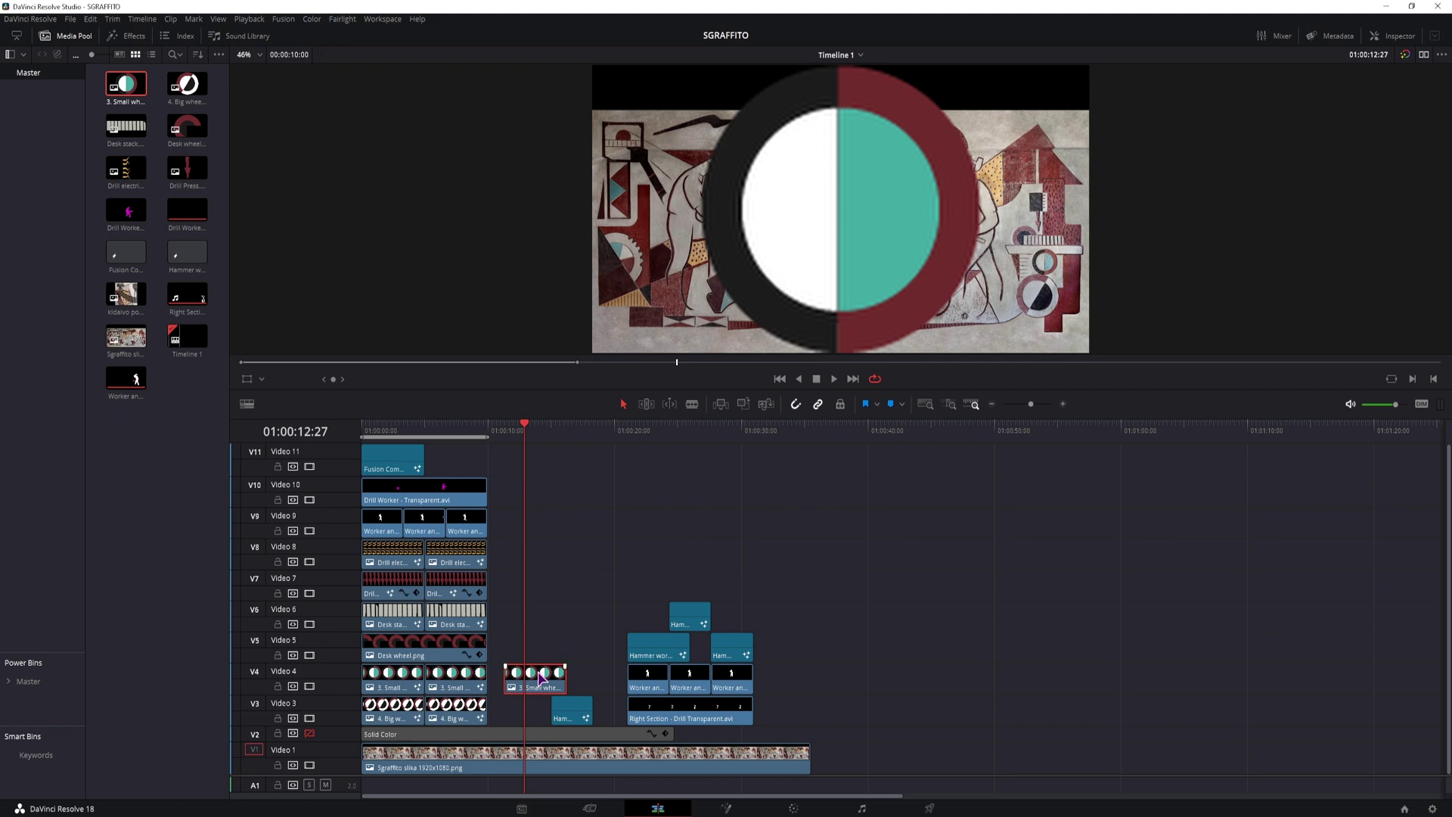
pyautogui.click(459, 434)
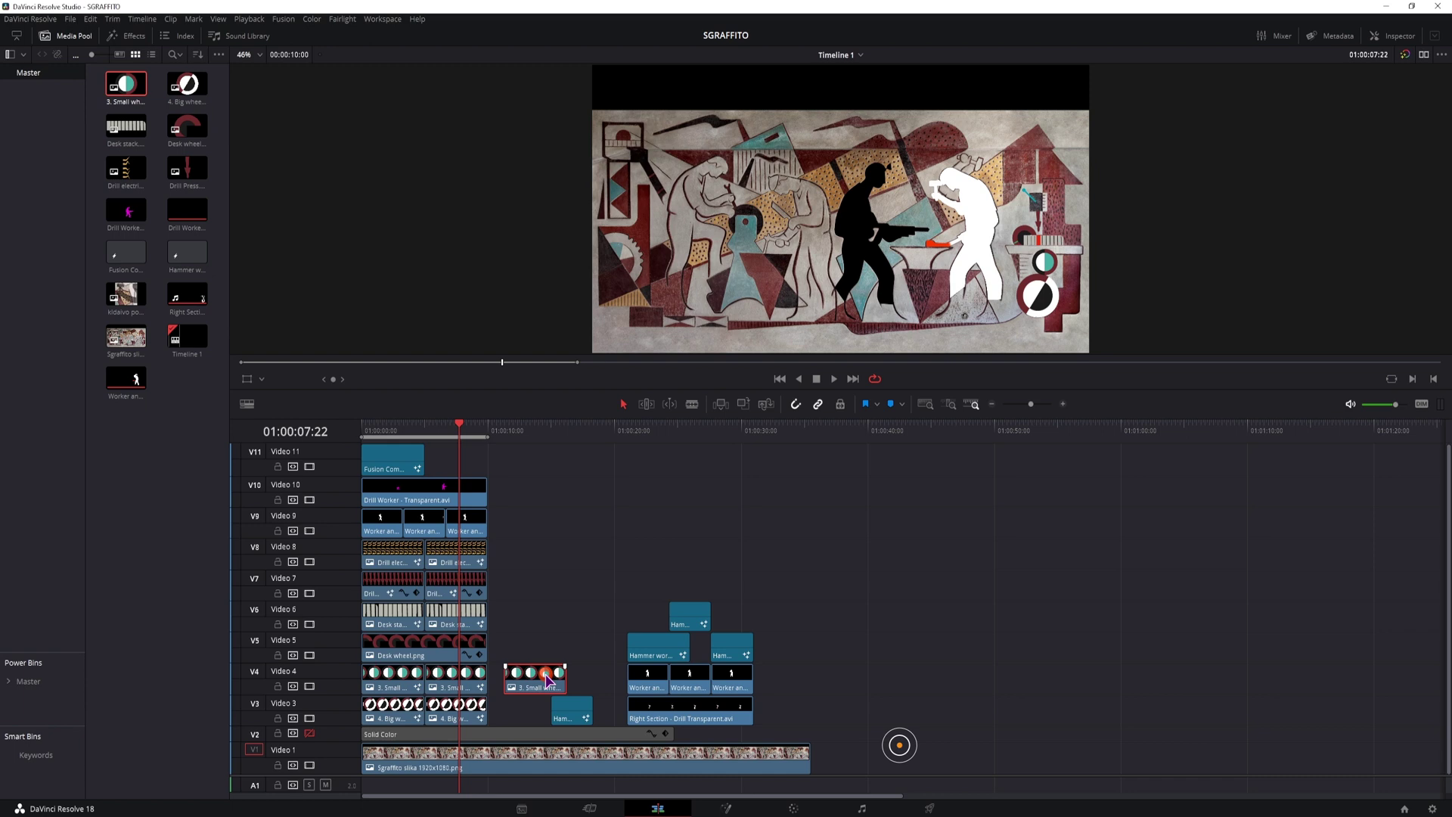
# Delete the extra small wheel clip from Video 4 and open the composition in Fusion.
pyautogui.press('Delete')
pyautogui.click(409, 465)
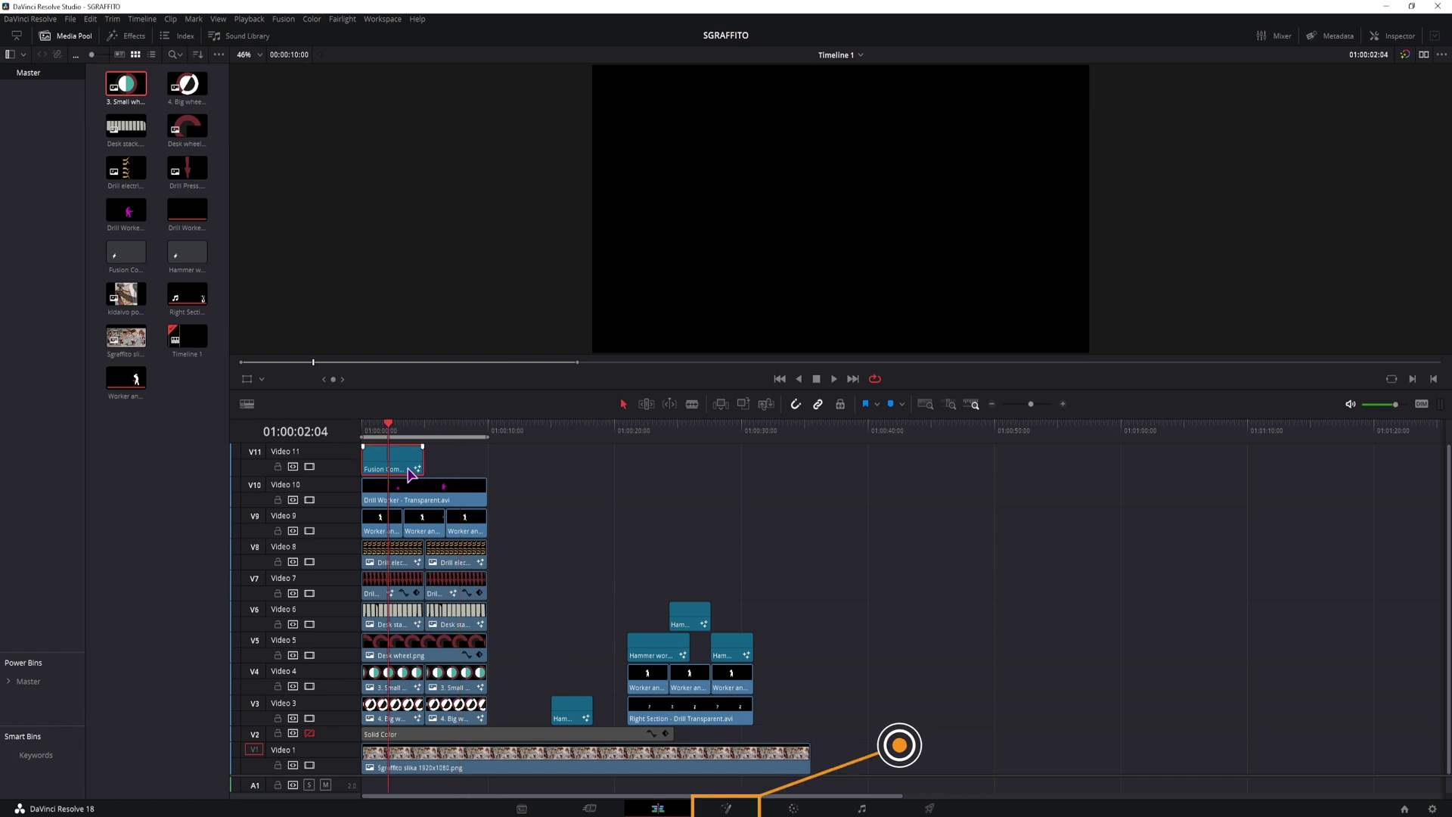
pyautogui.click(727, 808)
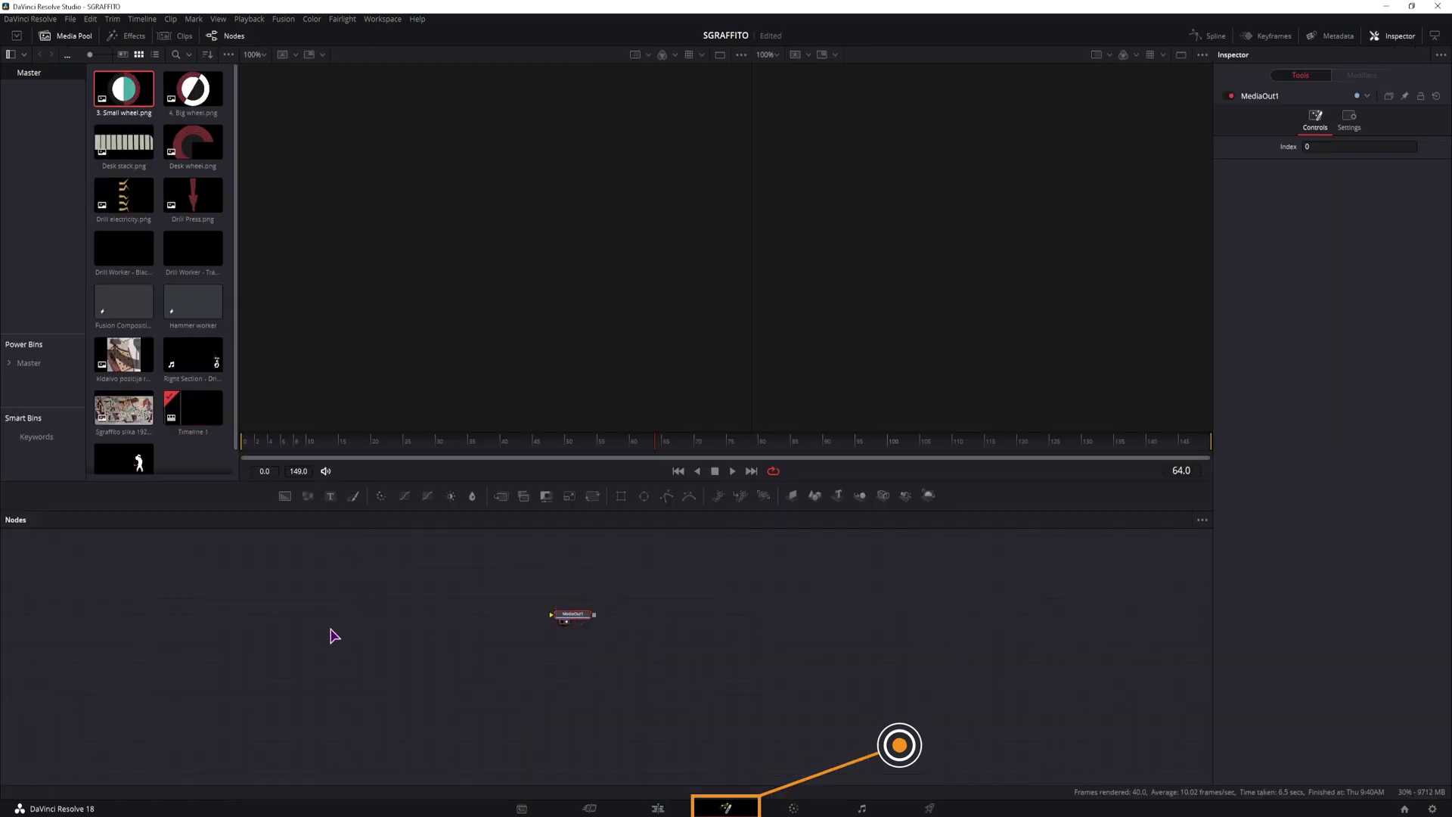
# Add a MediaIn1 node to the composition through the tool search for 'media'.
pyautogui.hotkey('ctrl', 'space')
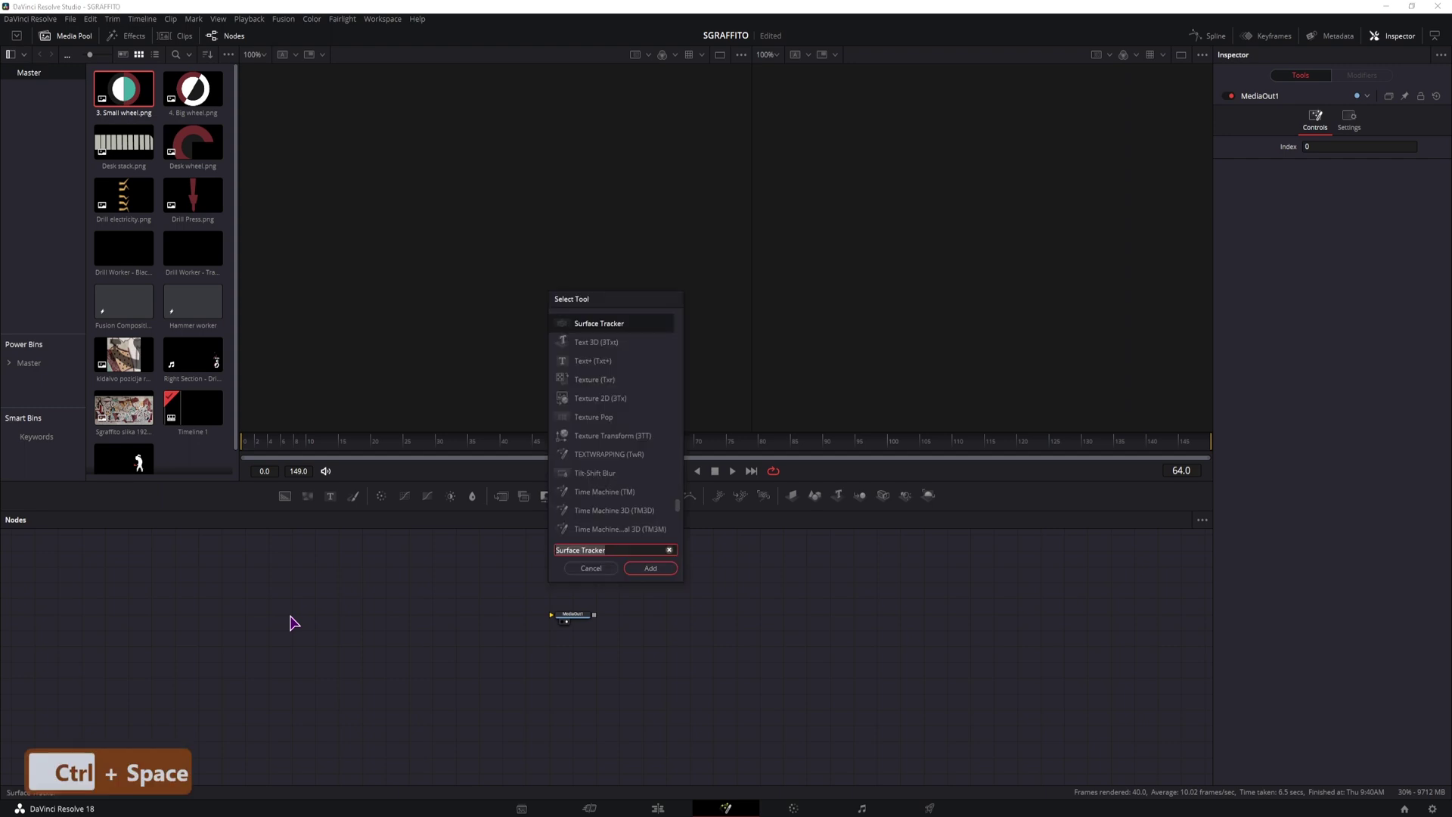
pyautogui.write('med')
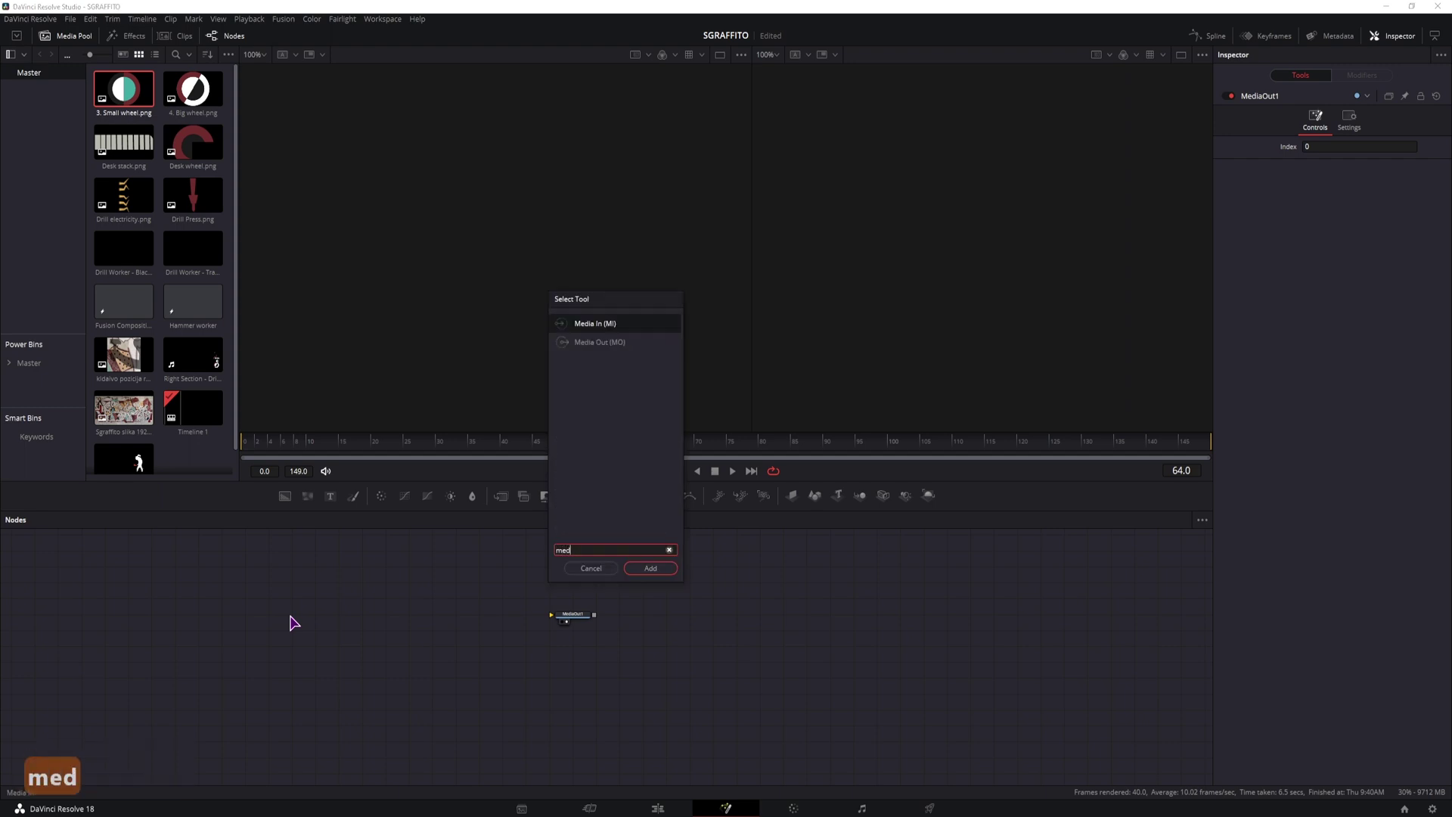
pyautogui.write('ia')
pyautogui.click(605, 325)
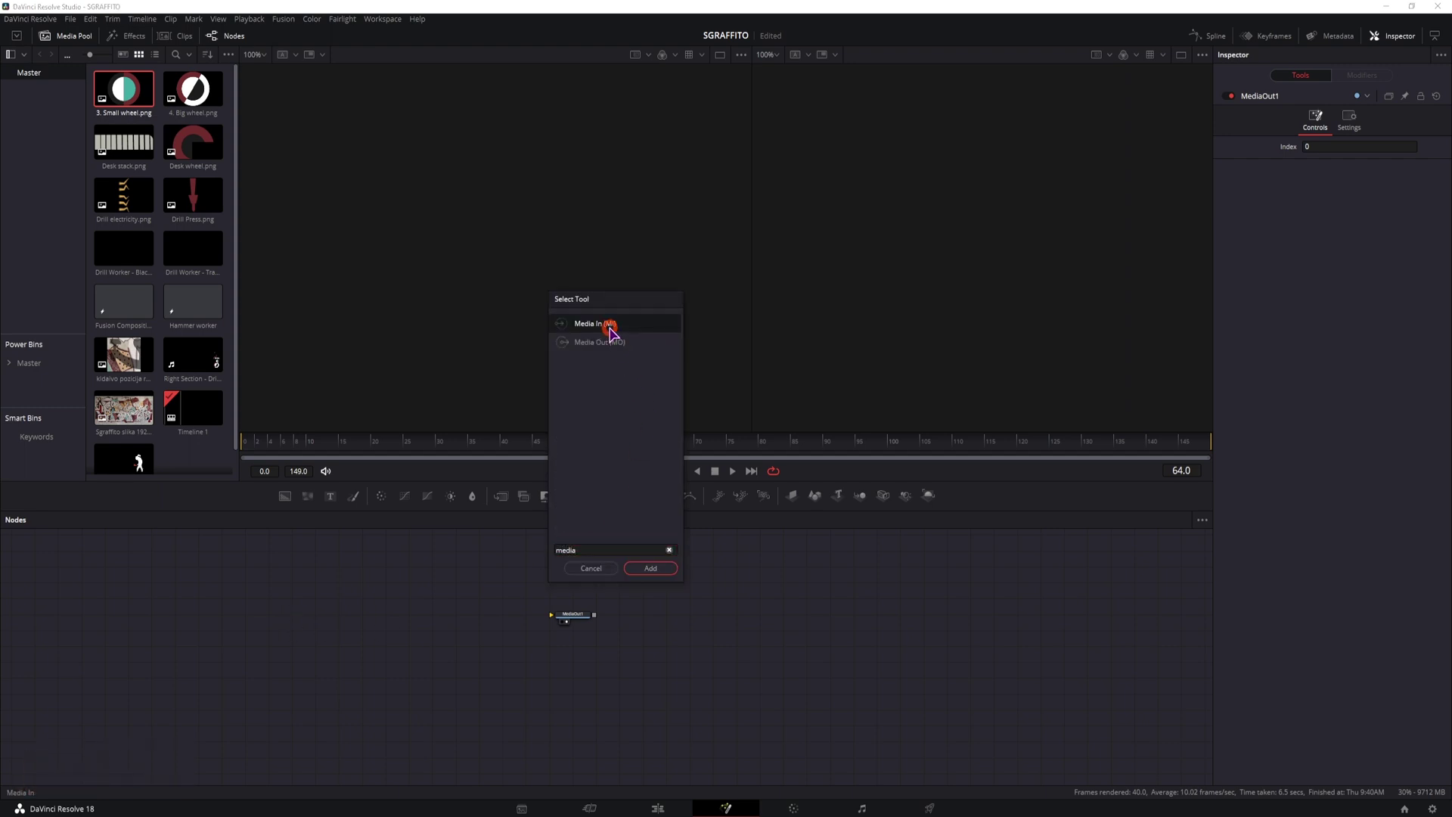
pyautogui.click(651, 573)
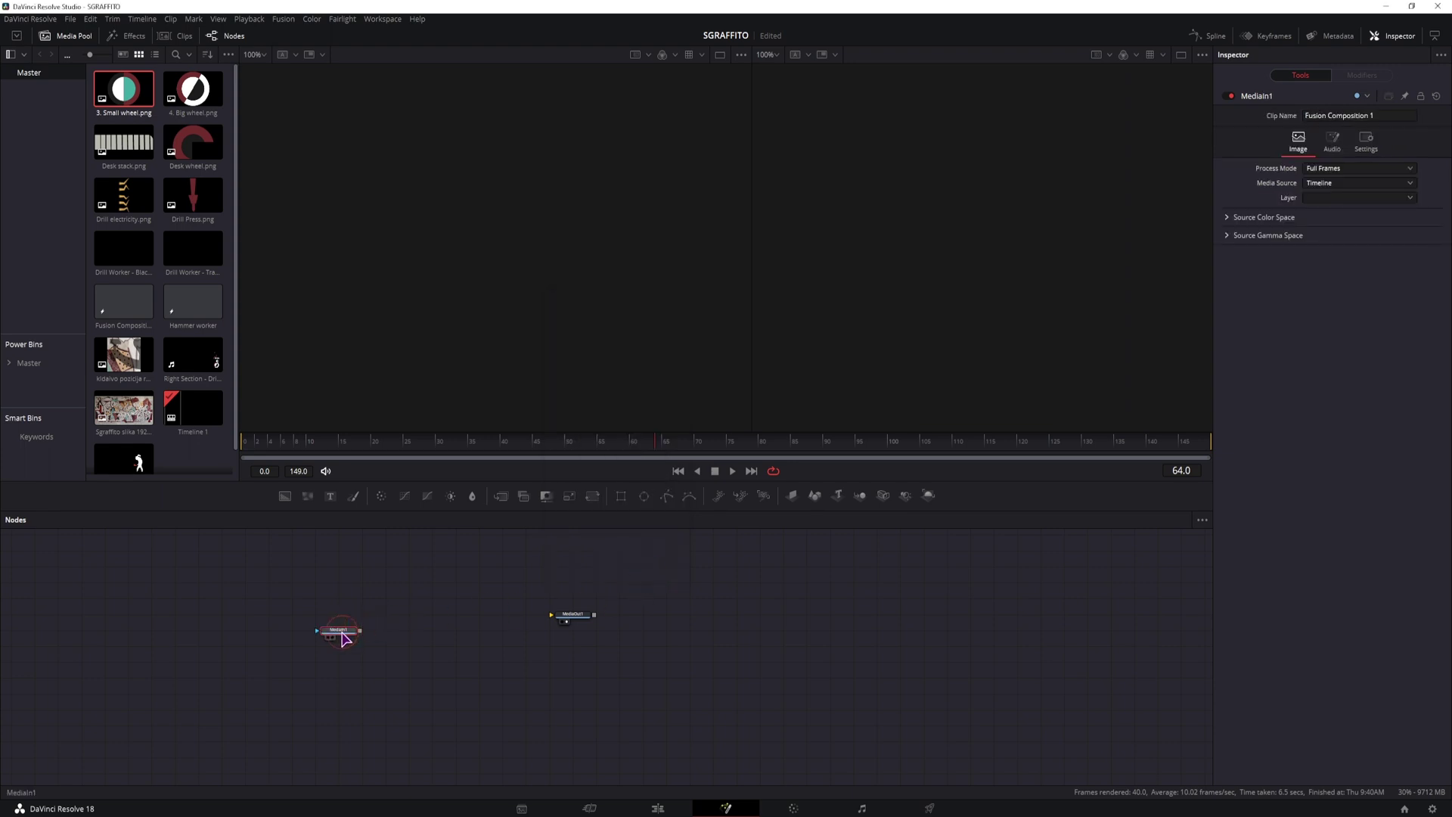
# Link MediaIn1 to MediaOut1, set its Media Source to Background, and play from frame 0.
pyautogui.moveTo(360, 630); pyautogui.dragTo(558, 620)
pyautogui.moveTo(335, 631); pyautogui.dragTo(341, 616)
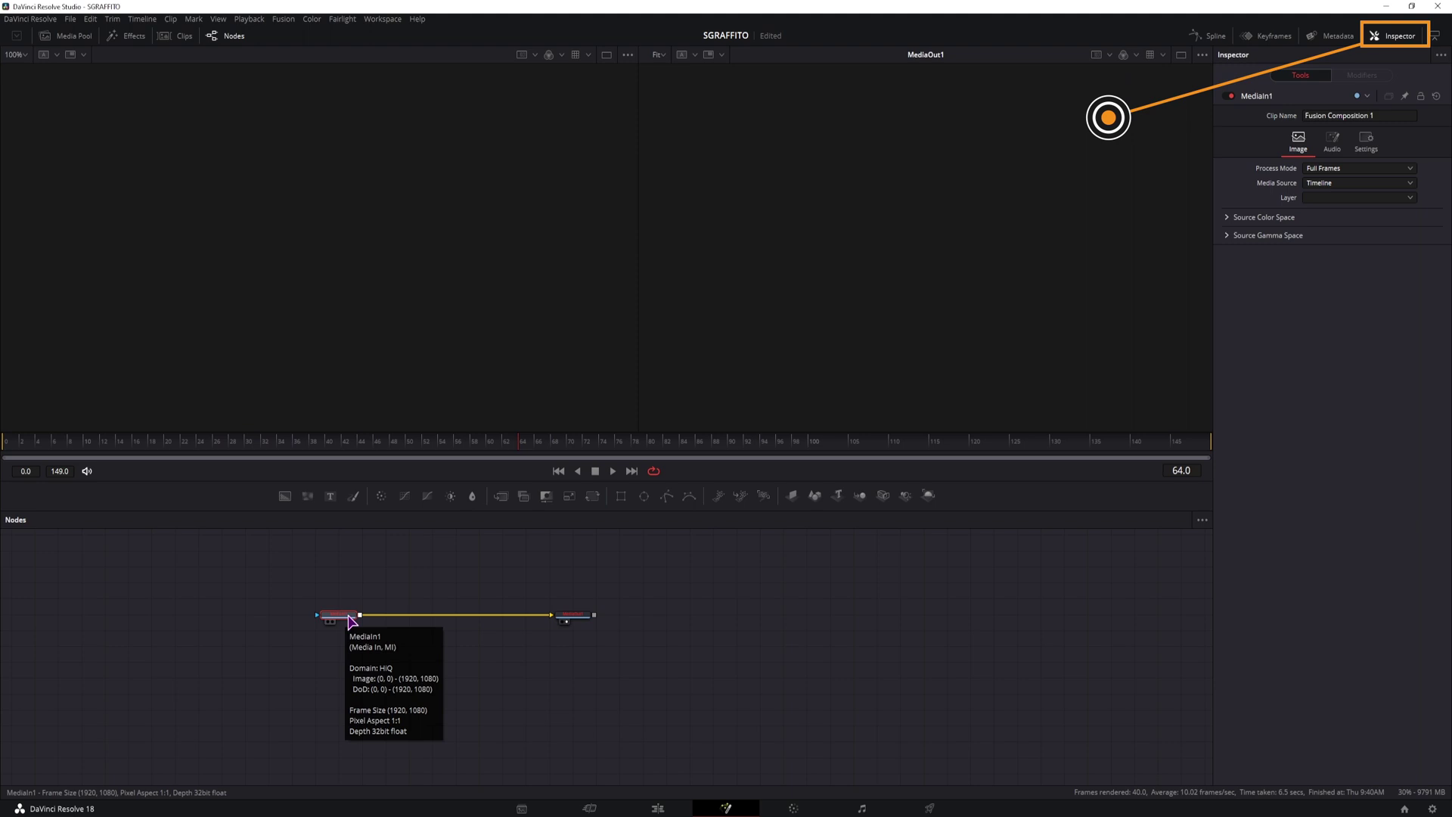
pyautogui.click(1399, 36)
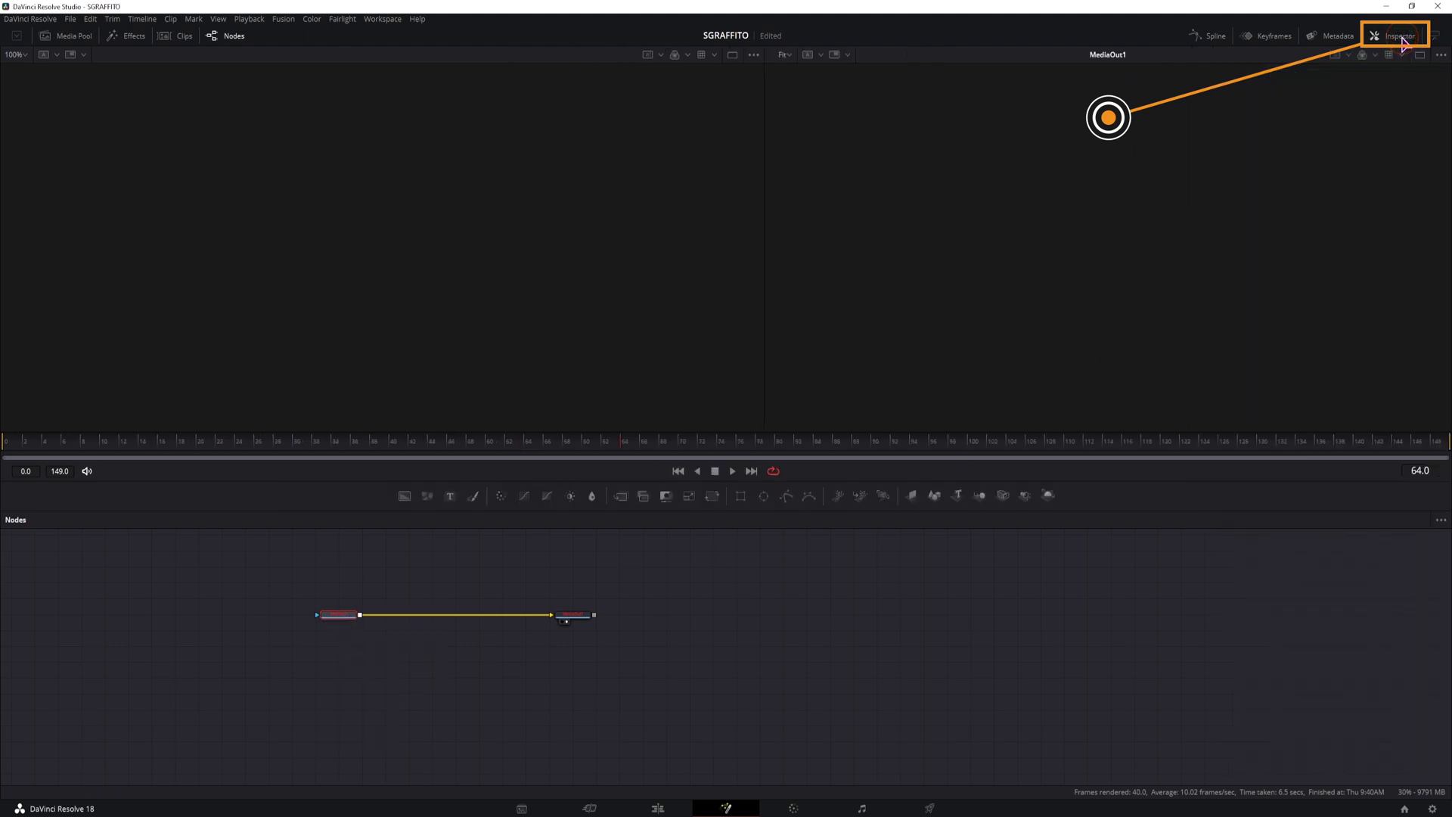
pyautogui.click(1398, 37)
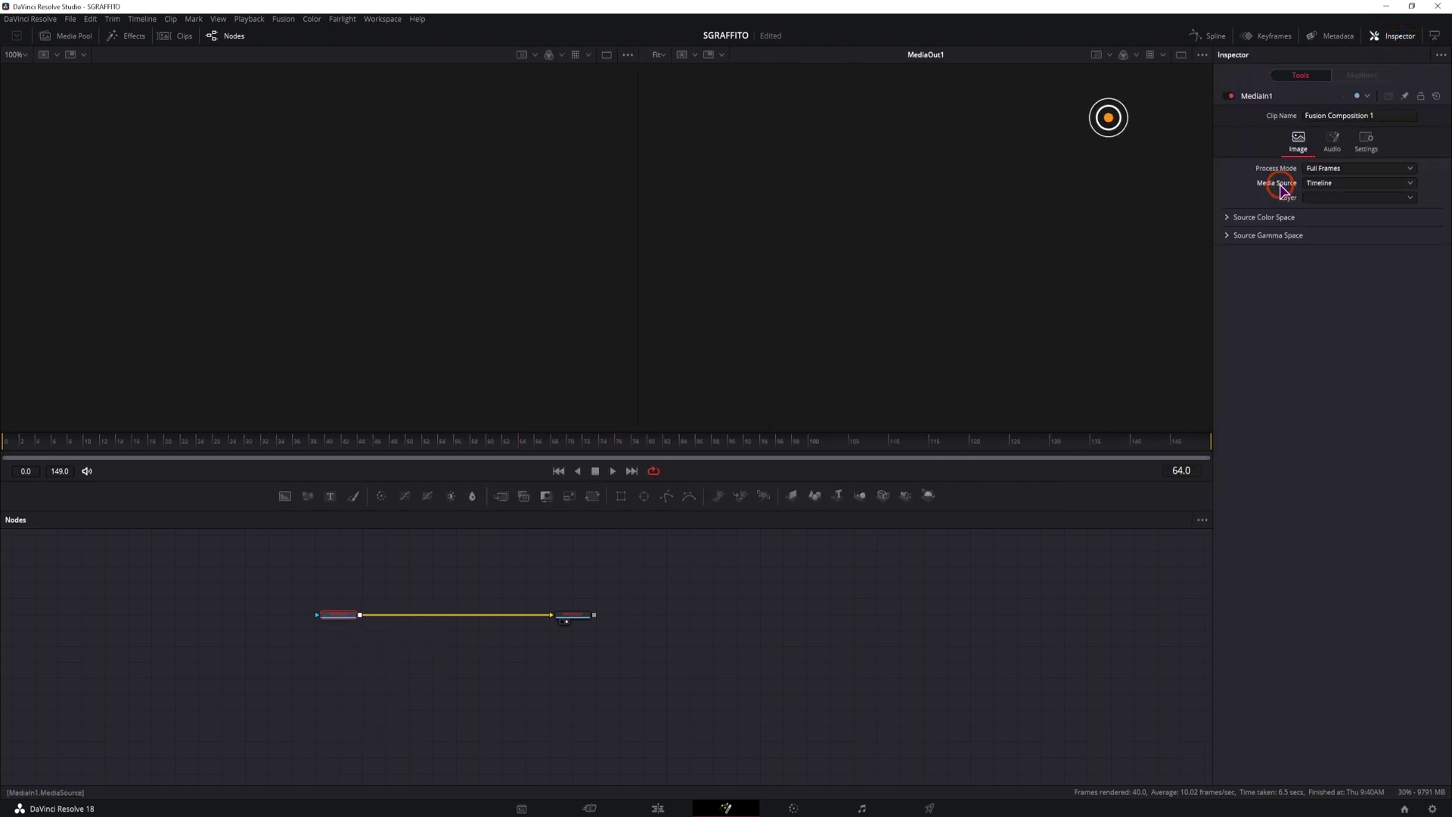
pyautogui.click(1333, 183)
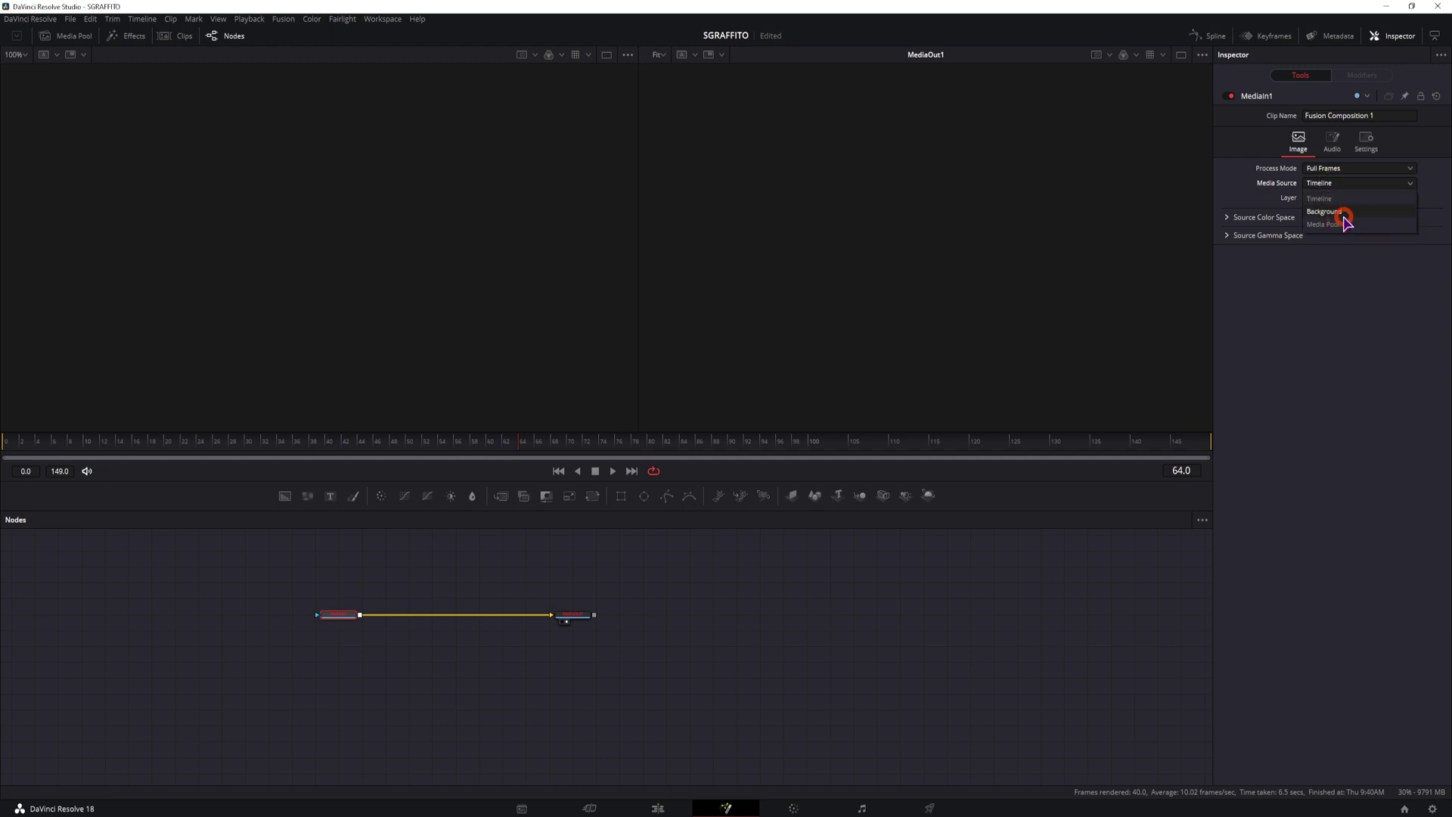
pyautogui.click(1331, 212)
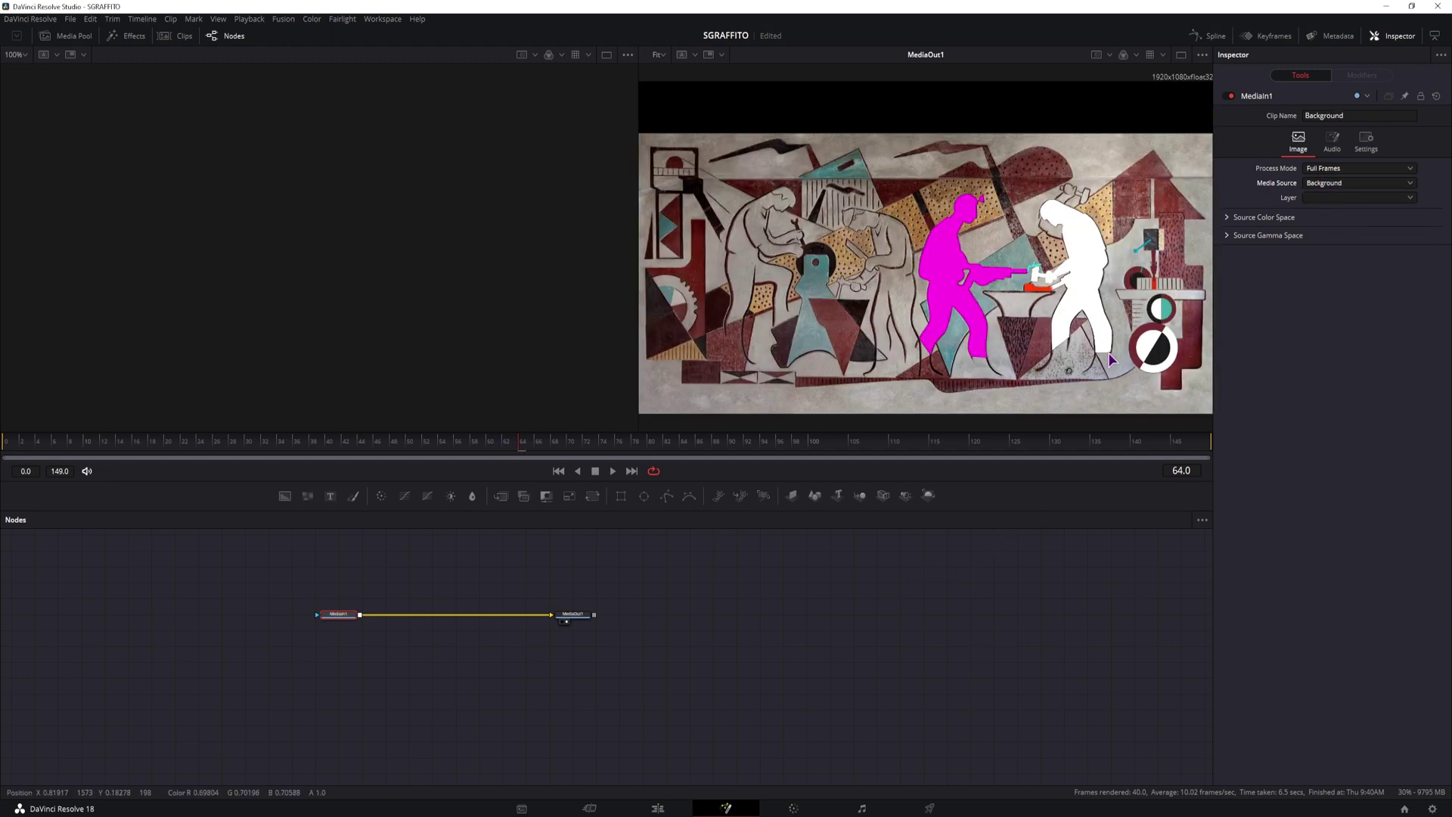
pyautogui.click(11, 446)
pyautogui.press('space')
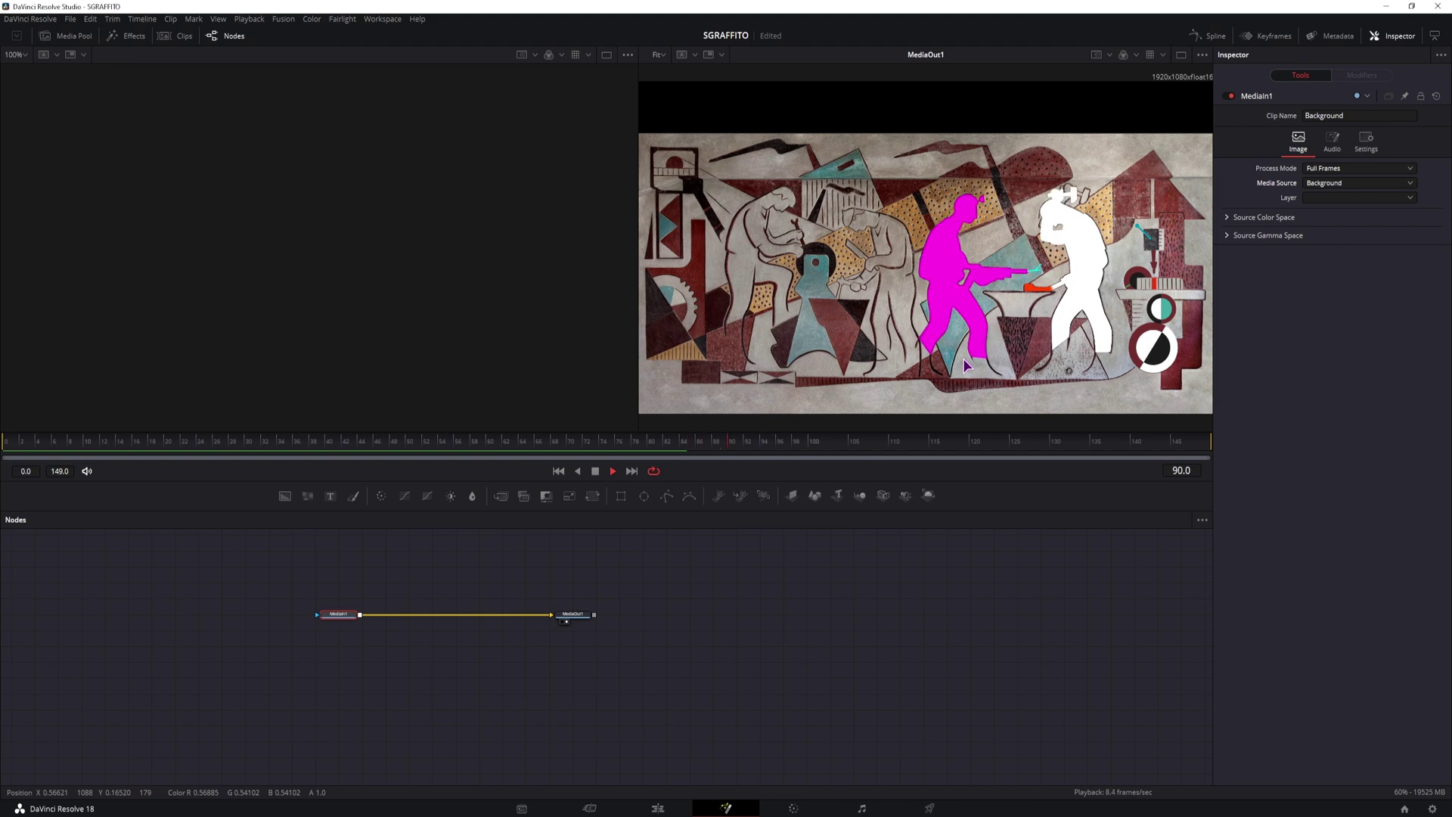
# Spread MediaIn1 and MediaOut1 further apart in the node graph.
pyautogui.moveTo(575, 615); pyautogui.dragTo(741, 620)
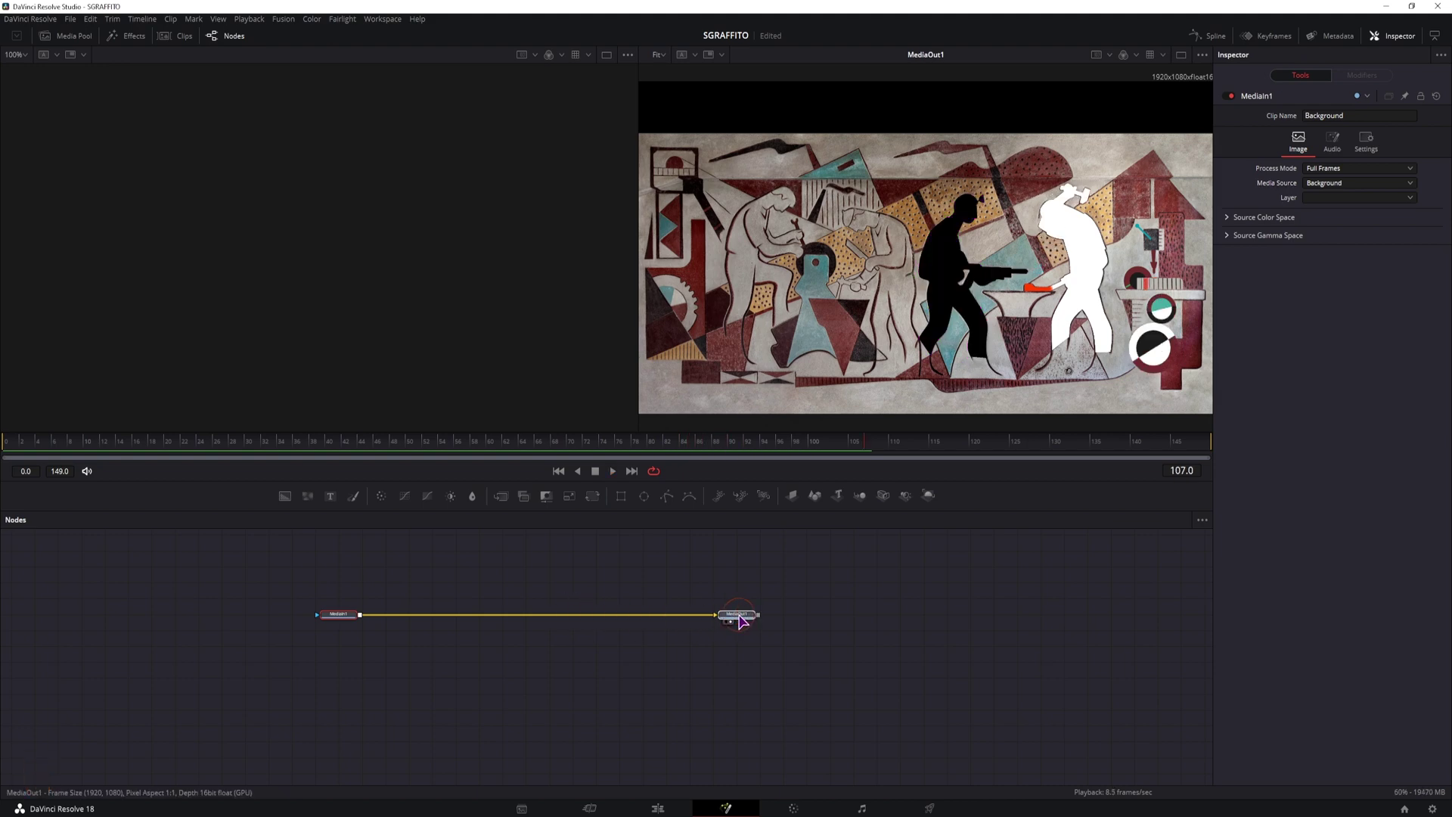
pyautogui.moveTo(347, 621); pyautogui.dragTo(280, 628)
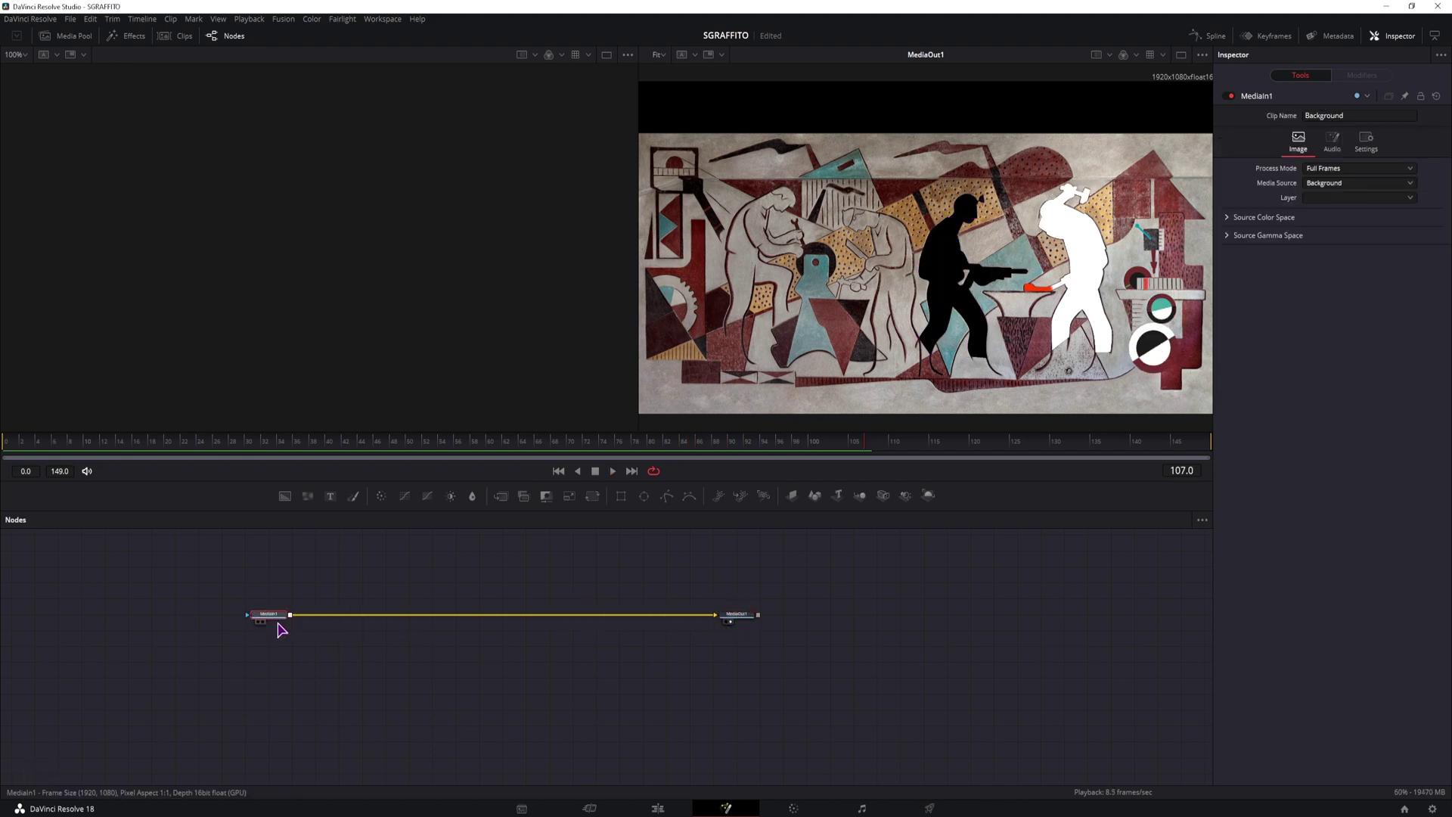
pyautogui.click(633, 524)
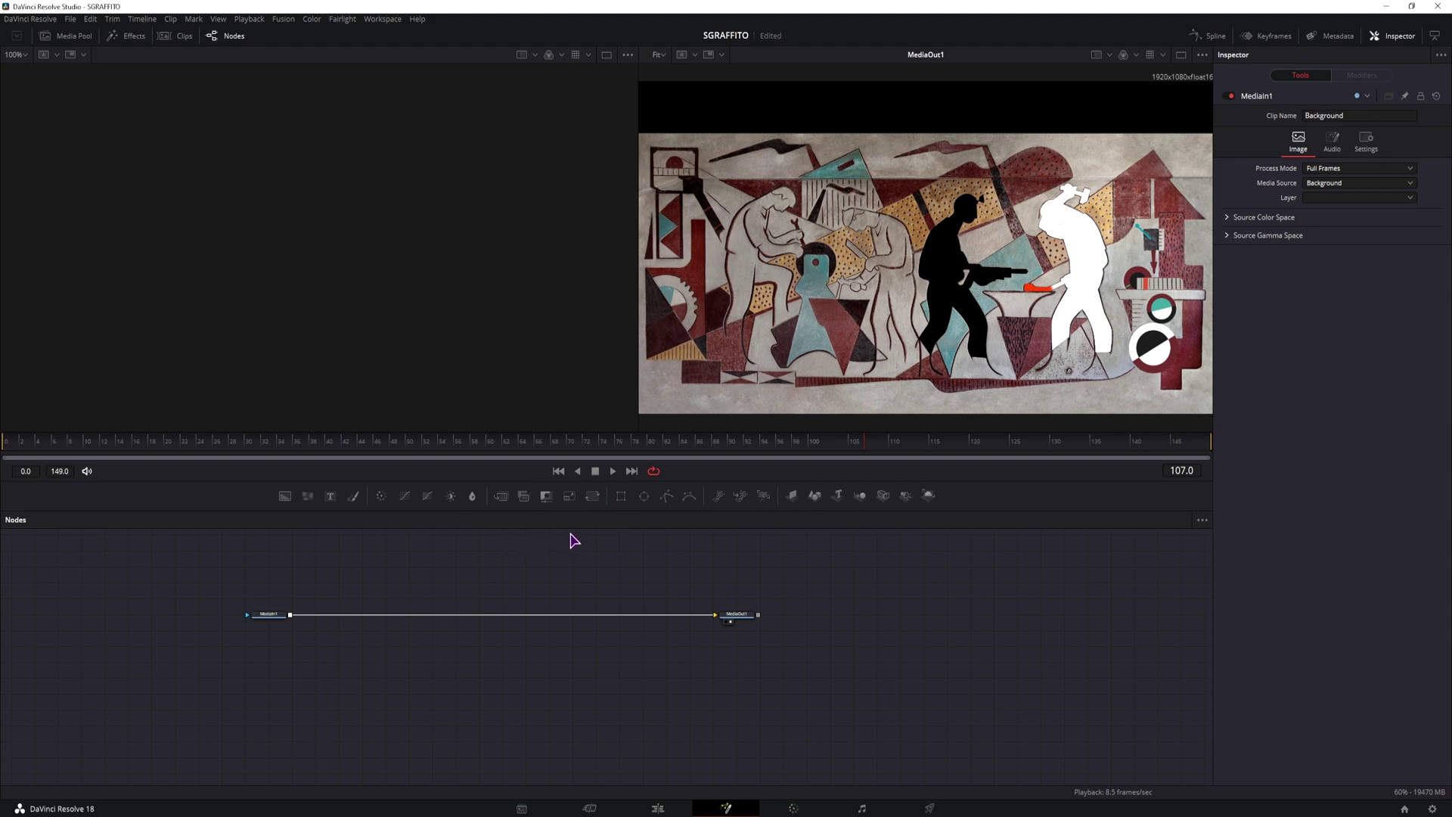
# Add a Rectangle1-masked Background1 merged over MediaIn1 via Merge1, plus a Transform1 node.
pyautogui.moveTo(624, 501); pyautogui.dragTo(454, 578)
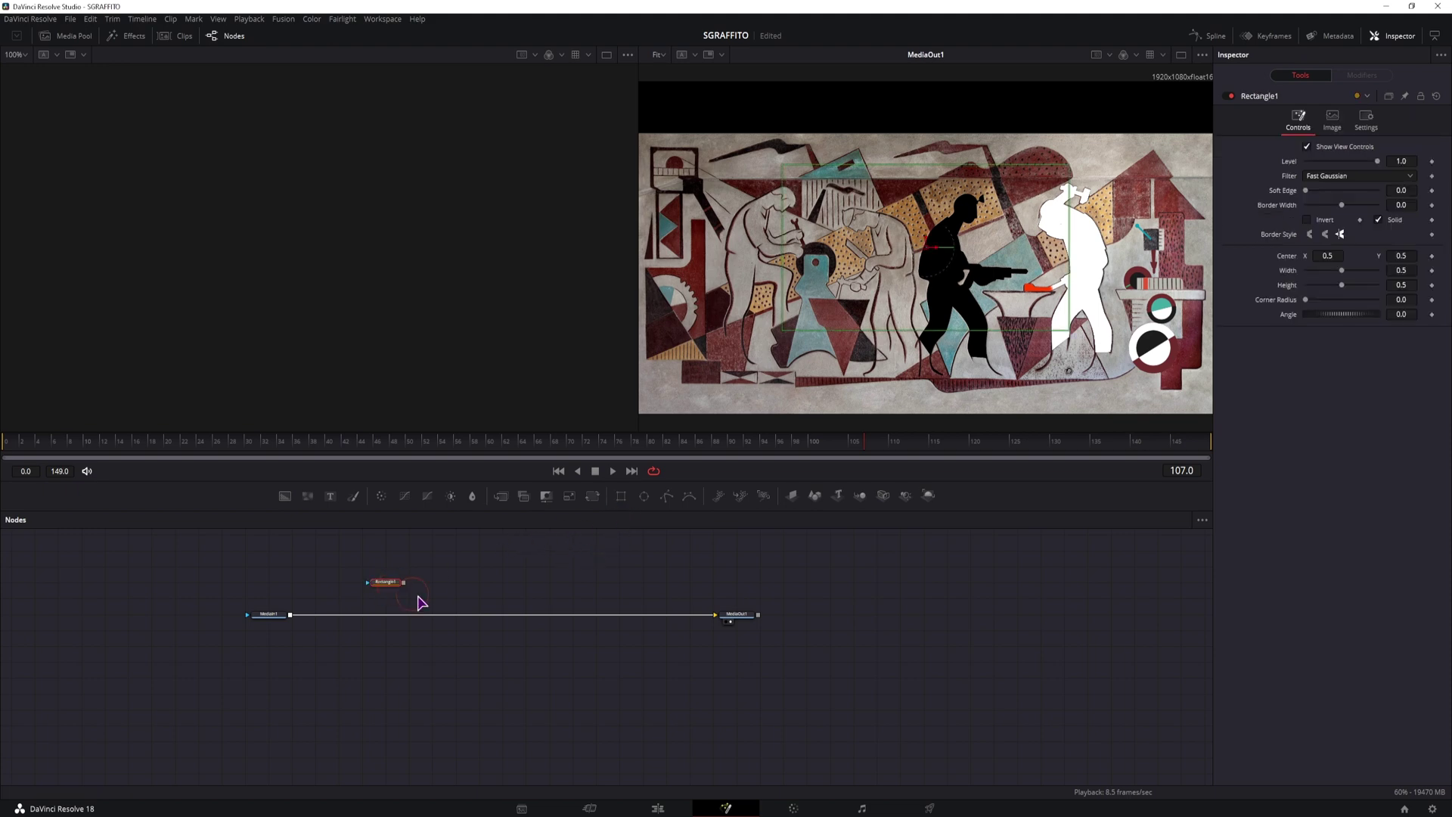
pyautogui.click(285, 496)
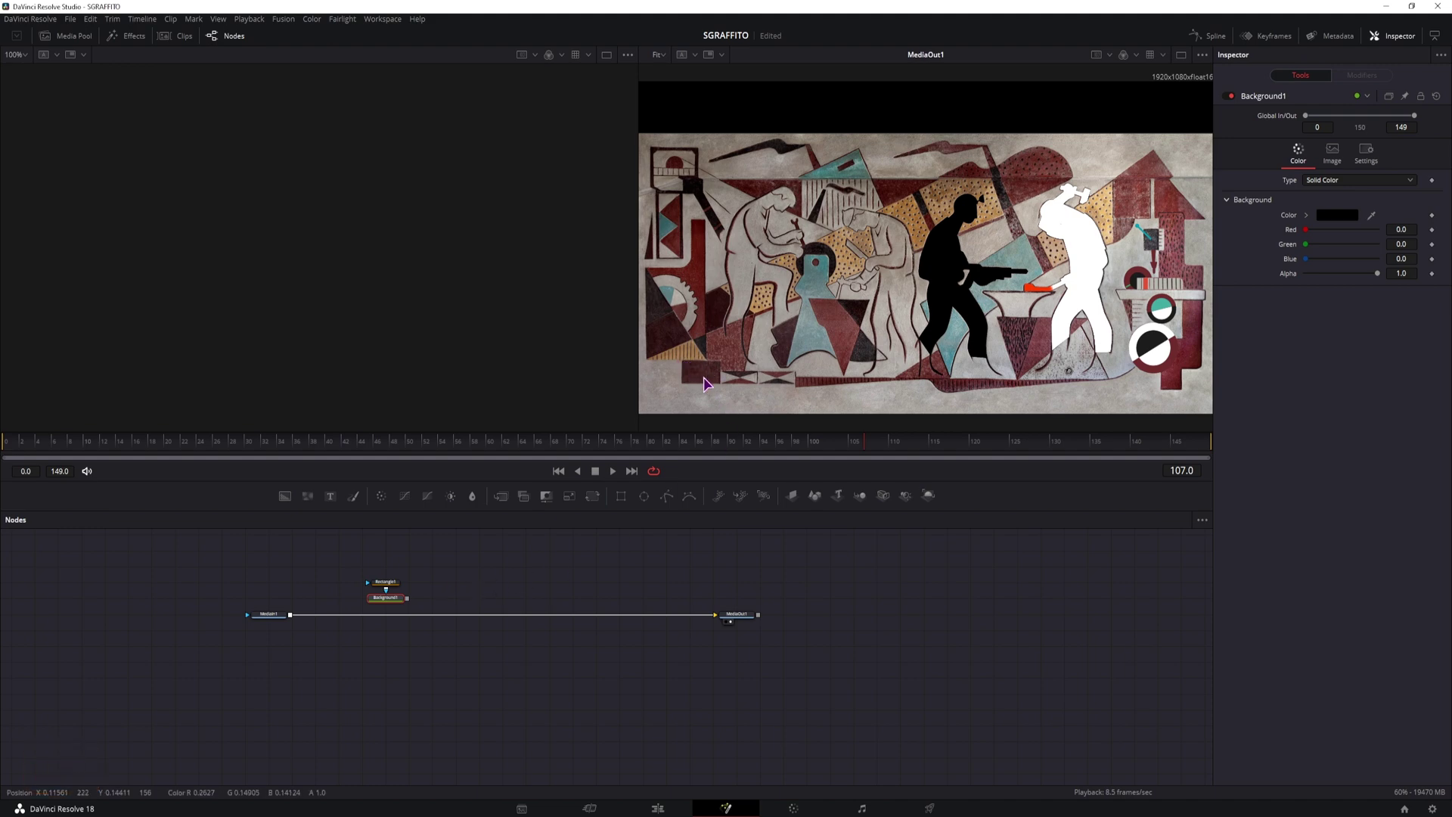
pyautogui.moveTo(385, 597)
pyautogui.mouseDown()
pyautogui.moveTo(392, 613)
pyautogui.moveTo(408, 607)
pyautogui.moveTo(397, 607)
pyautogui.mouseUp()
pyautogui.click(423, 602)
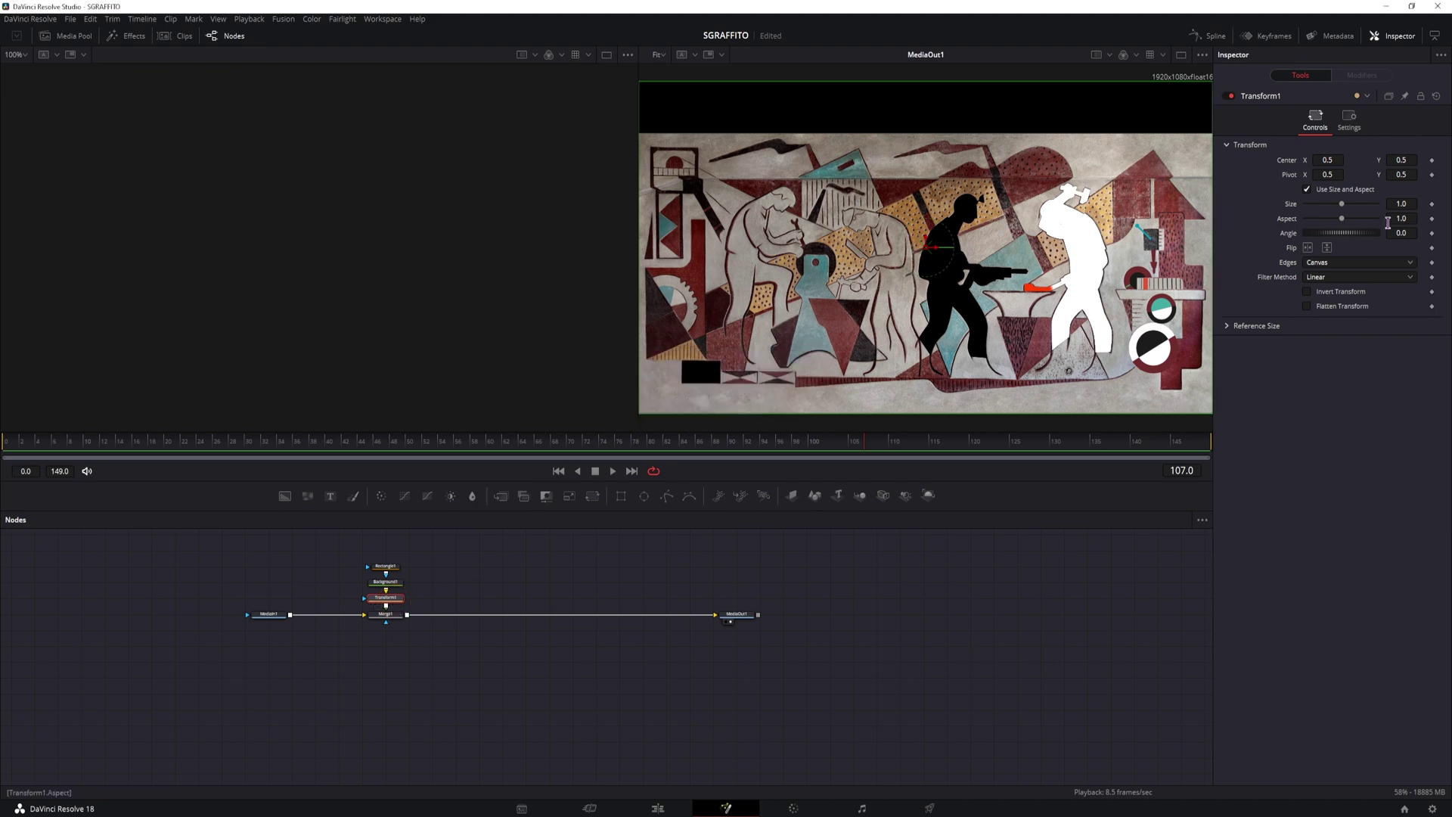
# Set a Center keyframe on Transform1 at frame 20 and preview the motion.
pyautogui.moveTo(159, 444); pyautogui.dragTo(168, 446)
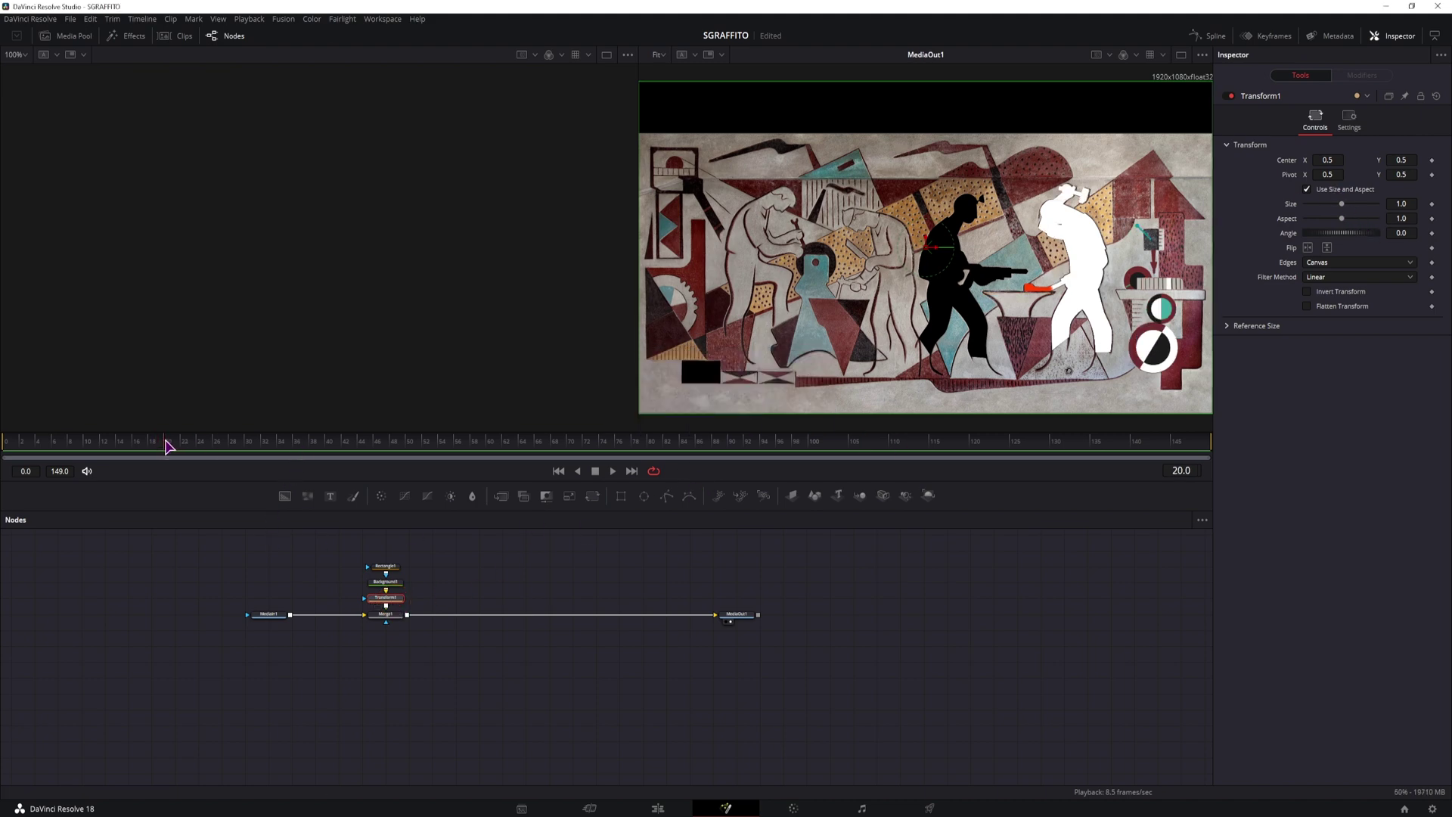
pyautogui.click(1431, 160)
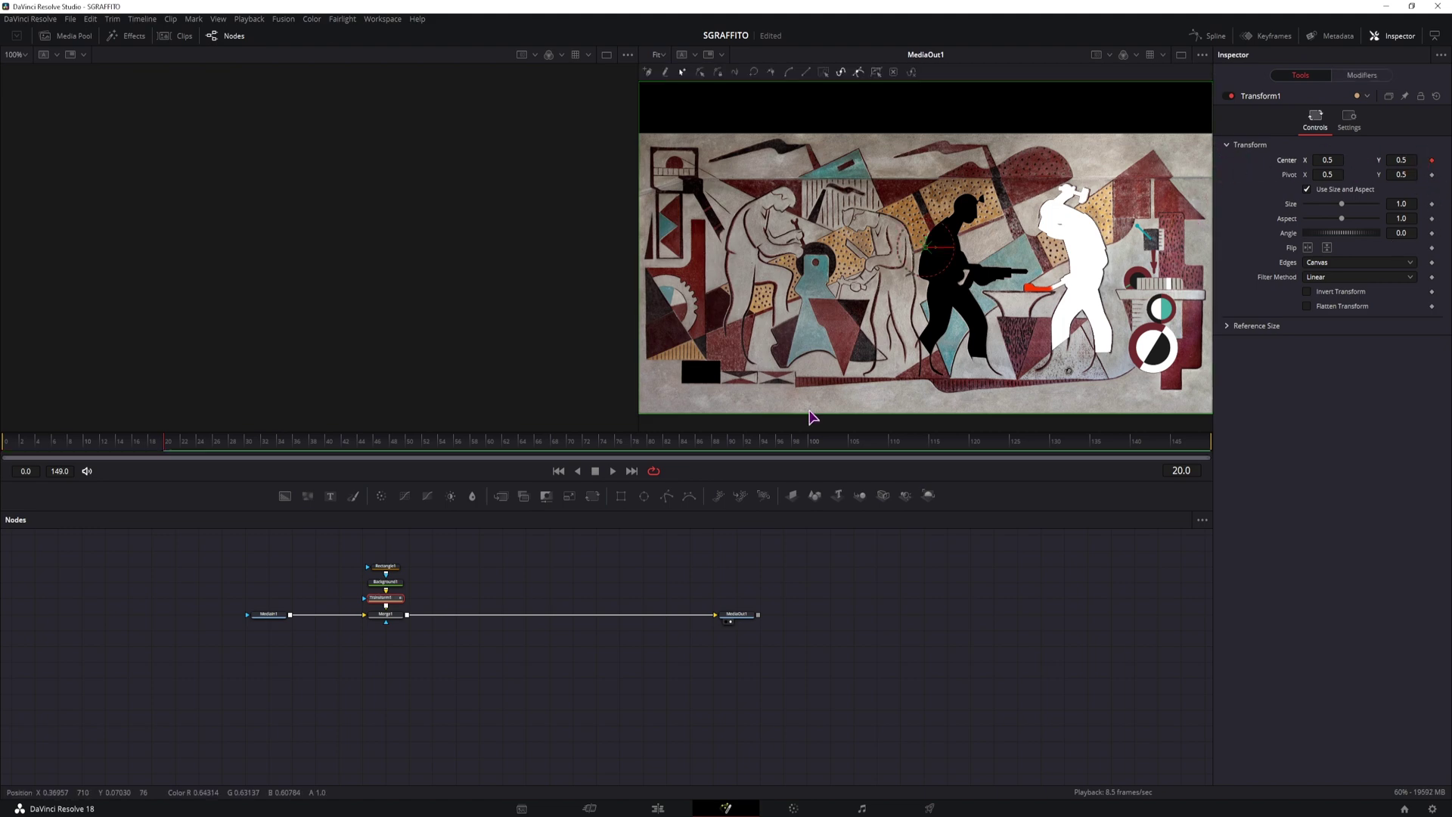
pyautogui.press('space')
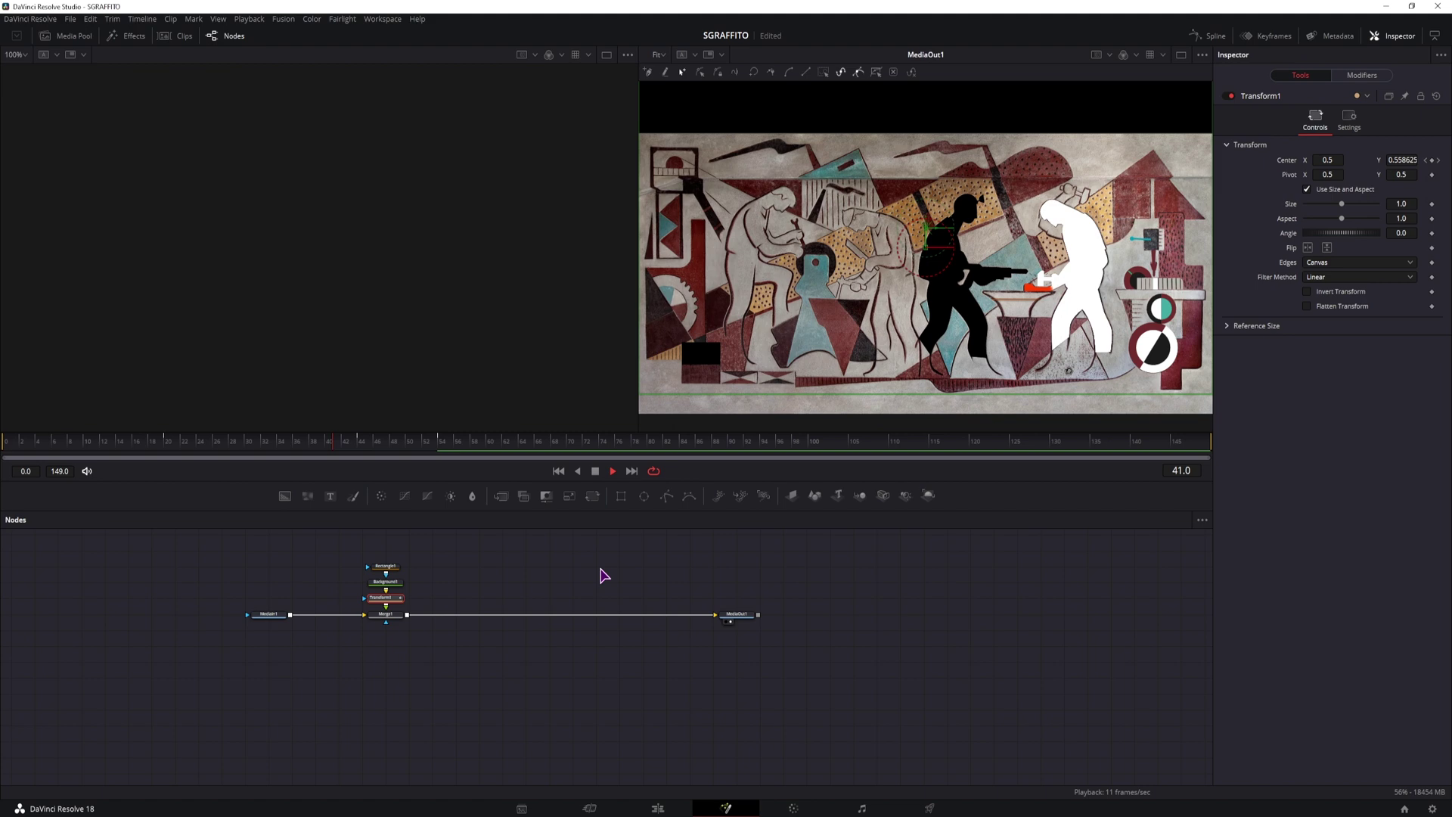
pyautogui.press('space')
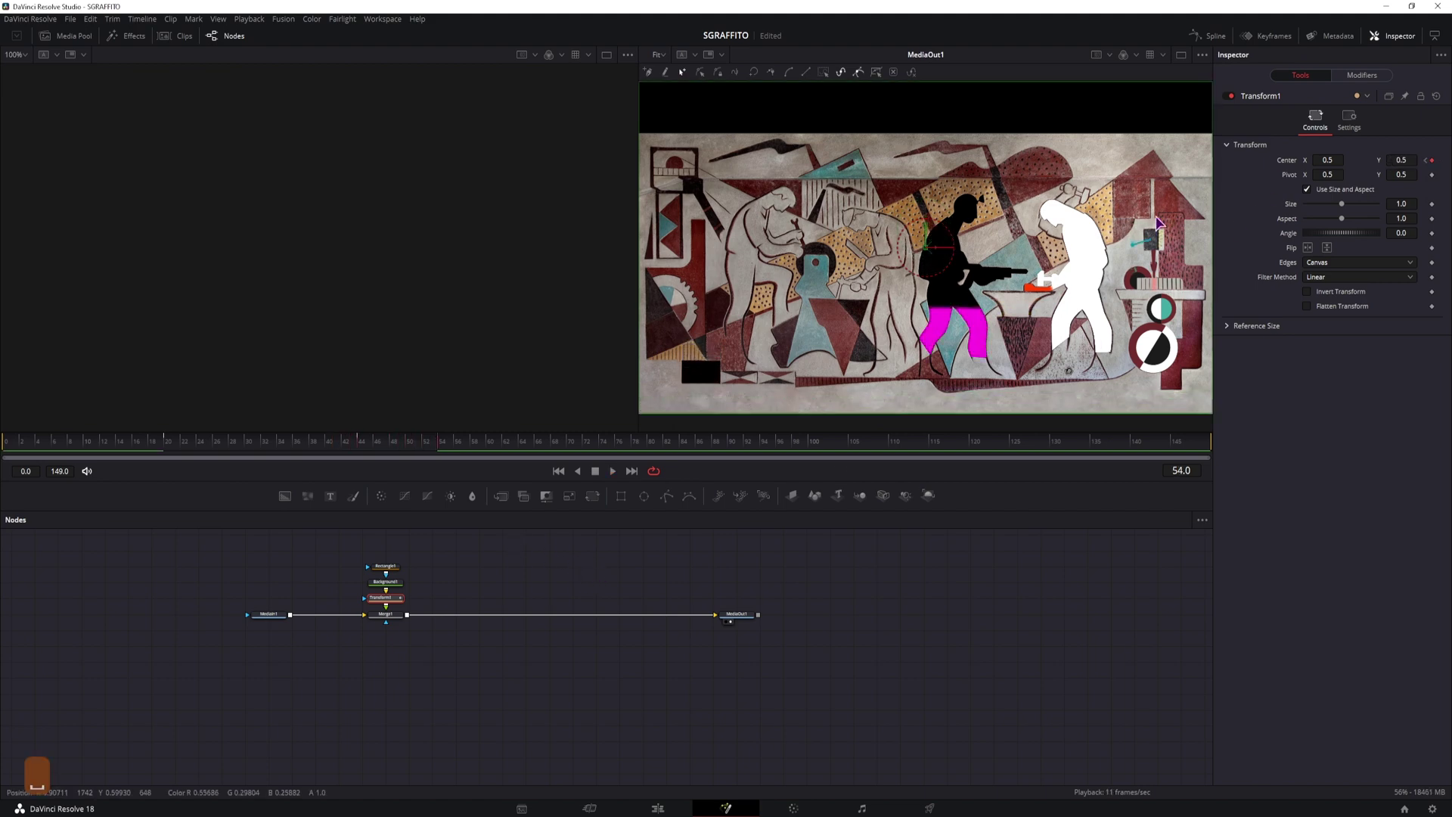
# Smooth all the center path's Displacement keyframes in the Spline editor.
pyautogui.click(1218, 37)
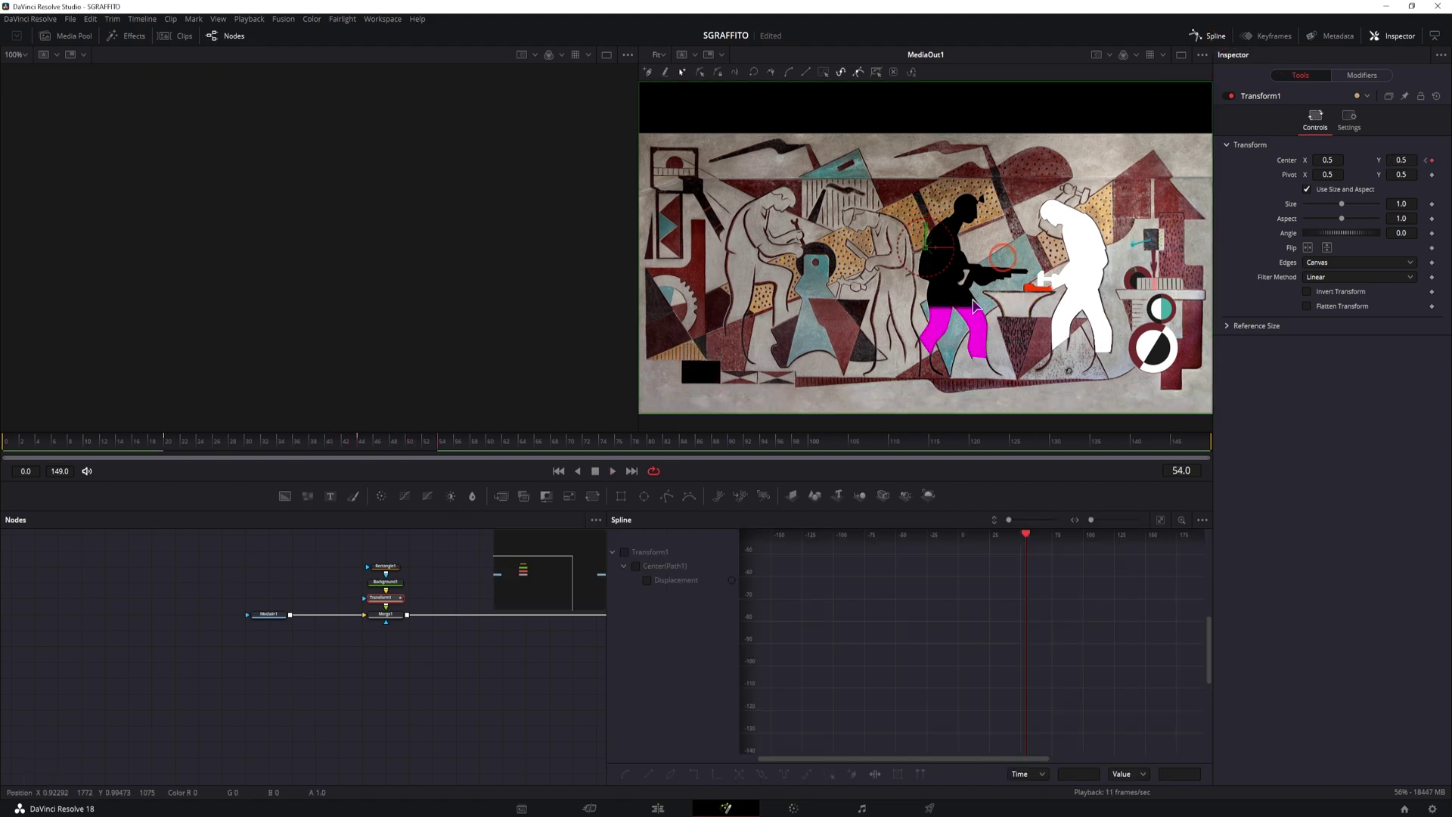
pyautogui.click(647, 580)
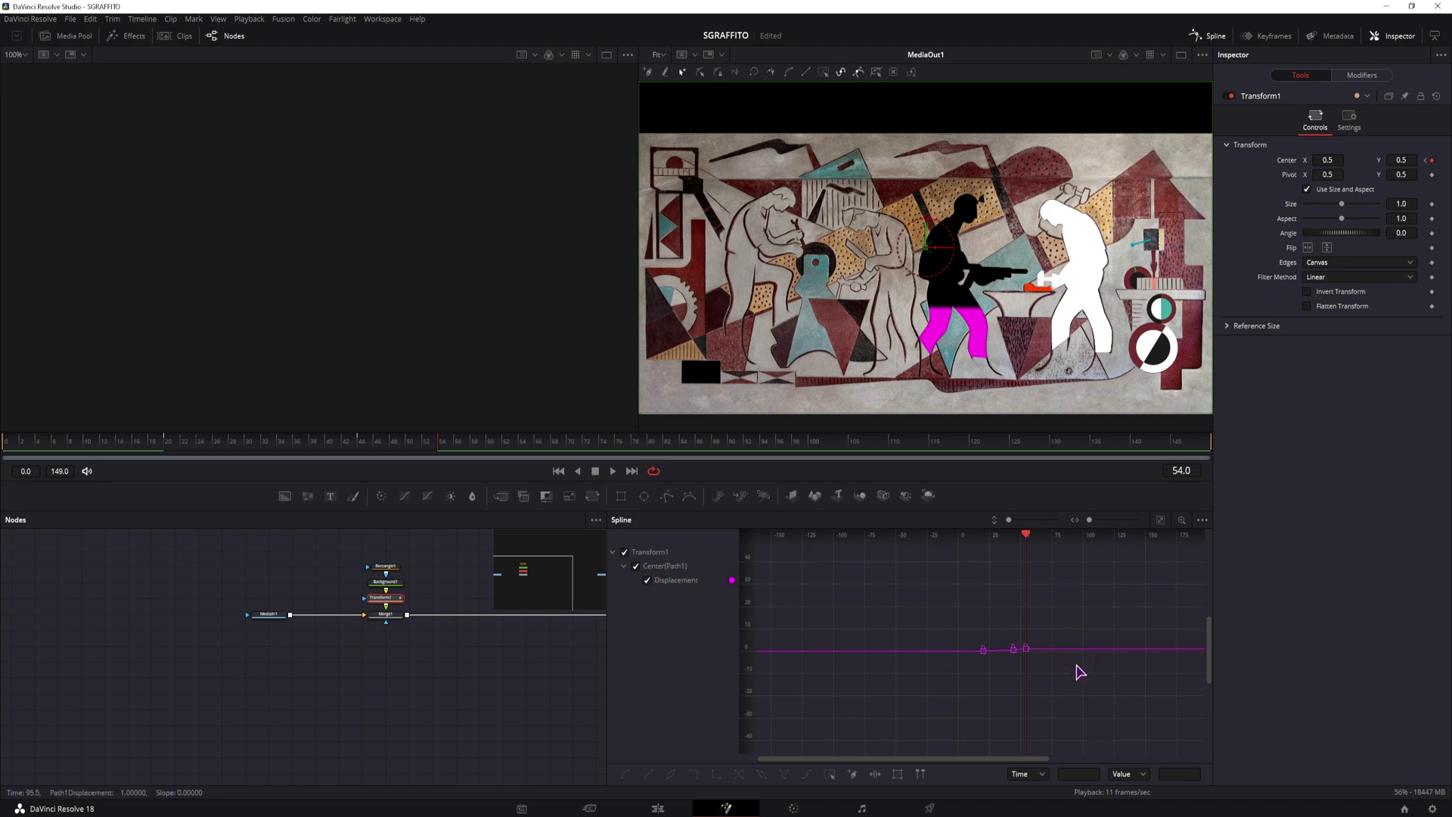
pyautogui.click(1160, 519)
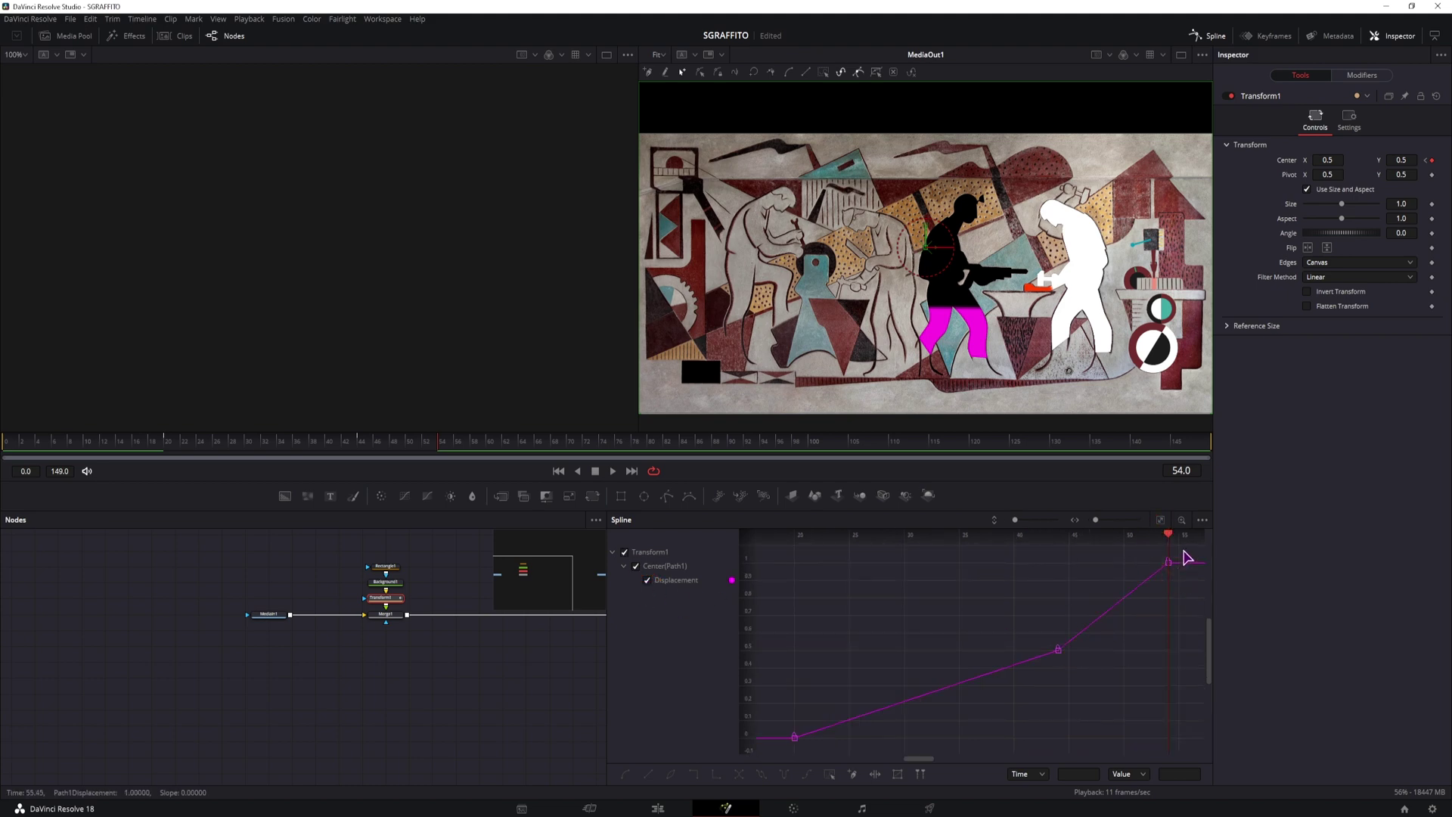
pyautogui.moveTo(1187, 558); pyautogui.dragTo(778, 751)
pyautogui.press('s')
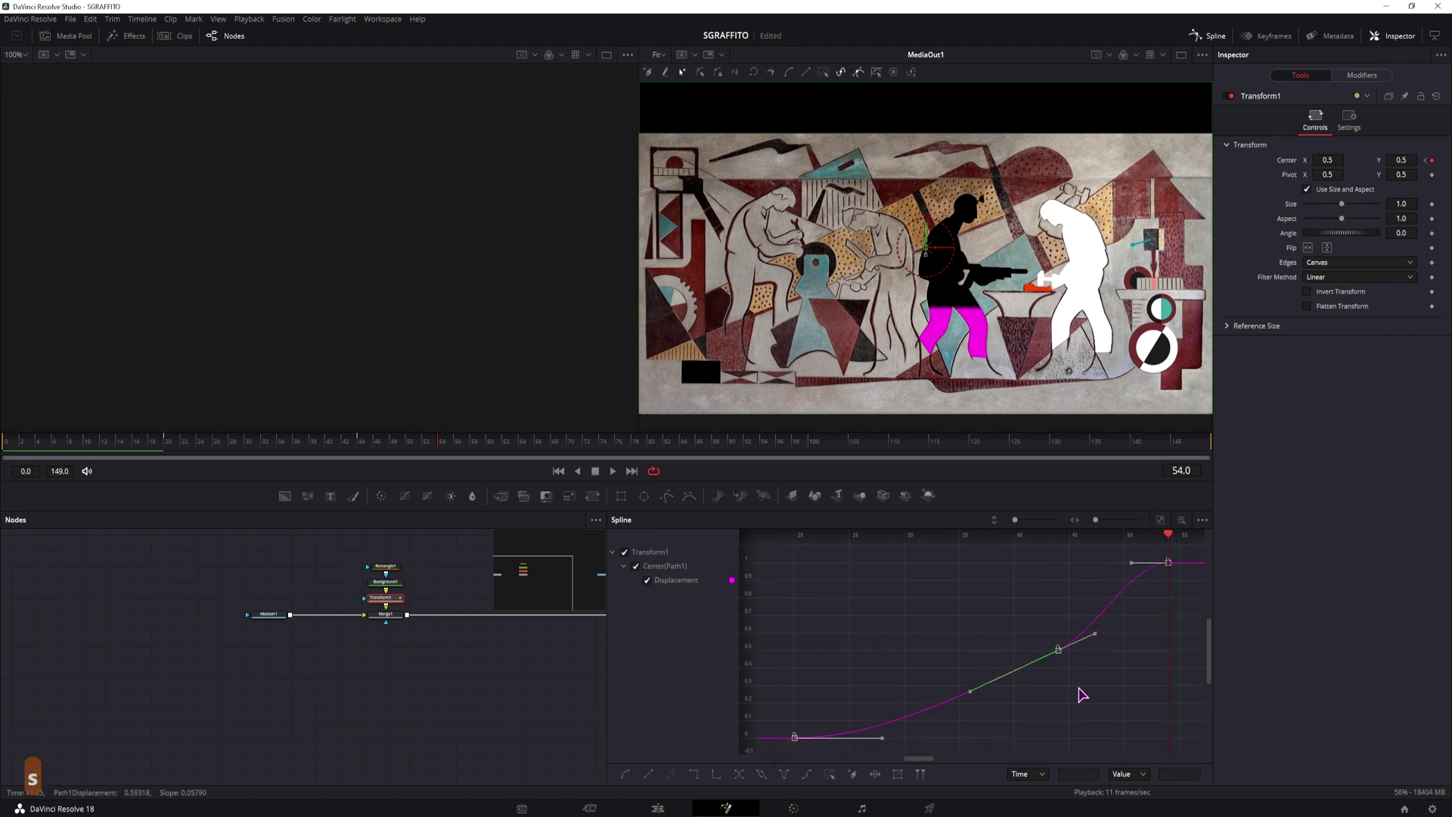
pyautogui.click(876, 670)
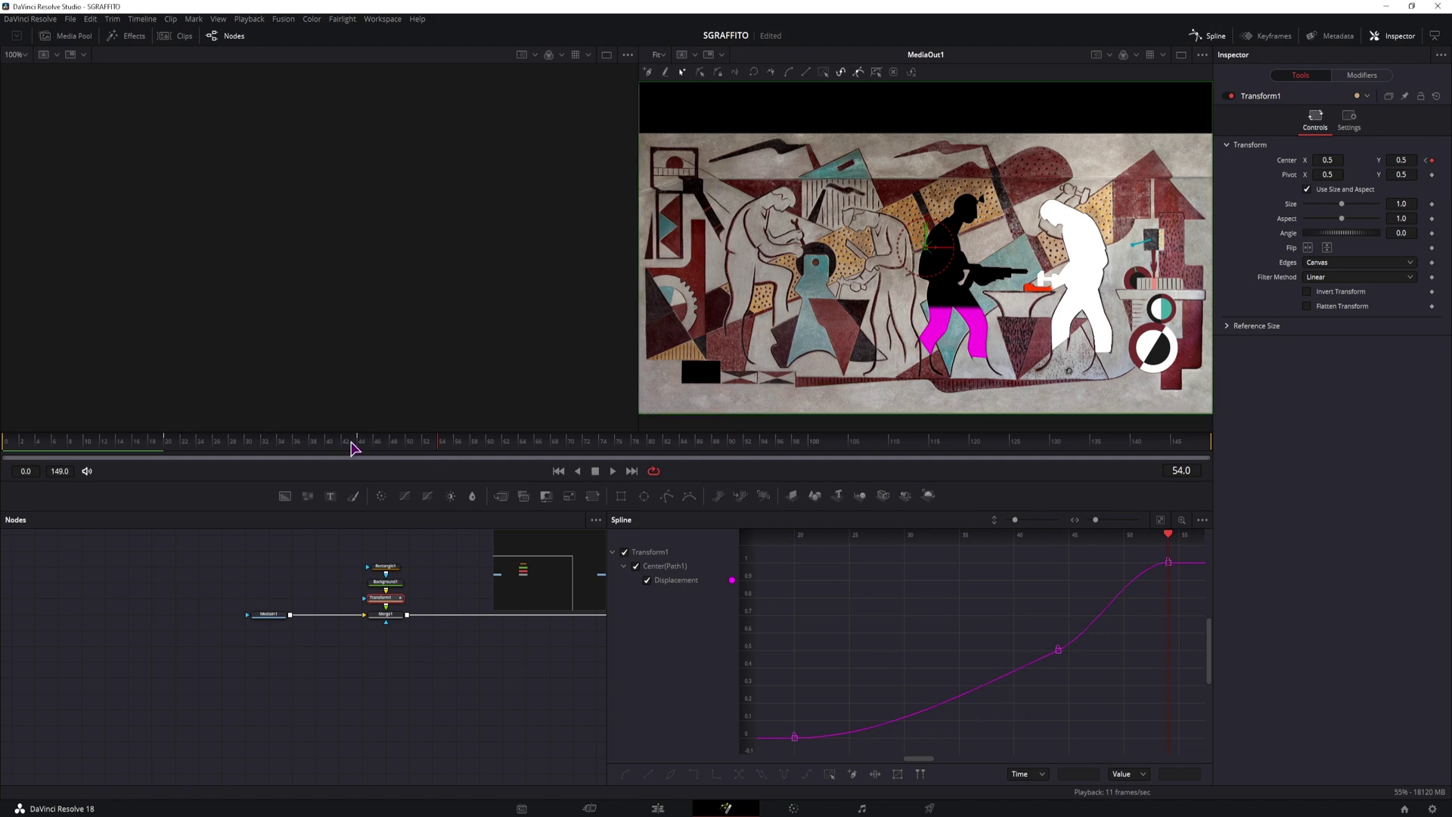
# Steepen the Displacement curve's rise into the frame-54 keyframe with its Bezier handle.
pyautogui.moveTo(351, 448); pyautogui.dragTo(360, 452)
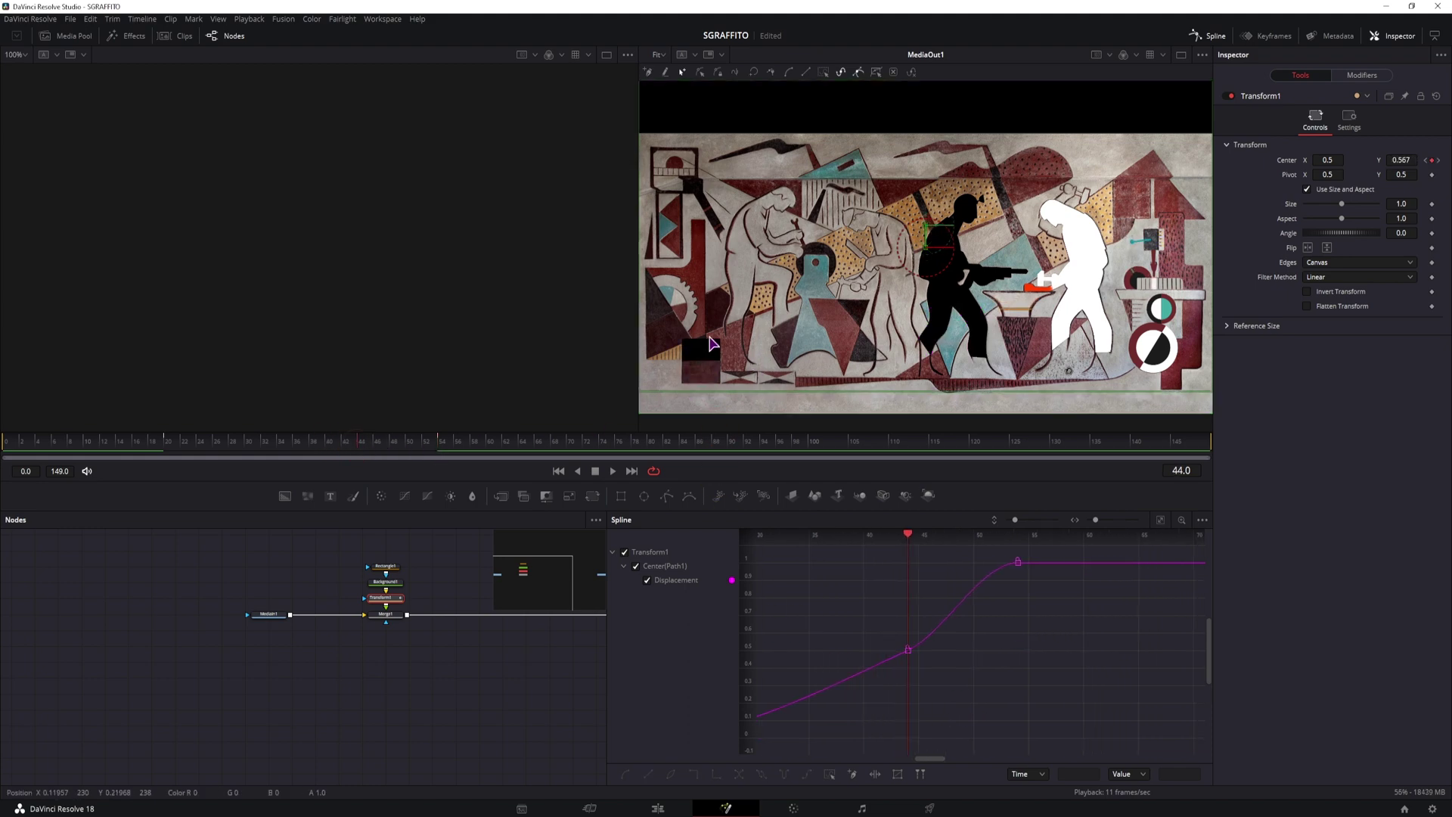
pyautogui.moveTo(933, 679); pyautogui.dragTo(962, 656)
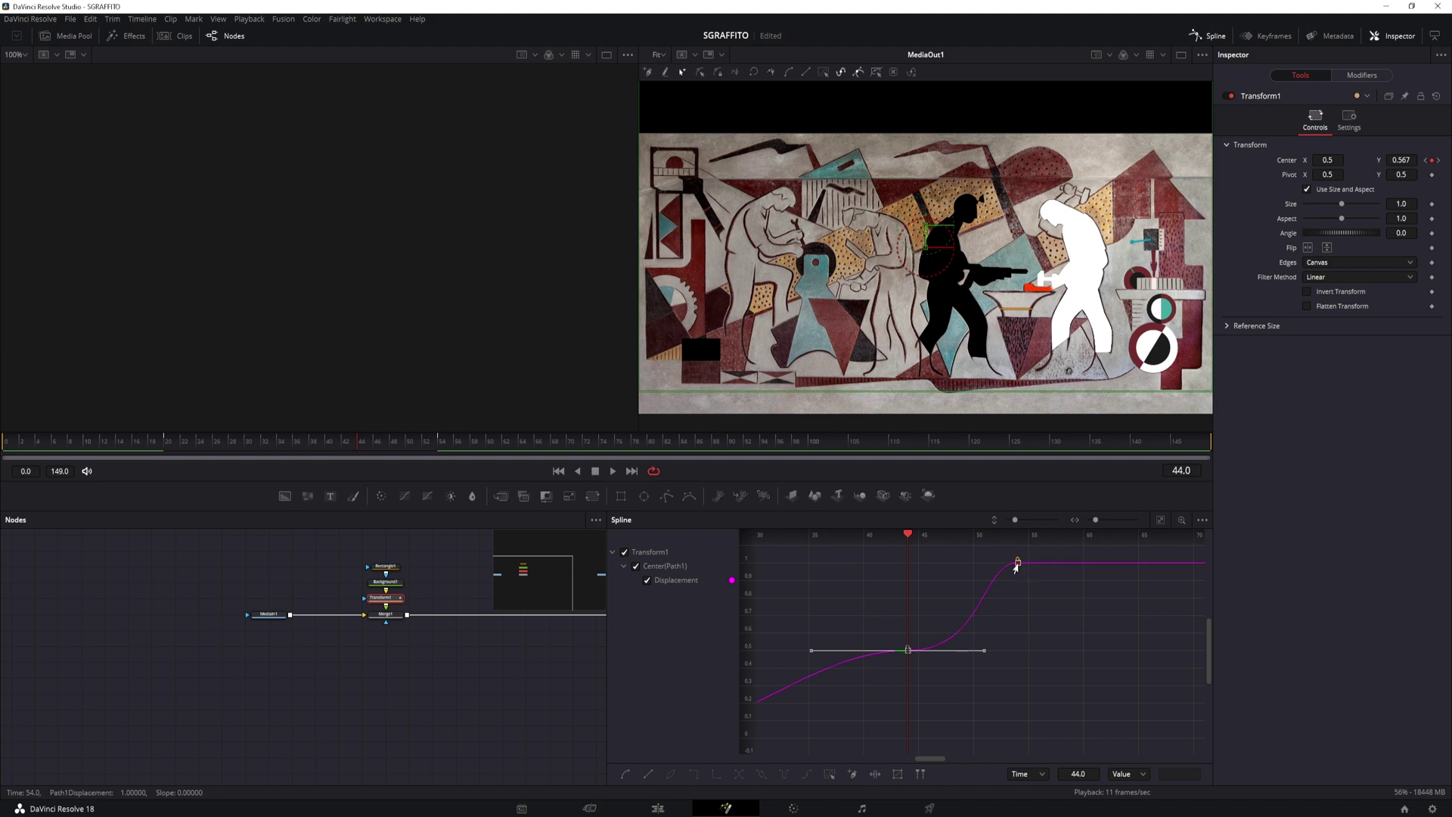
pyautogui.click(1018, 561)
pyautogui.moveTo(979, 564); pyautogui.dragTo(1003, 600)
# Play the animation from near the start to check the easing.
pyautogui.click(854, 686)
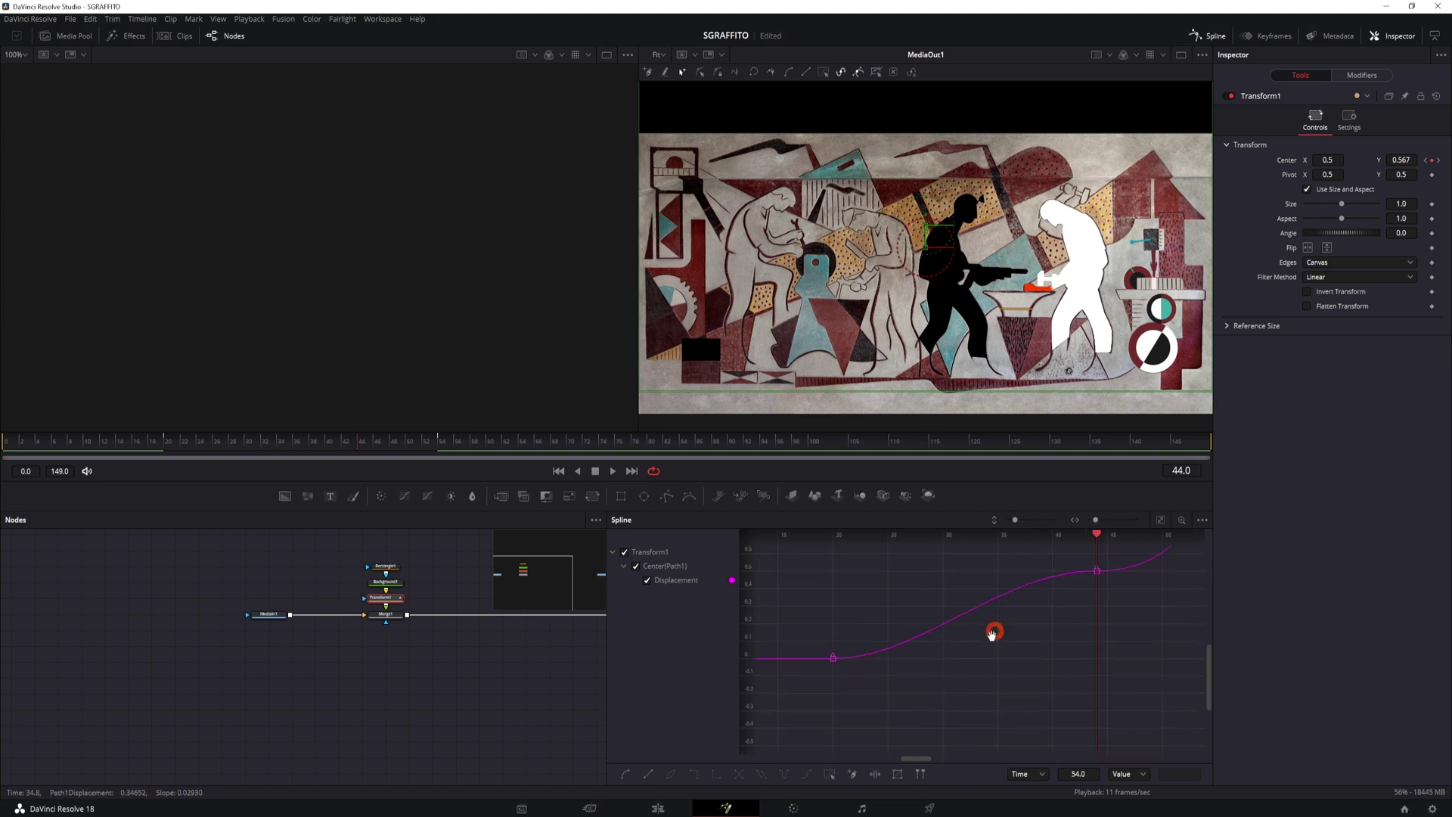
pyautogui.click(121, 442)
pyautogui.press('space')
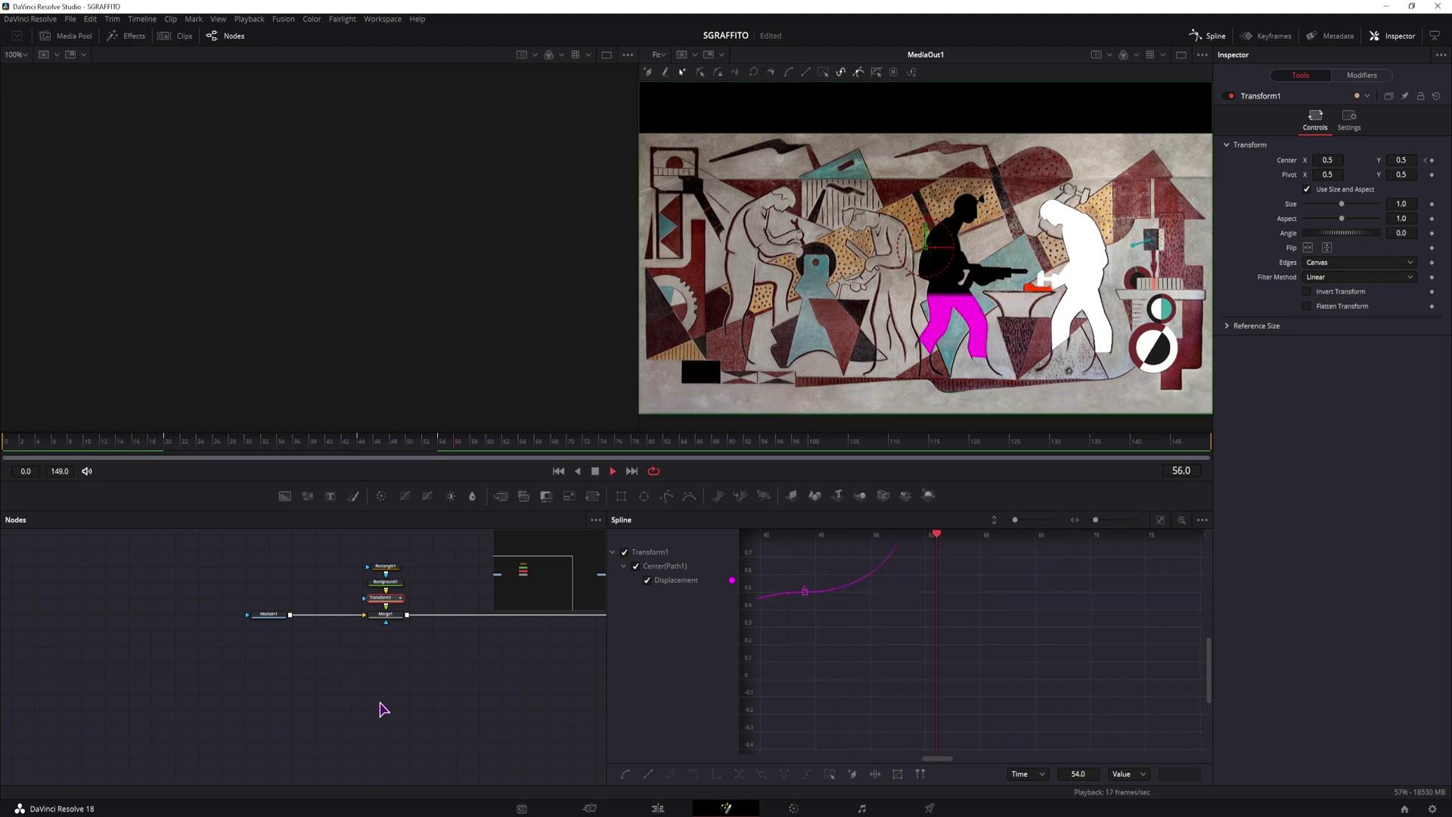
pyautogui.click(164, 444)
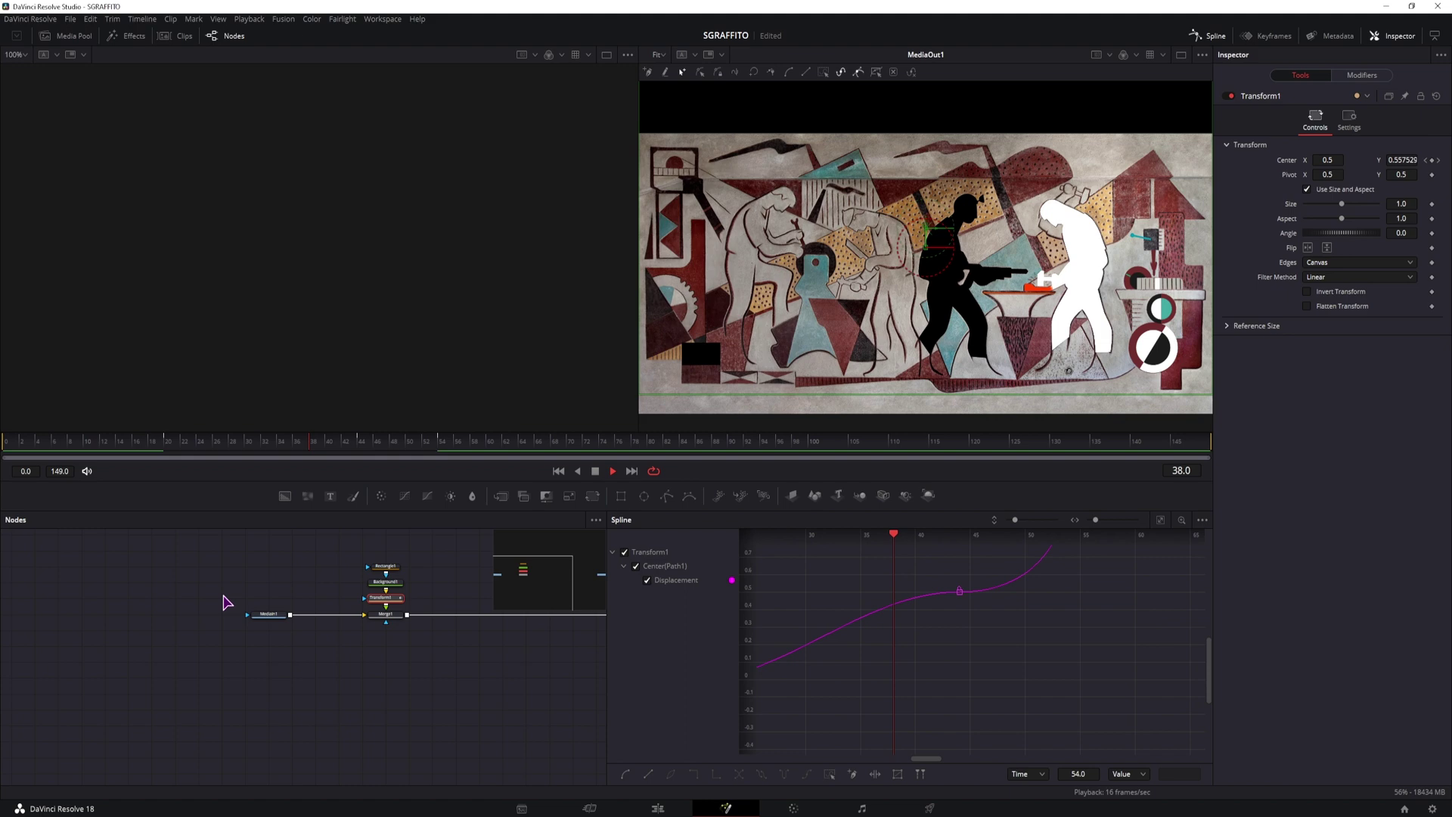
pyautogui.press('space')
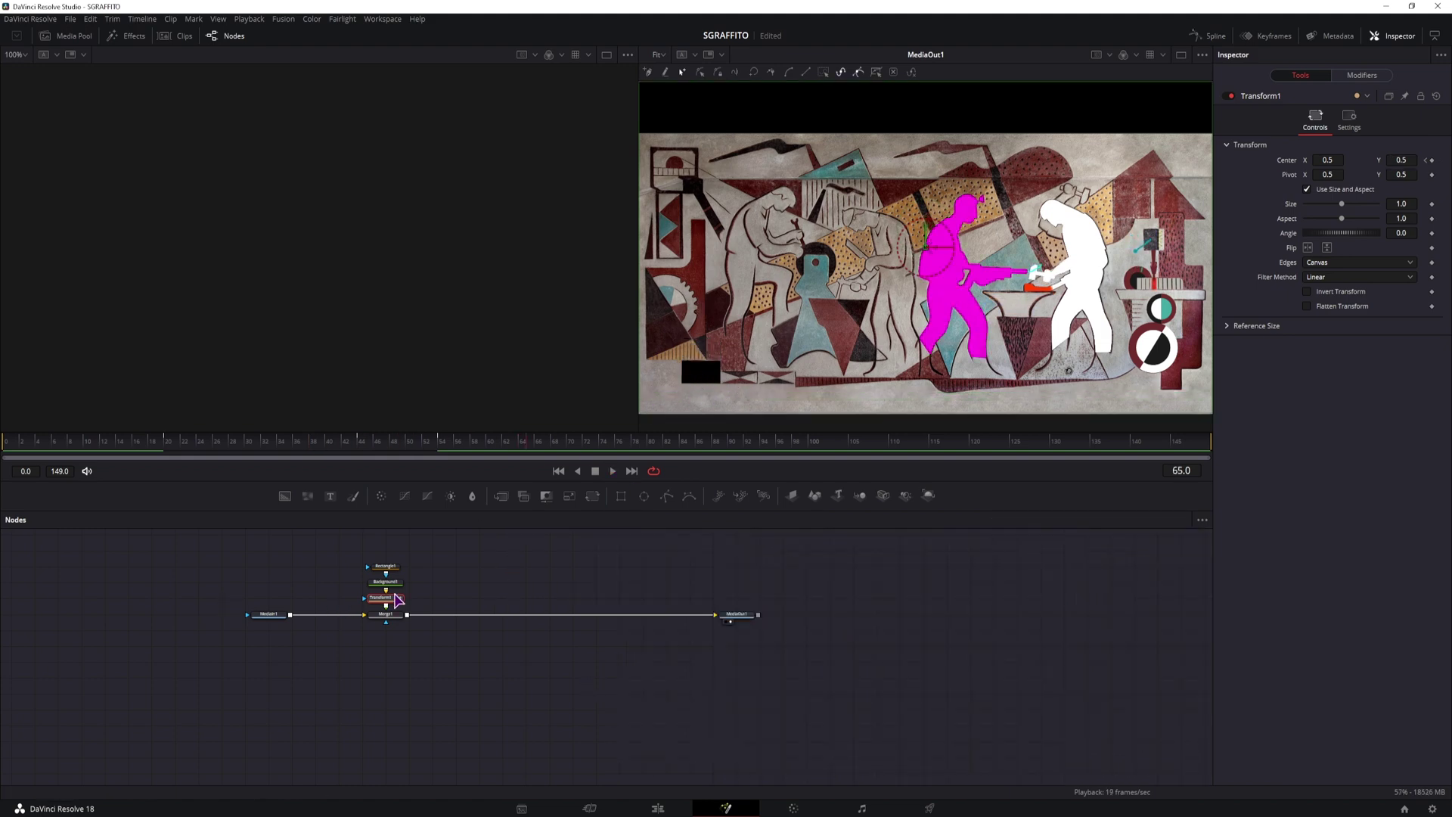
# Make Background1 pure red (Red 1.0) and shift MediaIn1 further left.
pyautogui.click(385, 582)
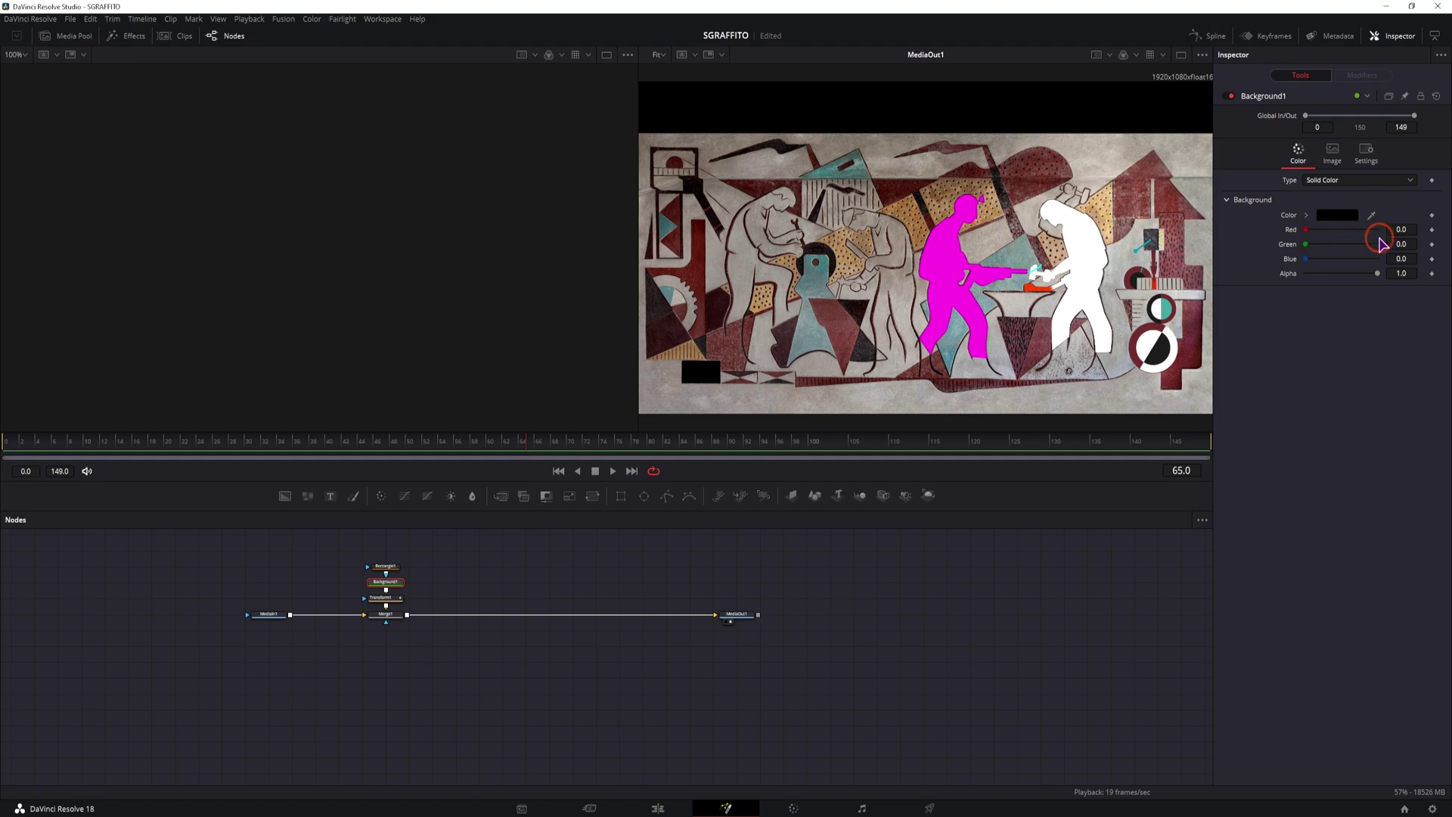
pyautogui.moveTo(1305, 231); pyautogui.dragTo(1421, 234)
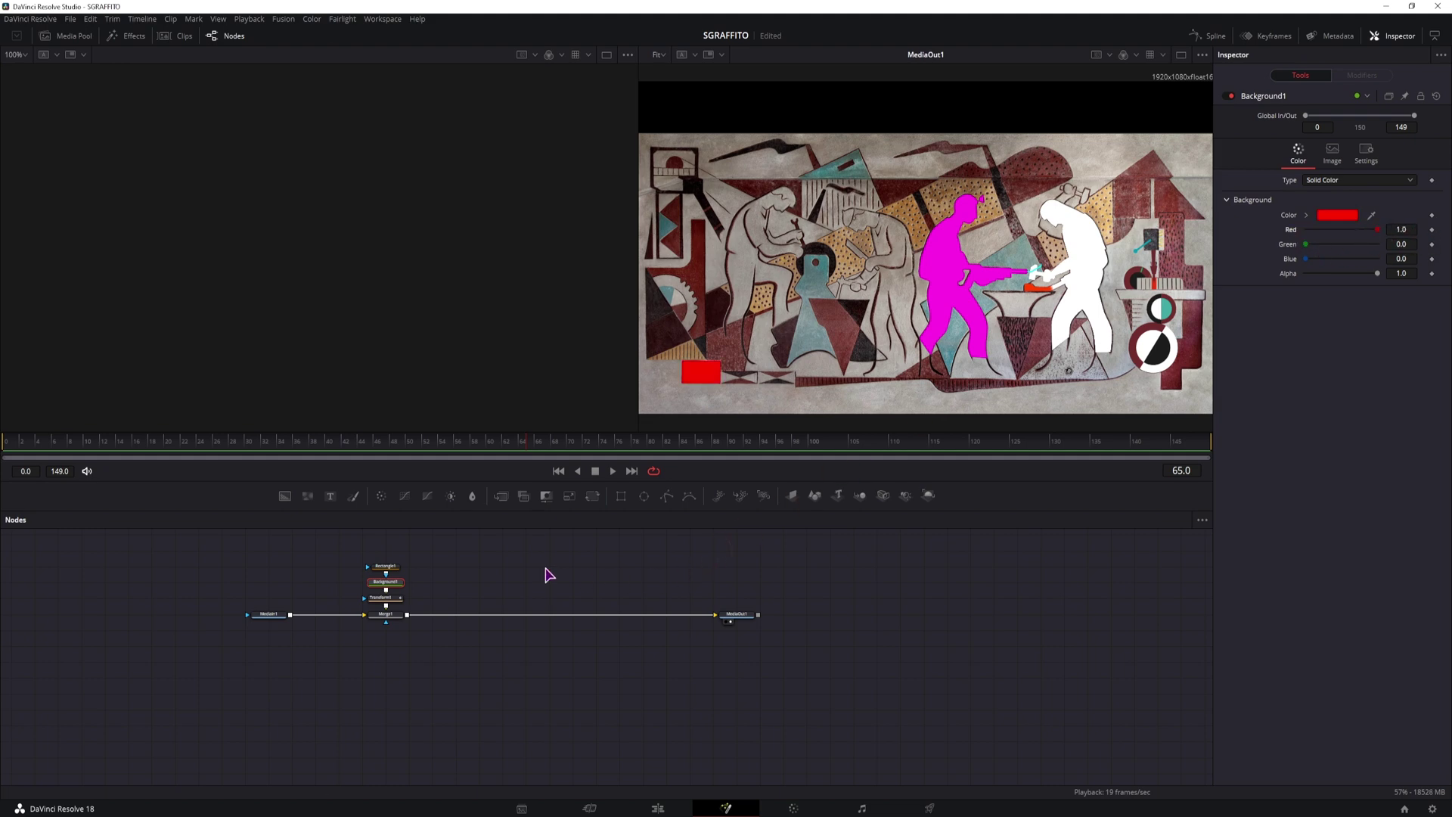
pyautogui.click(641, 705)
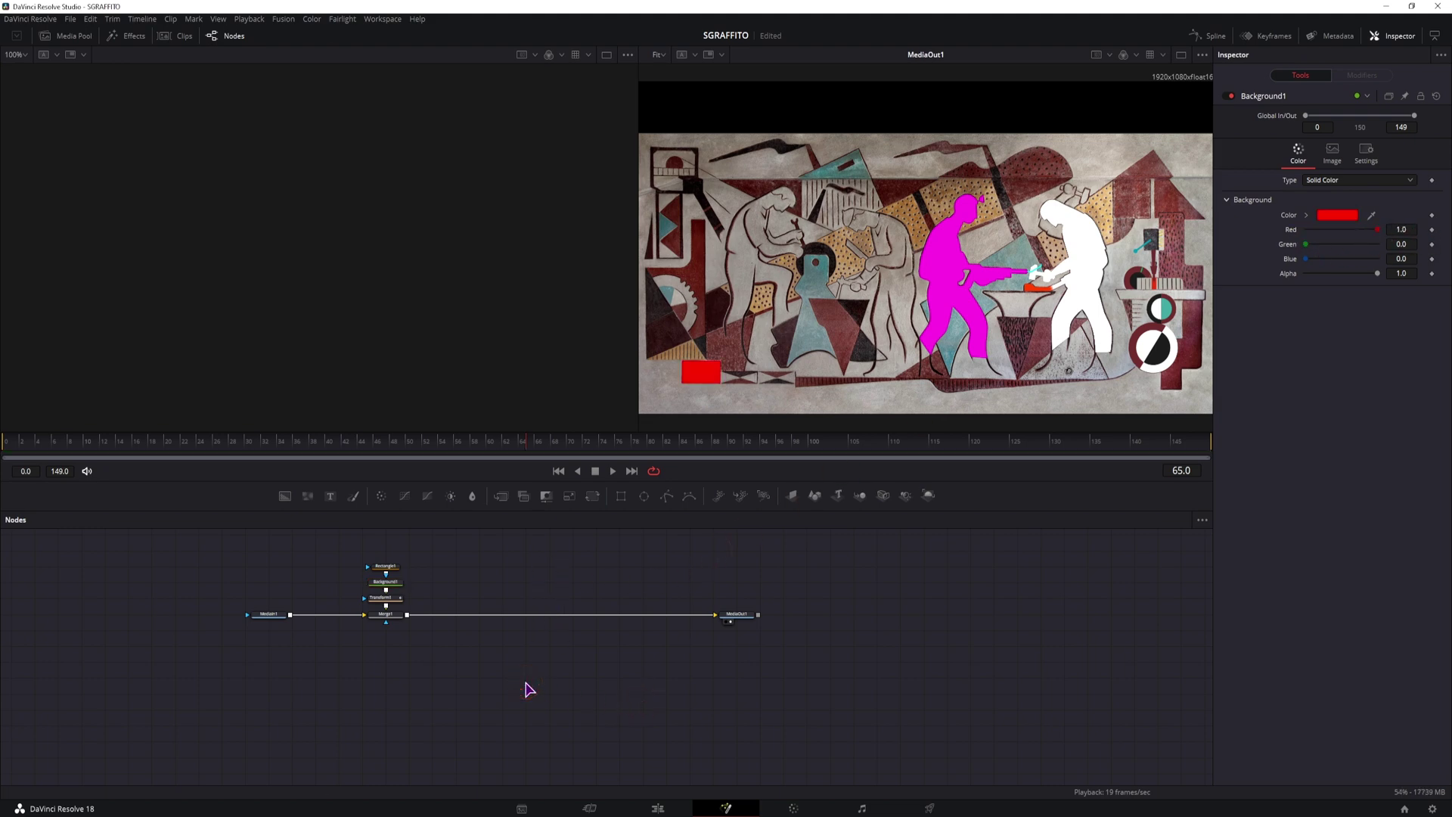
pyautogui.moveTo(269, 615); pyautogui.dragTo(243, 614)
# Insert a Tracker1 node between MediaIn1 and Merge1.
pyautogui.hotkey('ctrl', 'space')
pyautogui.write('media')
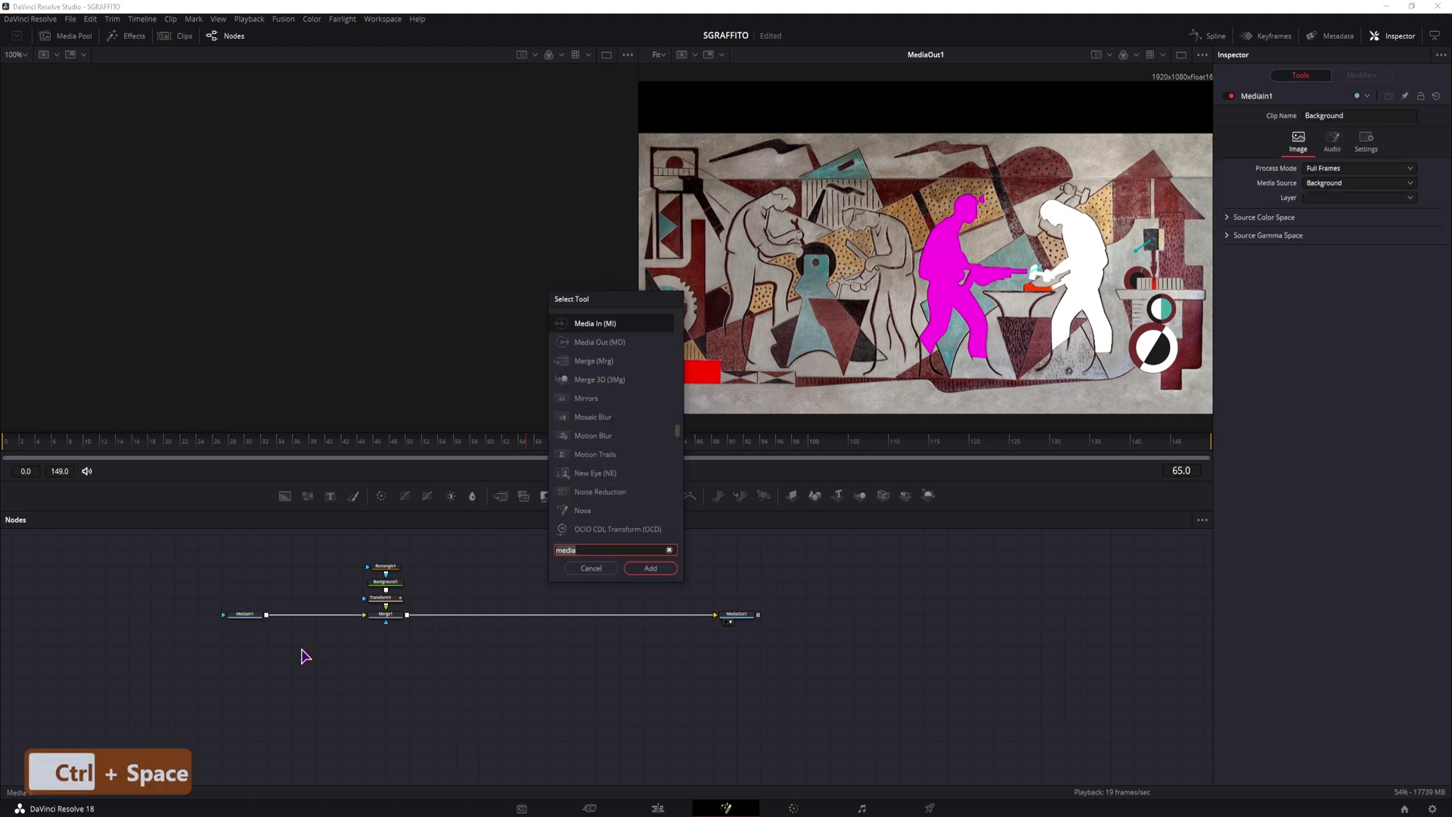
pyautogui.press('BackSpace')
pyautogui.press('BackSpace')
pyautogui.press('BackSpace')
pyautogui.press('BackSpace')
pyautogui.press('BackSpace')
pyautogui.write('track')
pyautogui.click(593, 380)
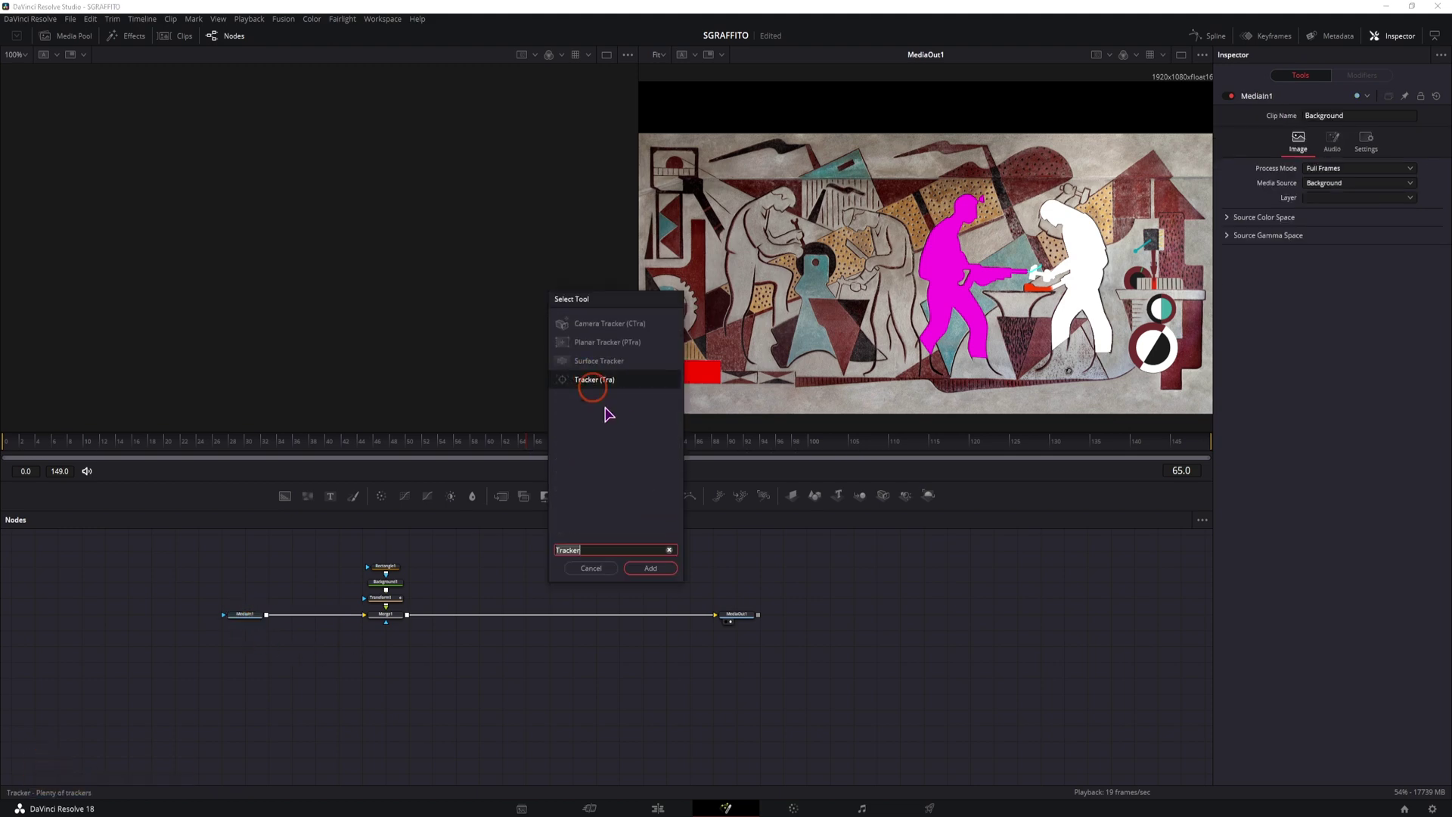
pyautogui.click(651, 567)
pyautogui.moveTo(306, 650)
pyautogui.mouseDown()
pyautogui.moveTo(314, 620)
pyautogui.moveTo(315, 644)
pyautogui.mouseUp()
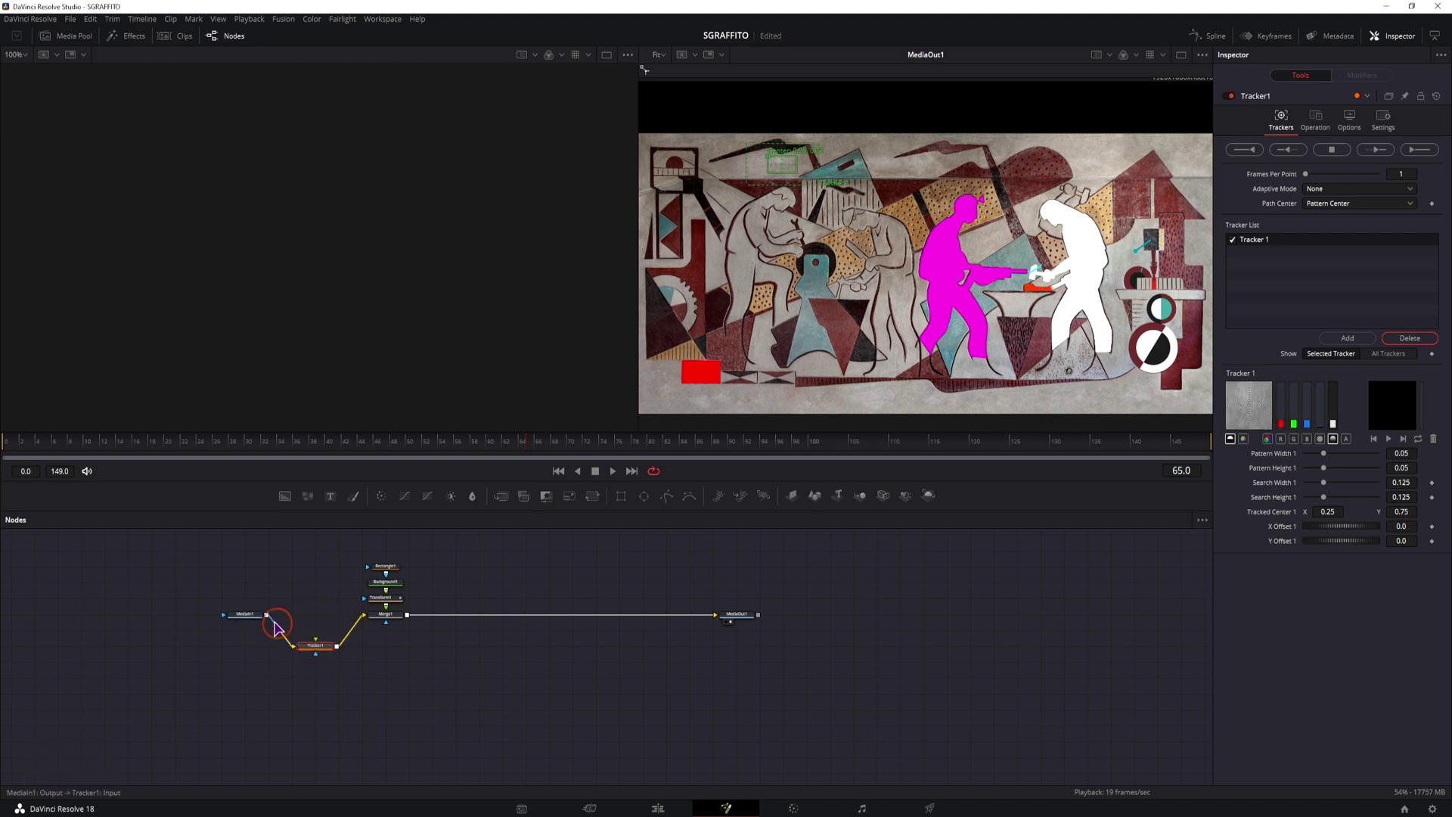
pyautogui.moveTo(245, 614); pyautogui.dragTo(246, 645)
pyautogui.click(315, 648)
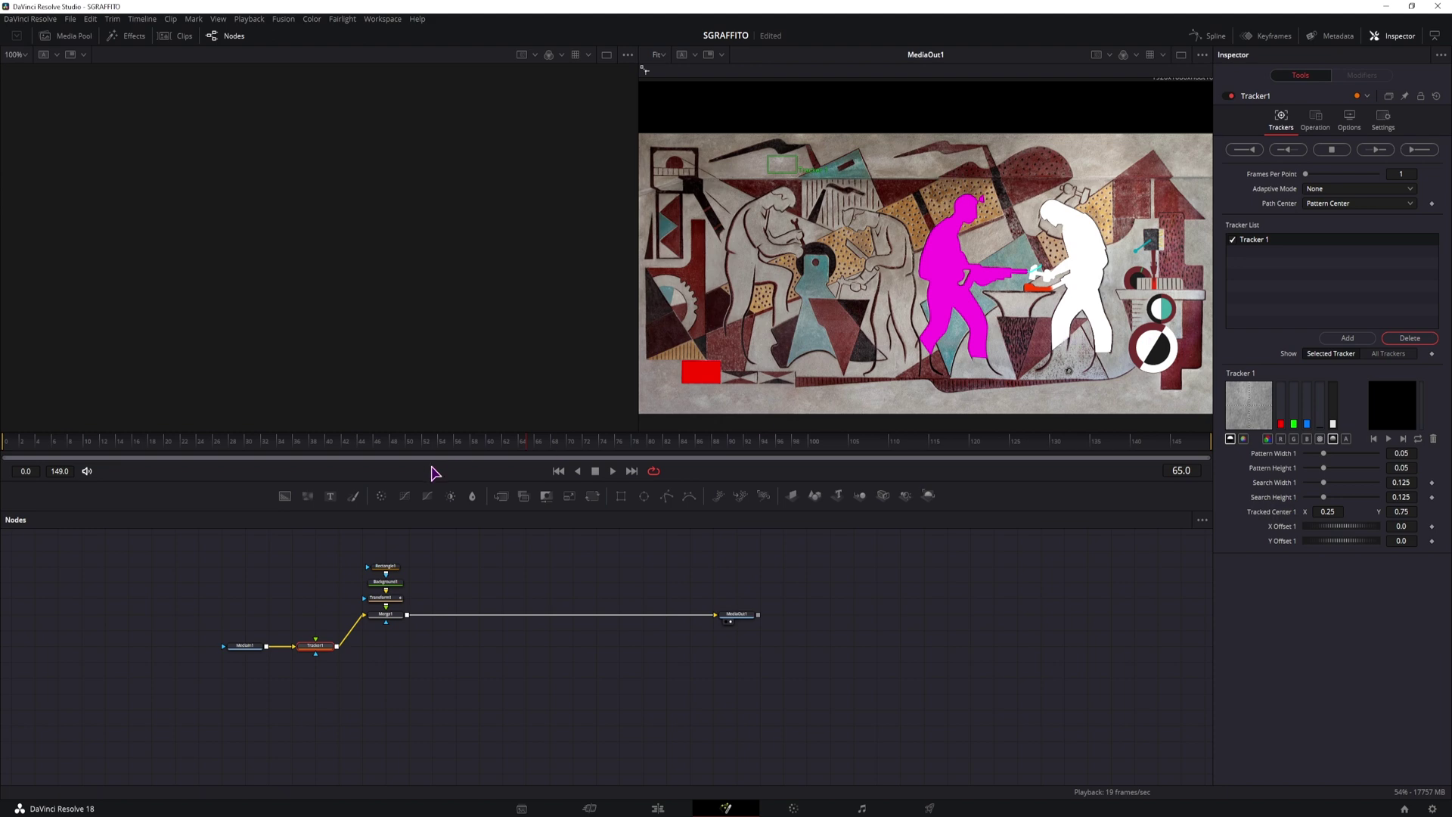
# Track the striped device on the mural forward from frame 90 through frame 149.
pyautogui.moveTo(751, 457)
pyautogui.mouseDown()
pyautogui.moveTo(719, 454)
pyautogui.moveTo(731, 453)
pyautogui.mouseUp()
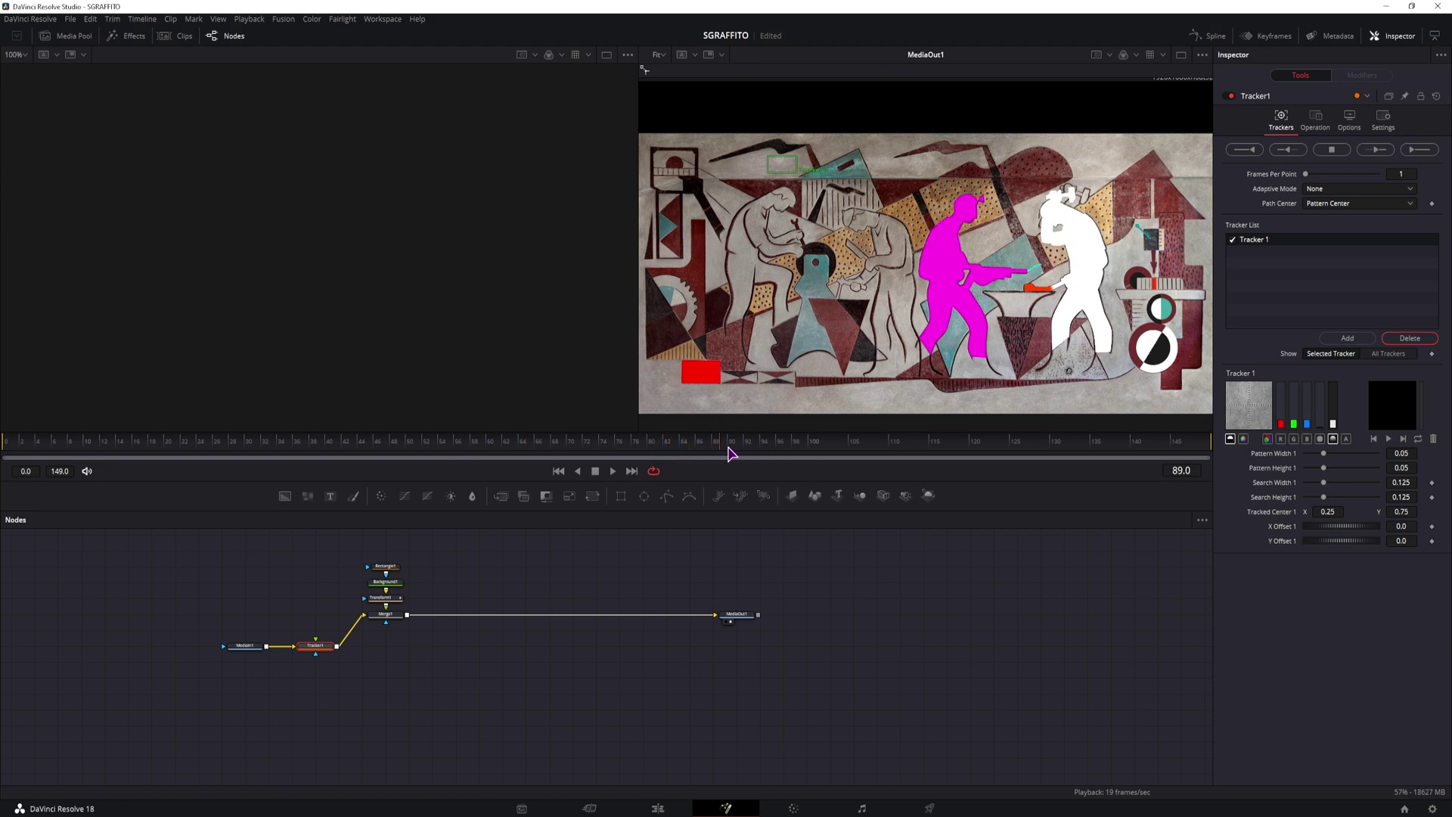
pyautogui.keyDown('ctrl'); pyautogui.scroll(2, 1037, 414); pyautogui.keyUp('ctrl')
pyautogui.keyDown('ctrl'); pyautogui.scroll(-4, 1037, 414); pyautogui.keyUp('ctrl')
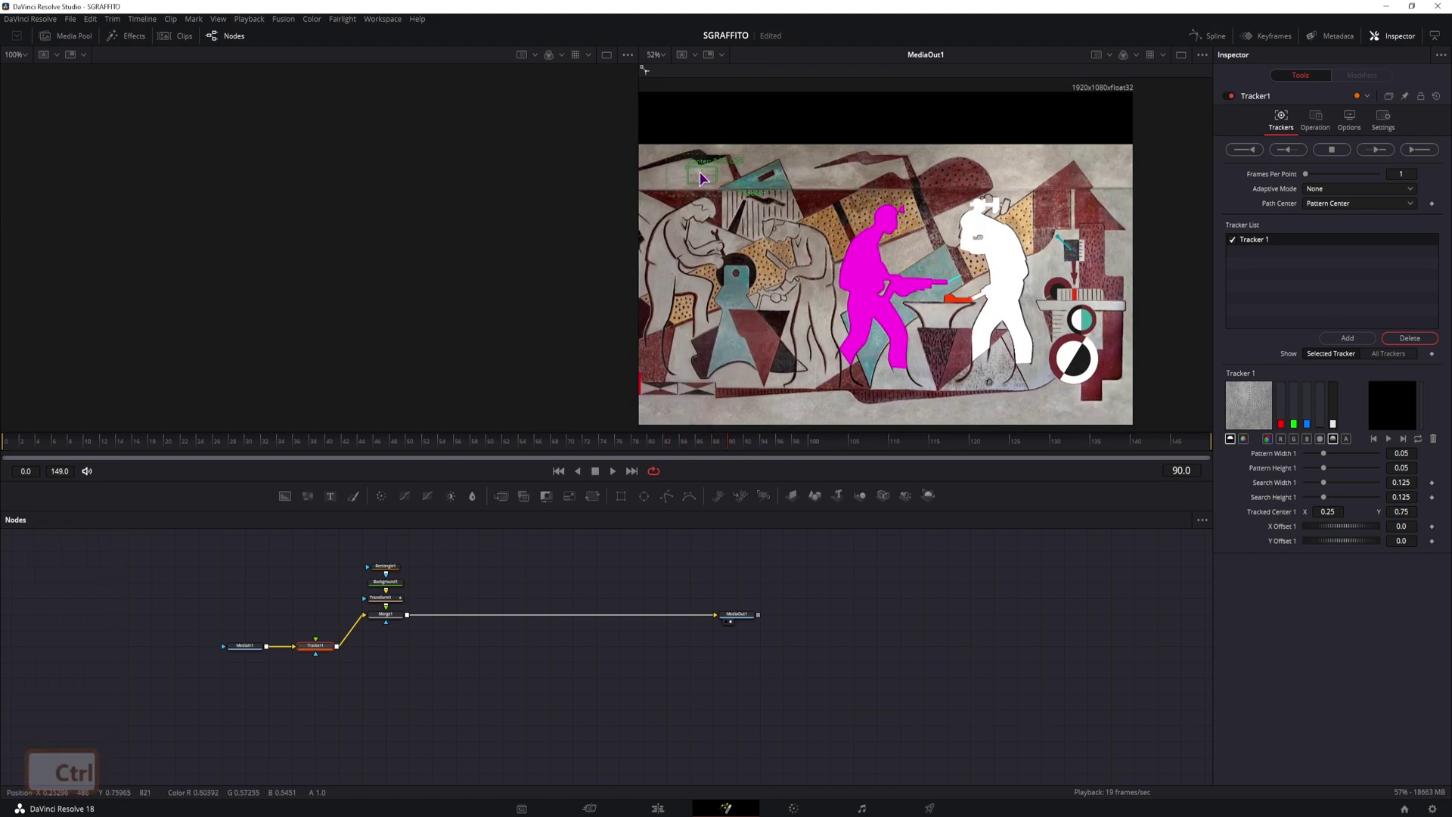
pyautogui.moveTo(839, 219); pyautogui.dragTo(1084, 277)
pyautogui.keyDown('ctrl'); pyautogui.scroll(3, 1081, 286); pyautogui.keyUp('ctrl')
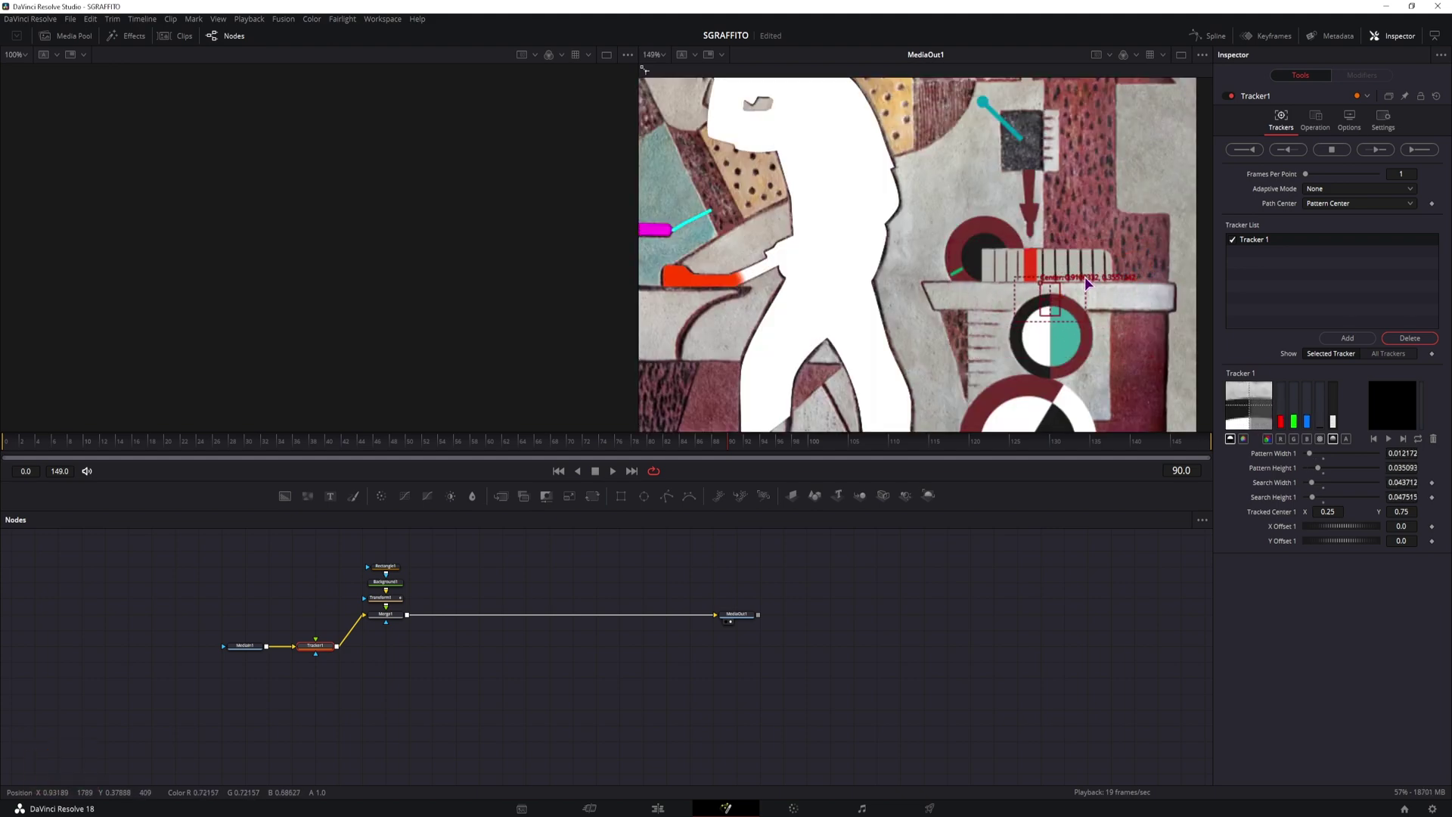
pyautogui.scroll(-2, 1078, 279)
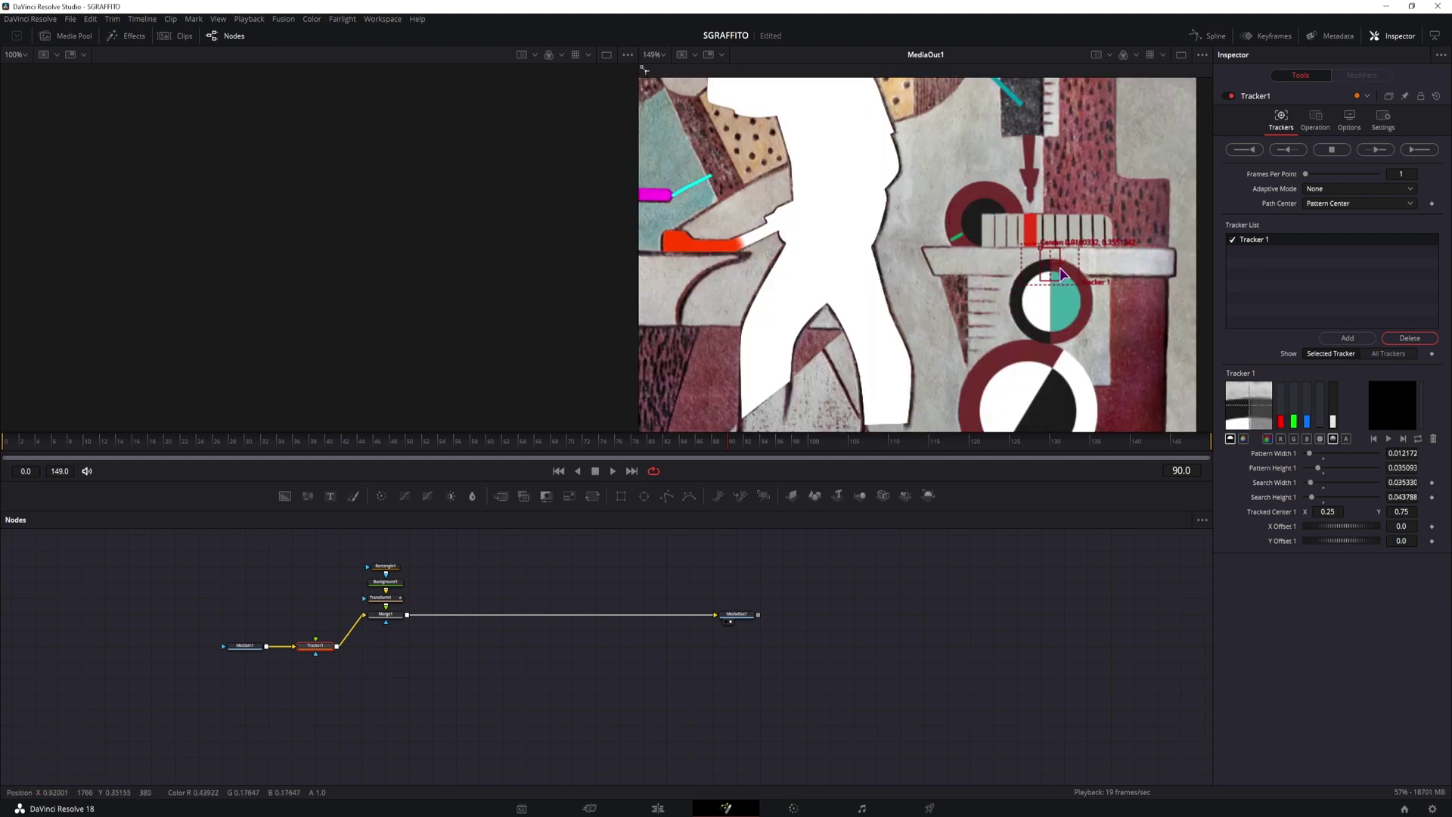
pyautogui.click(1377, 149)
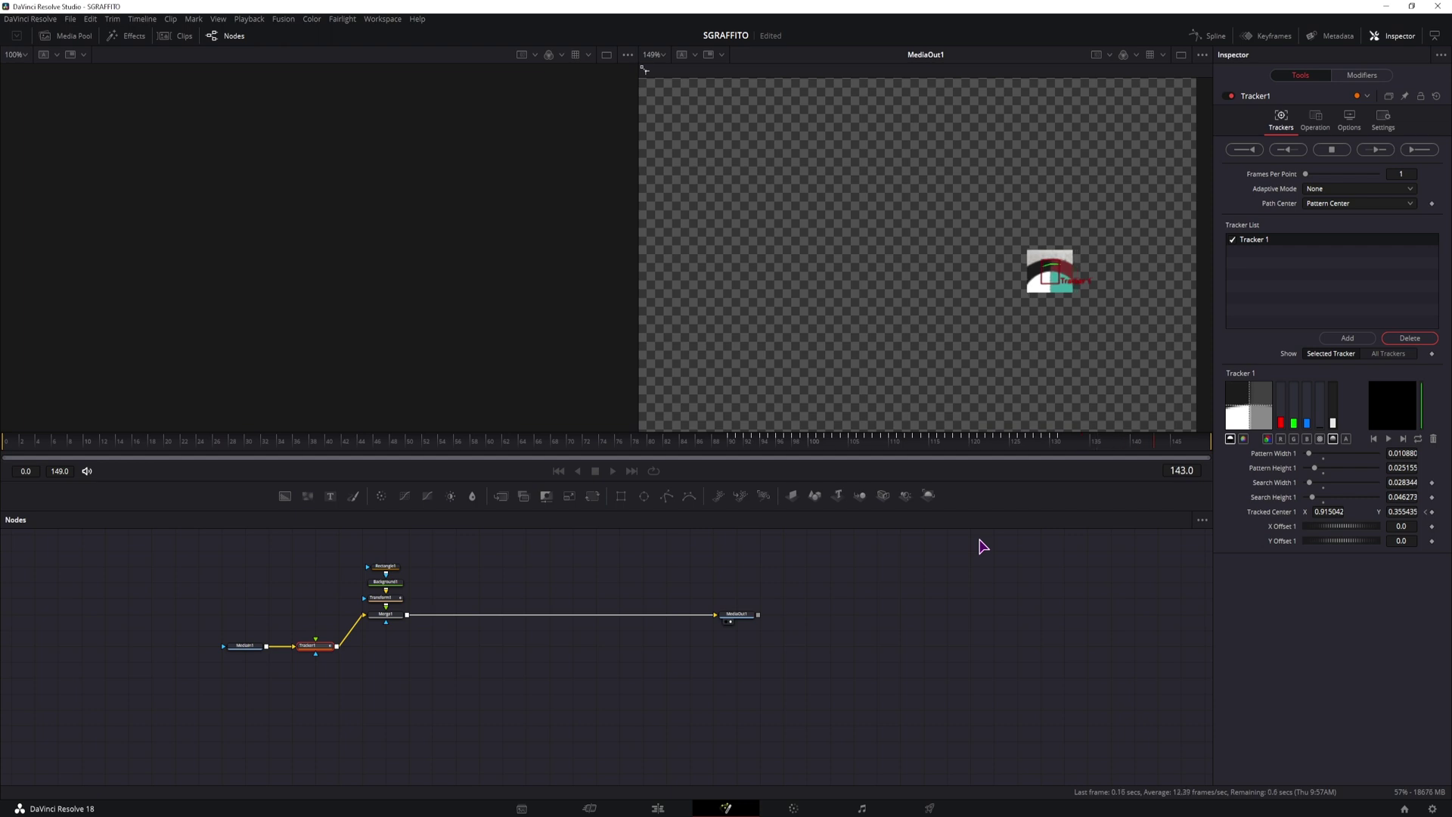
pyautogui.click(826, 445)
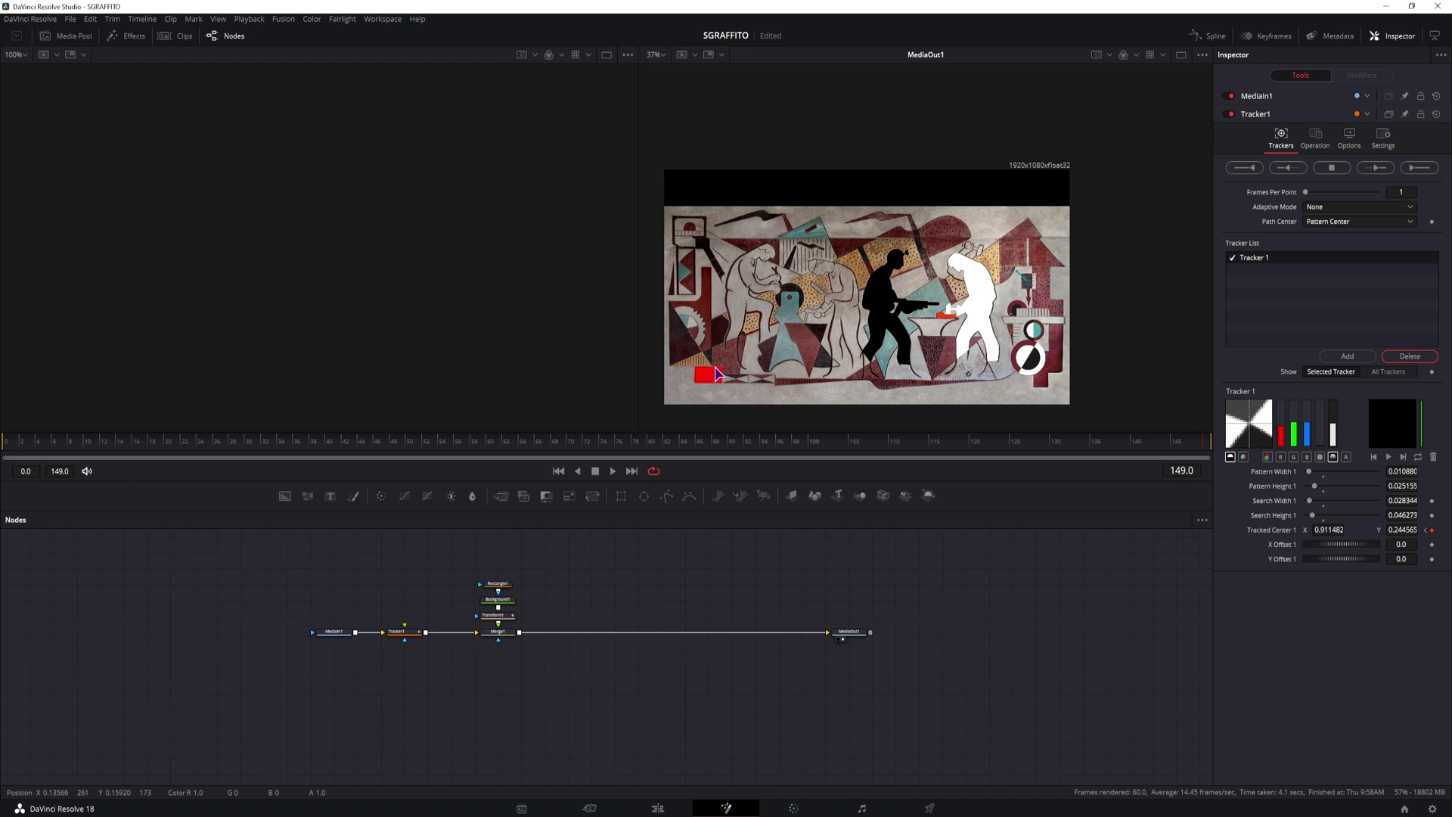
# Lower Merge1 onto the main chain and delete Tracker1 so MediaIn1 feeds Merge1 directly.
pyautogui.moveTo(497, 631); pyautogui.dragTo(501, 648)
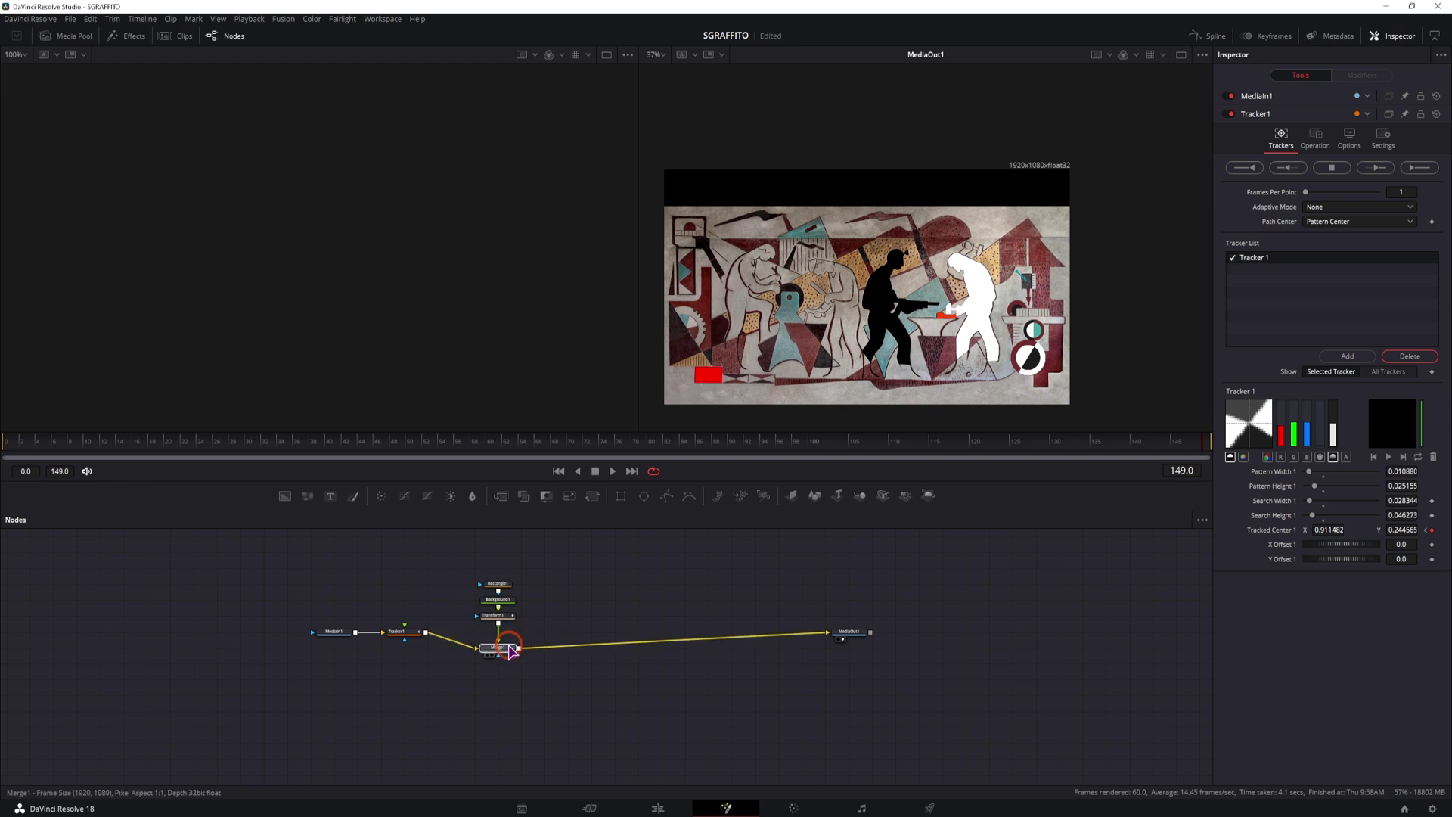
pyautogui.moveTo(306, 605); pyautogui.dragTo(413, 661)
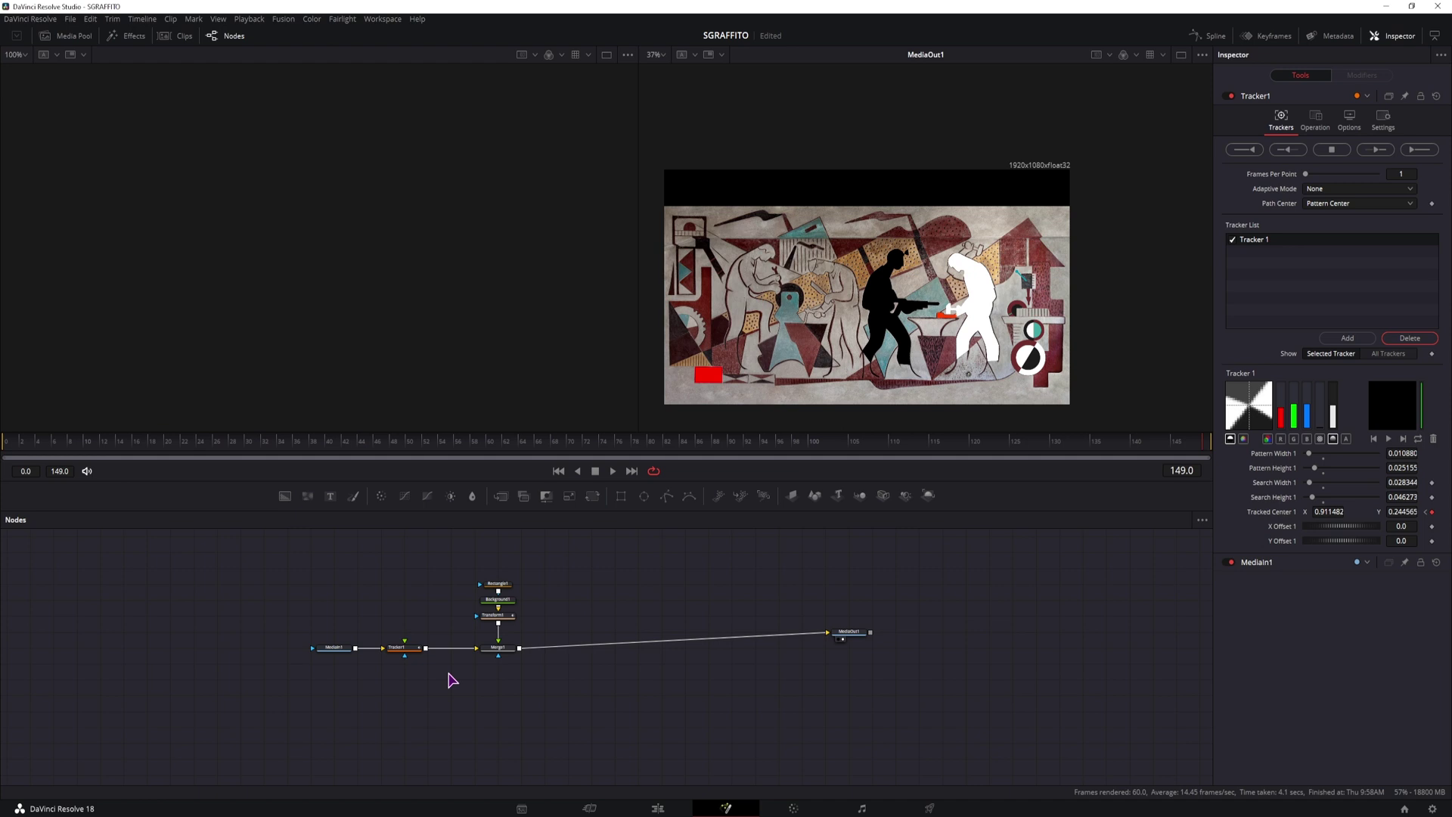
pyautogui.press('Delete')
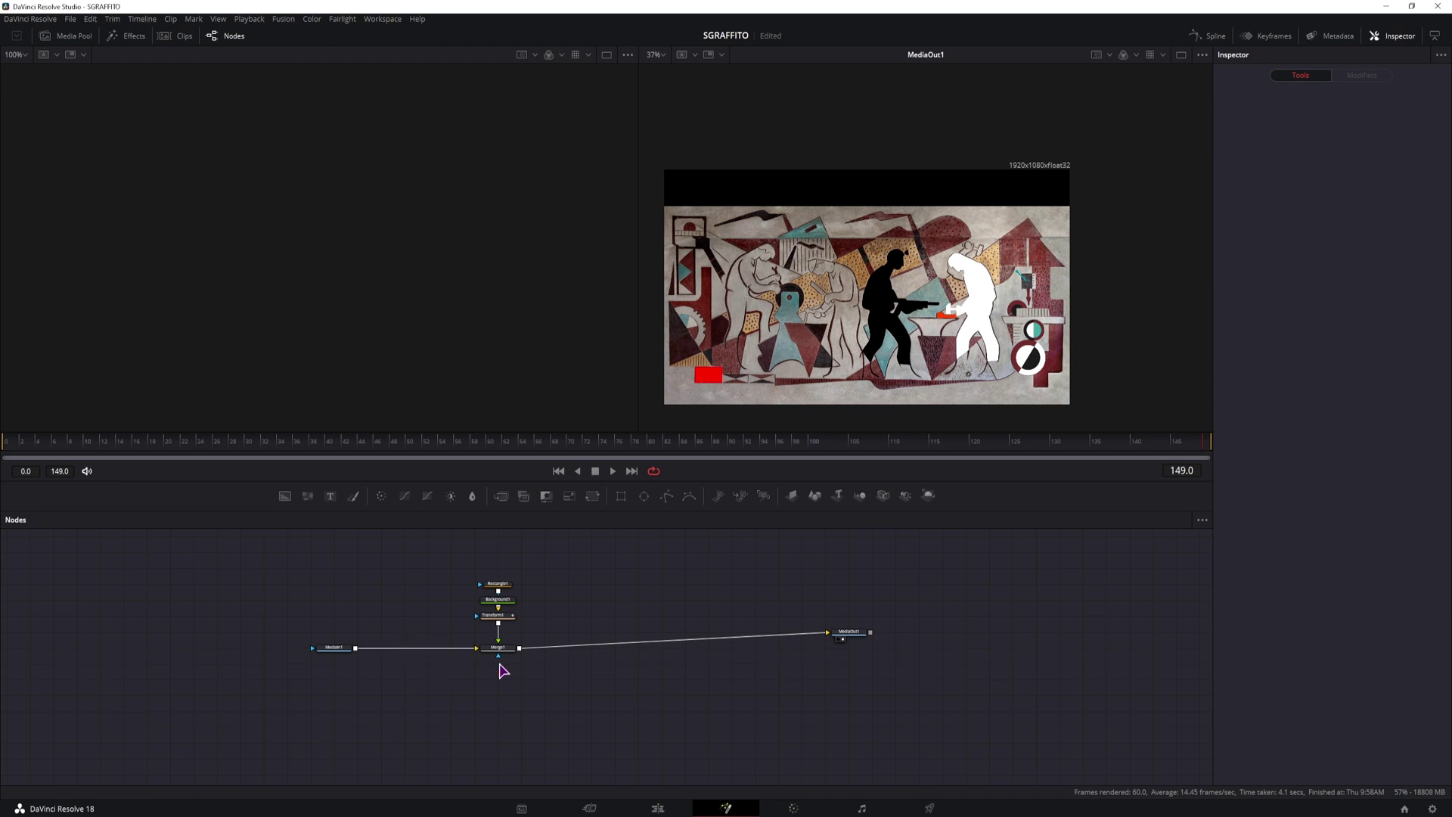
# On the Edit page, disable video tracks V1 through V10, leaving only Video 11 enabled.
pyautogui.click(658, 808)
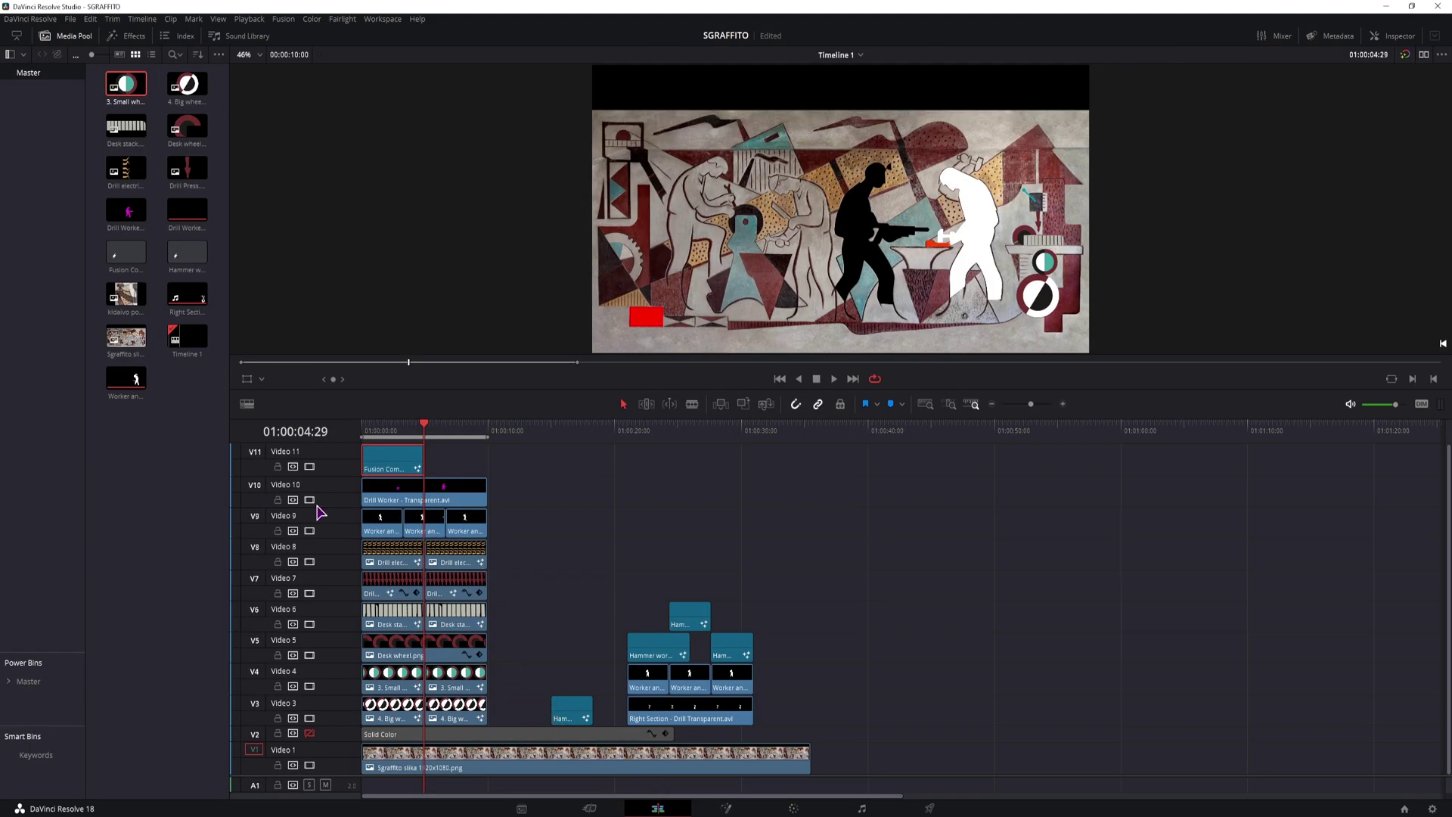
pyautogui.press('Up')
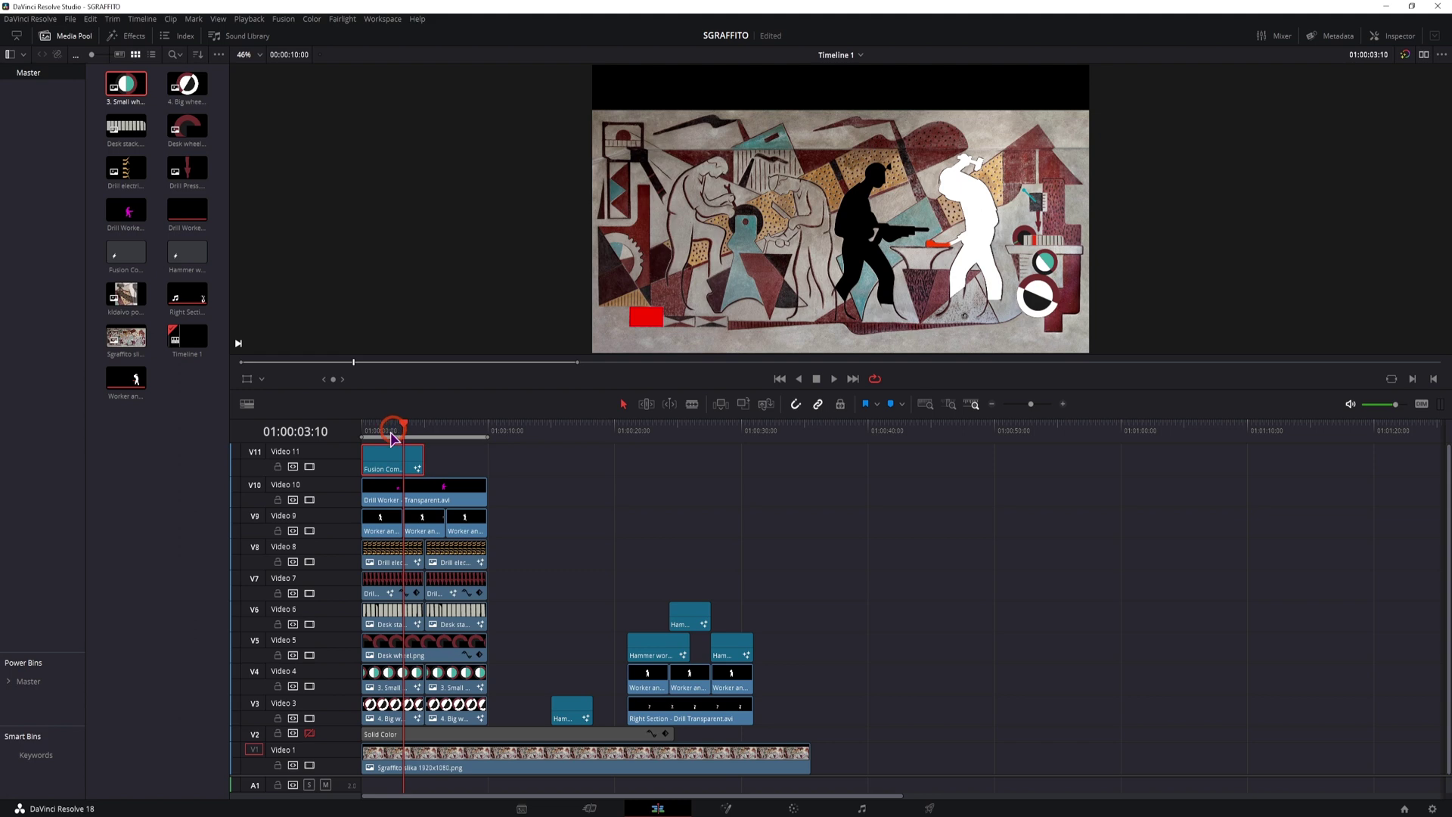
pyautogui.click(309, 499)
pyautogui.click(309, 530)
pyautogui.click(309, 562)
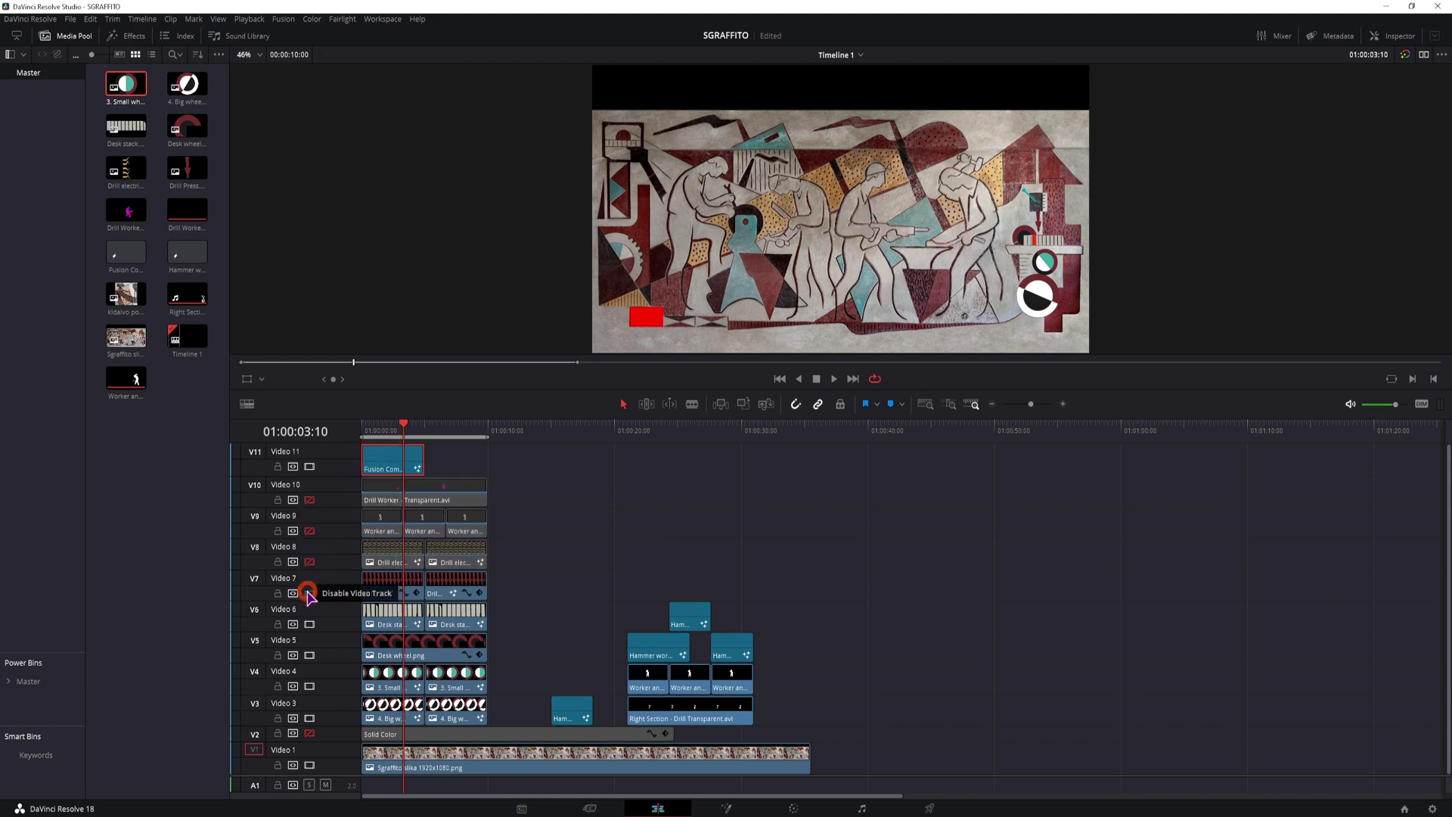
pyautogui.click(309, 593)
pyautogui.click(309, 624)
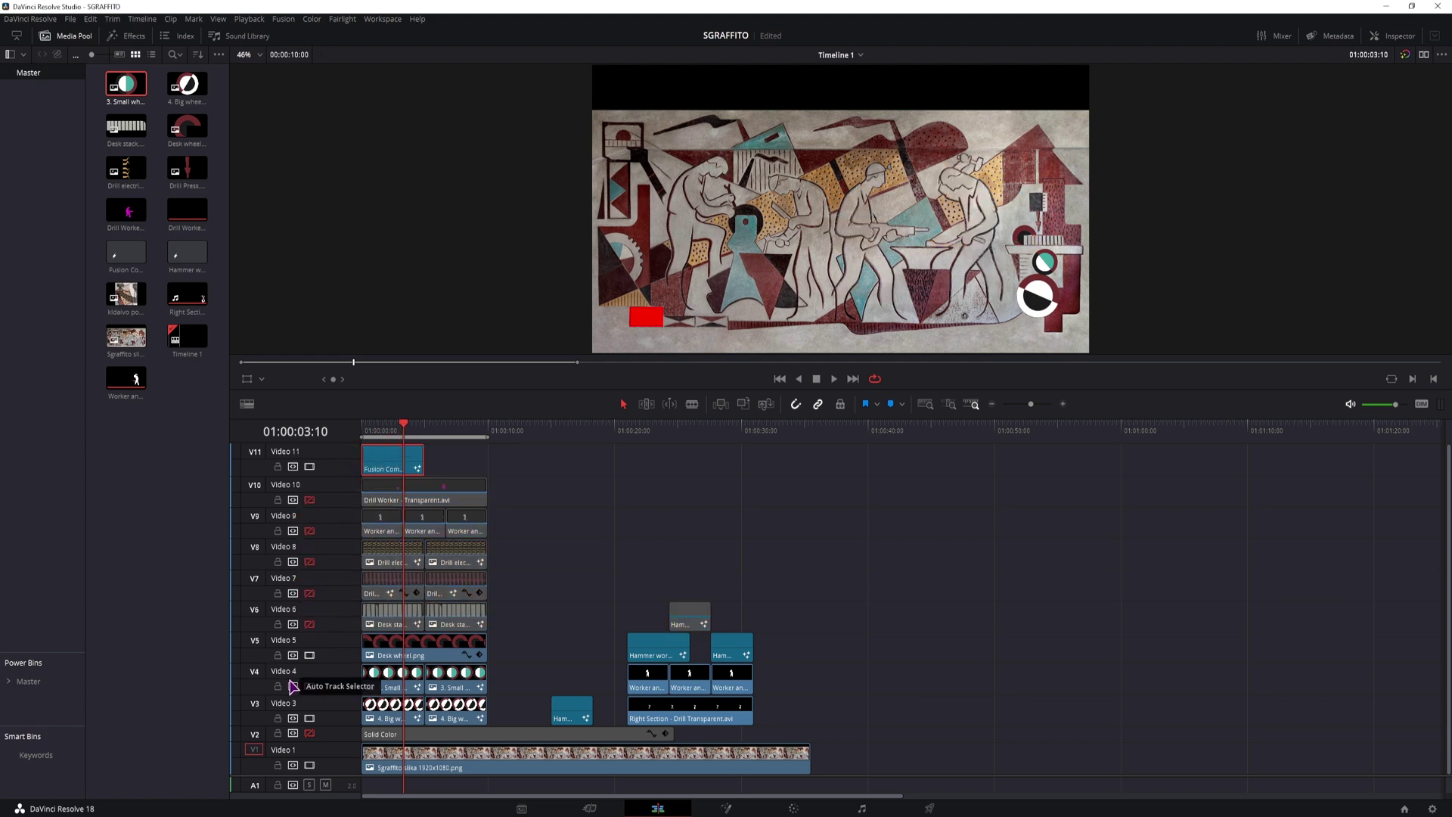
pyautogui.click(309, 655)
pyautogui.click(309, 686)
pyautogui.click(310, 718)
pyautogui.click(309, 765)
pyautogui.click(930, 808)
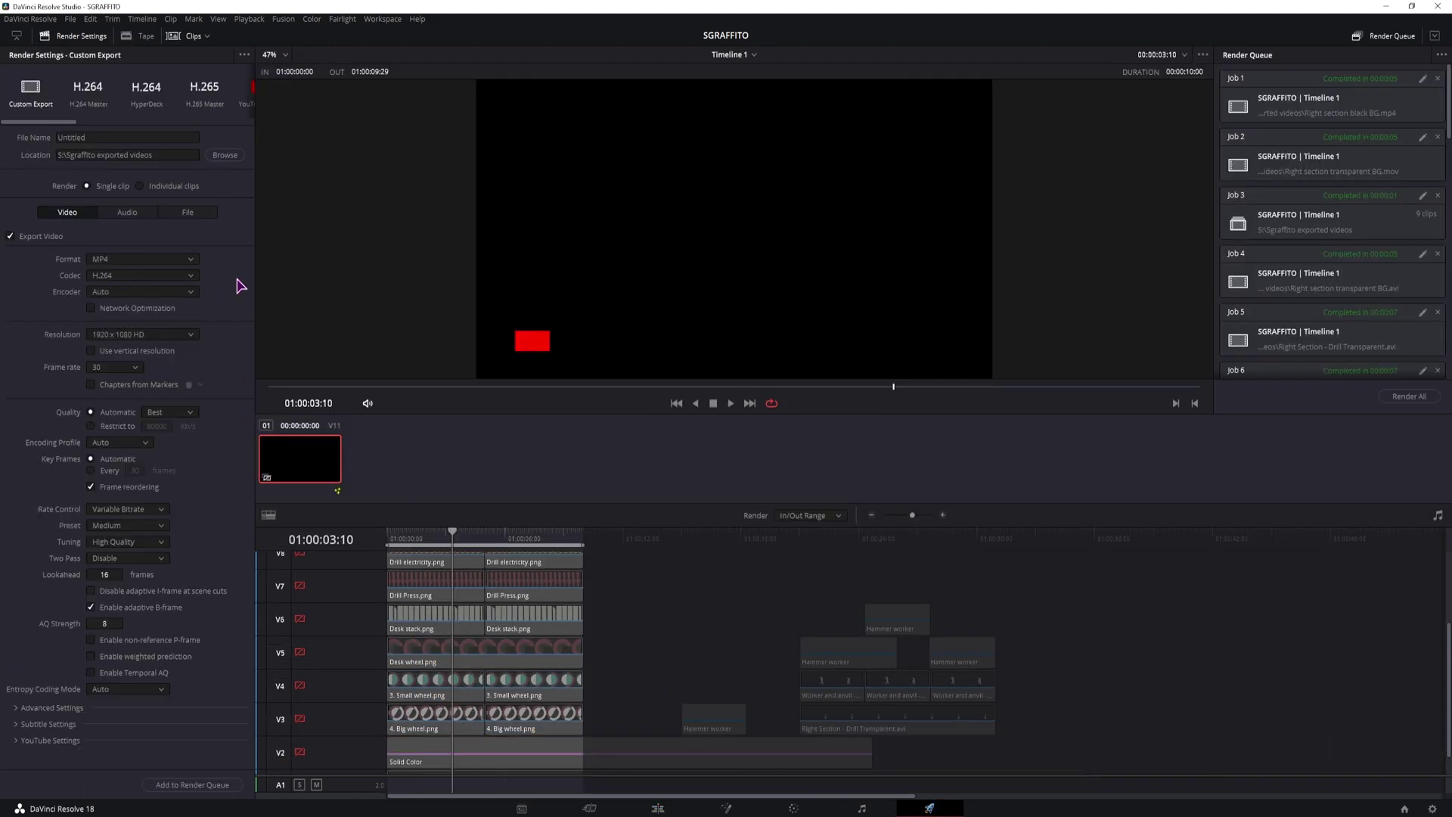
# Switch the encoder to NVIDIA and set the render out point at 01:00:04:29.
pyautogui.click(191, 292)
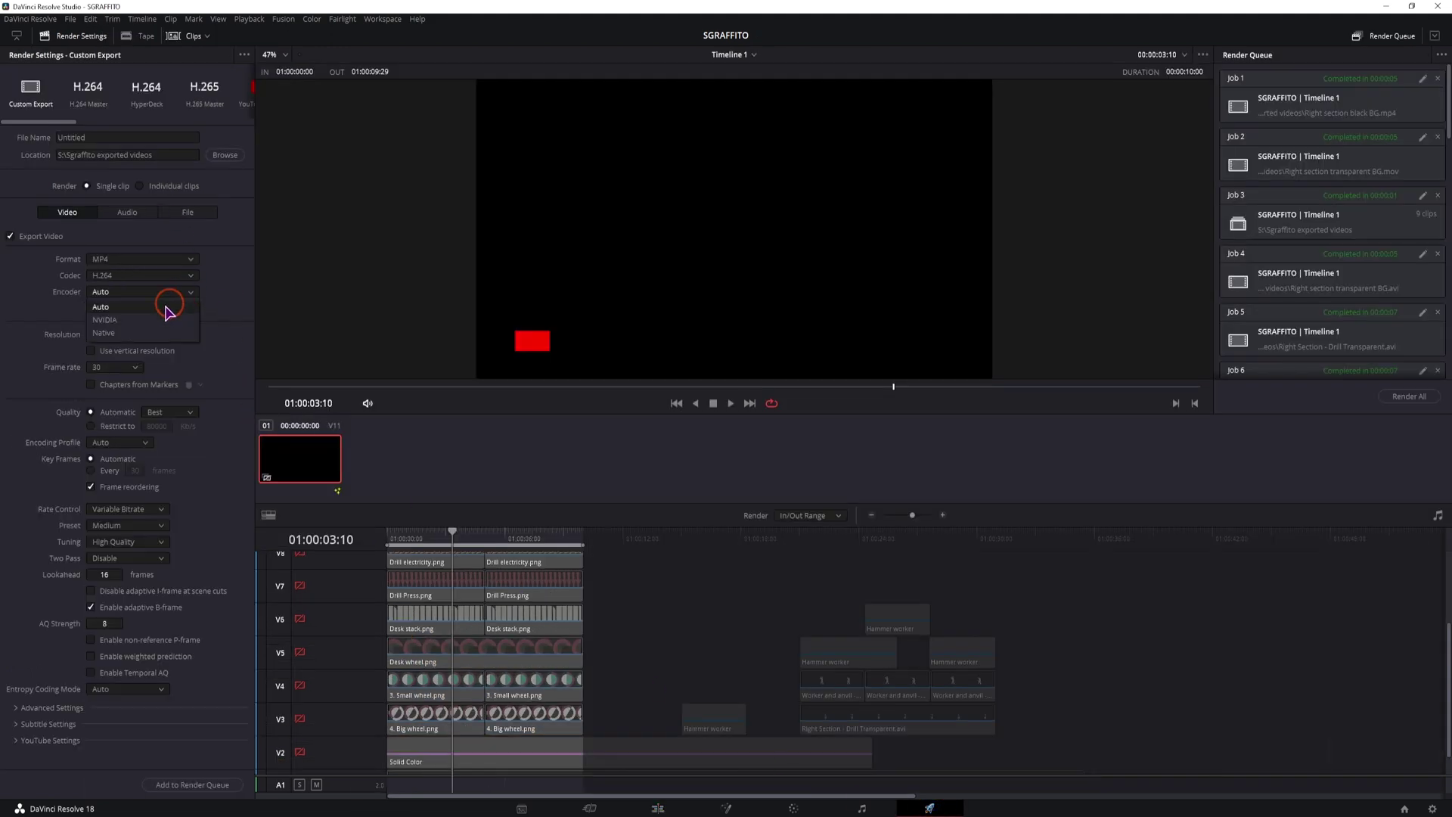
pyautogui.click(152, 323)
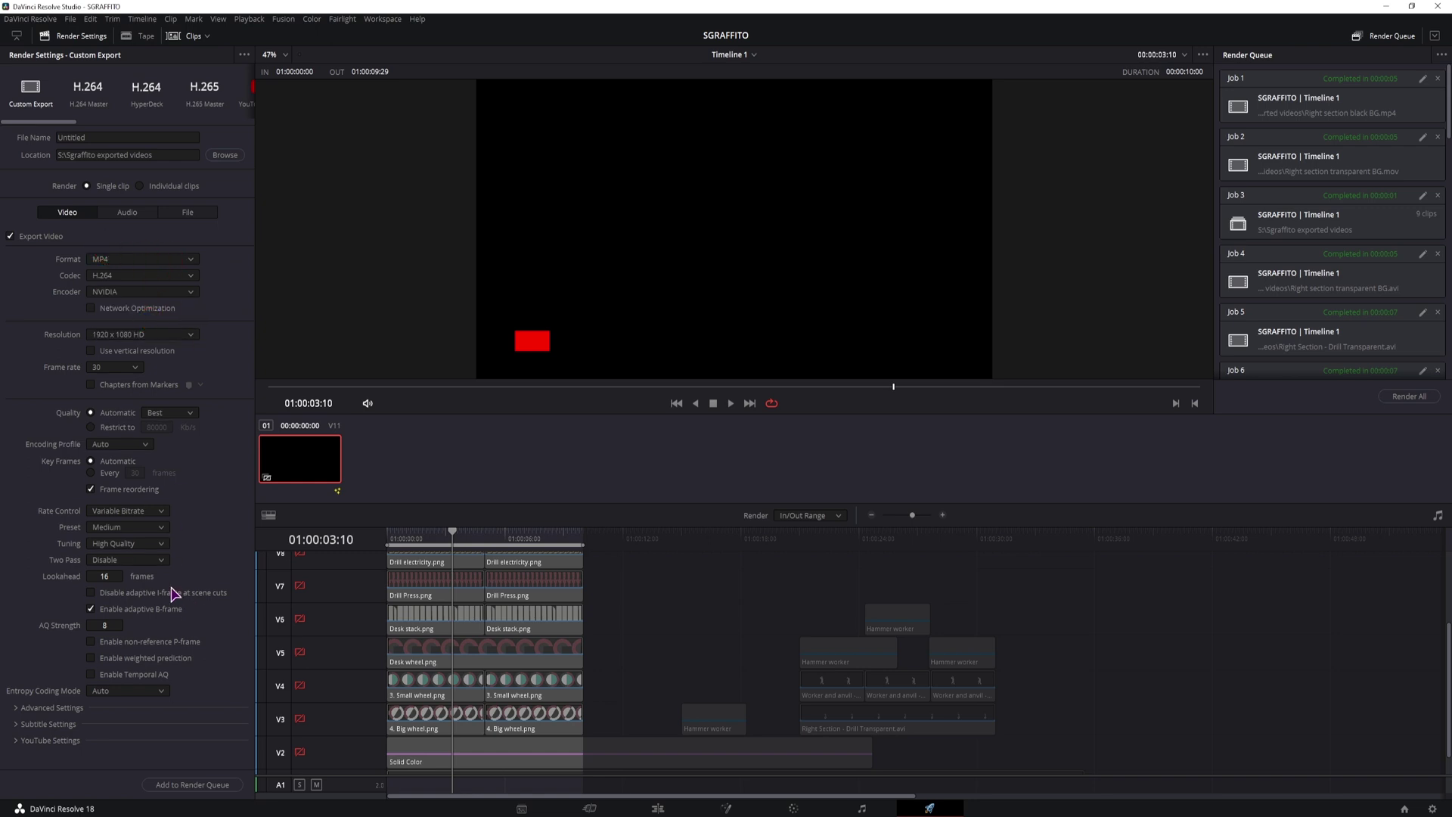
pyautogui.scroll(3, 589, 564)
pyautogui.click(485, 535)
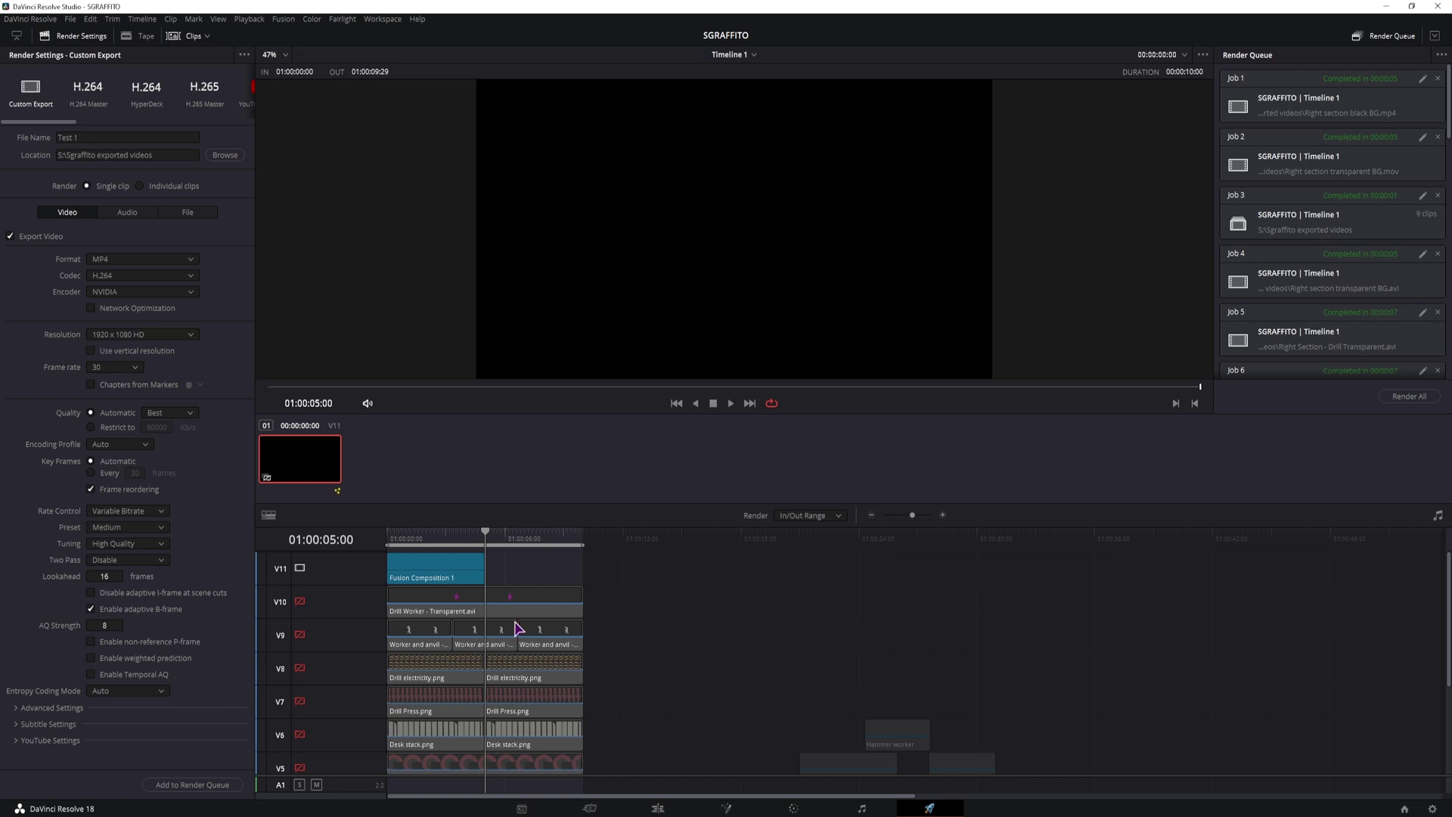
pyautogui.click(486, 542)
pyautogui.press('o')
pyautogui.keyDown('alt'); pyautogui.scroll(13, 522, 589); pyautogui.keyUp('alt')
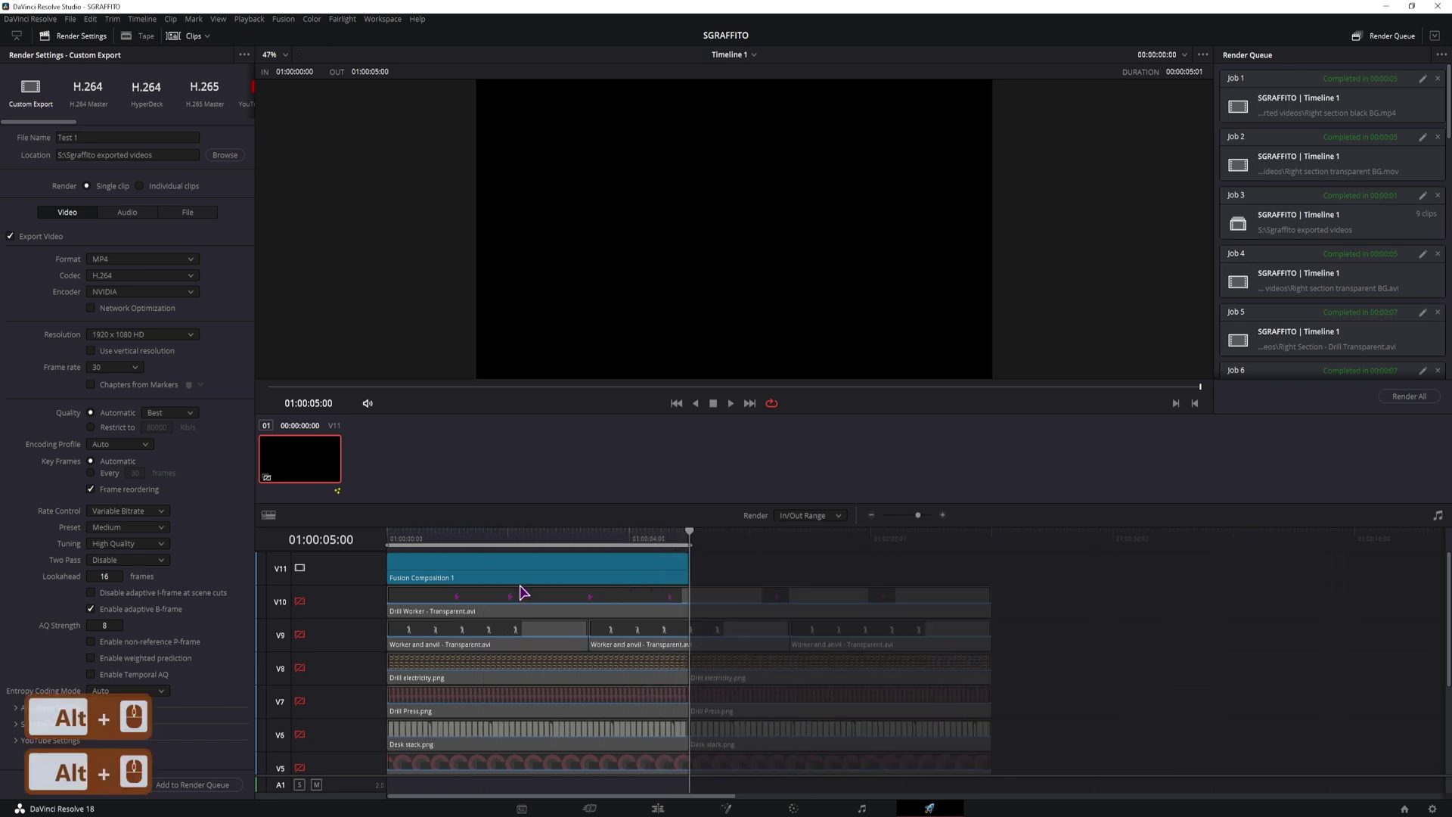
pyautogui.keyDown('alt'); pyautogui.scroll(5, 929, 582); pyautogui.keyUp('alt')
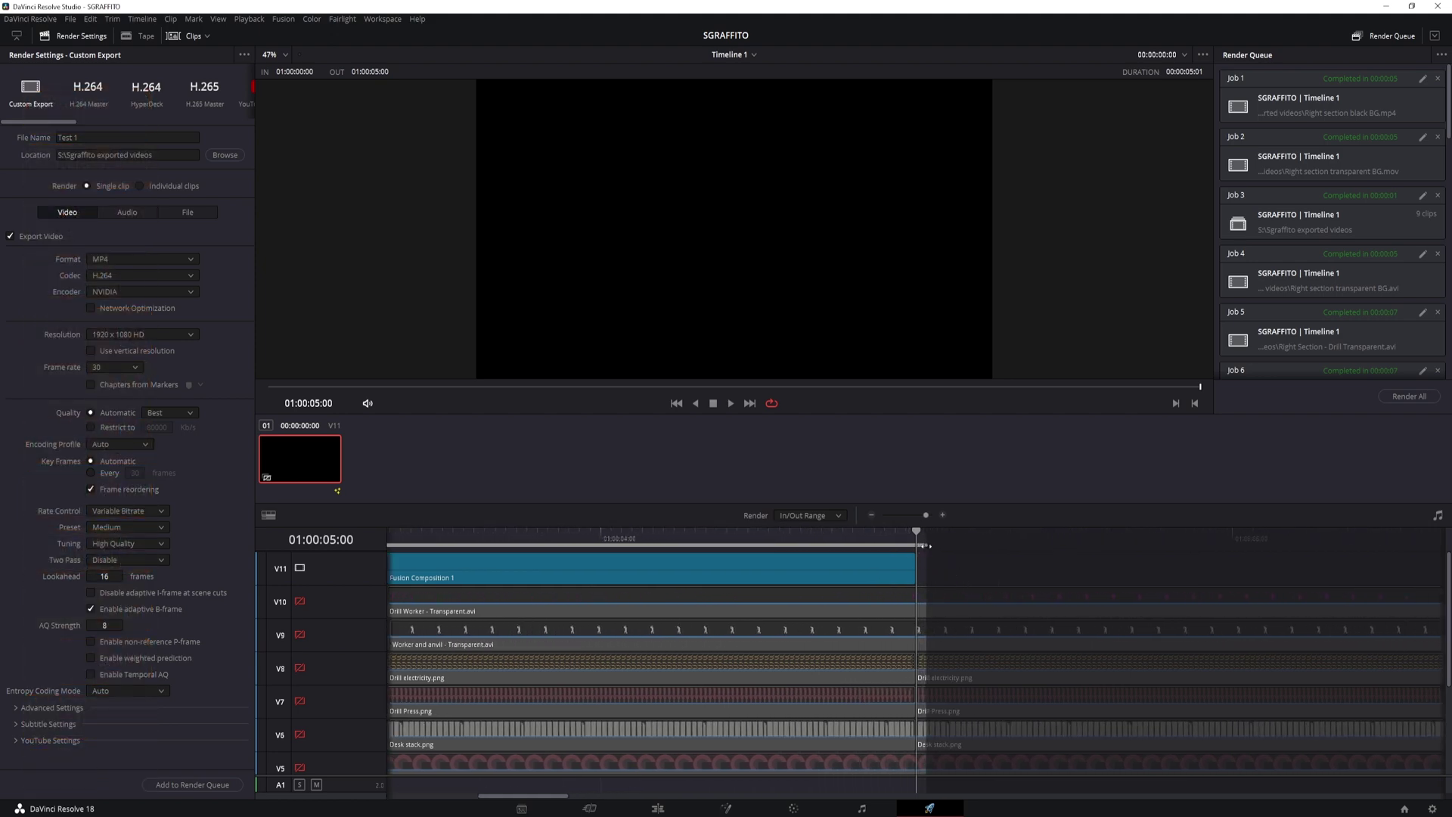
pyautogui.press('Left')
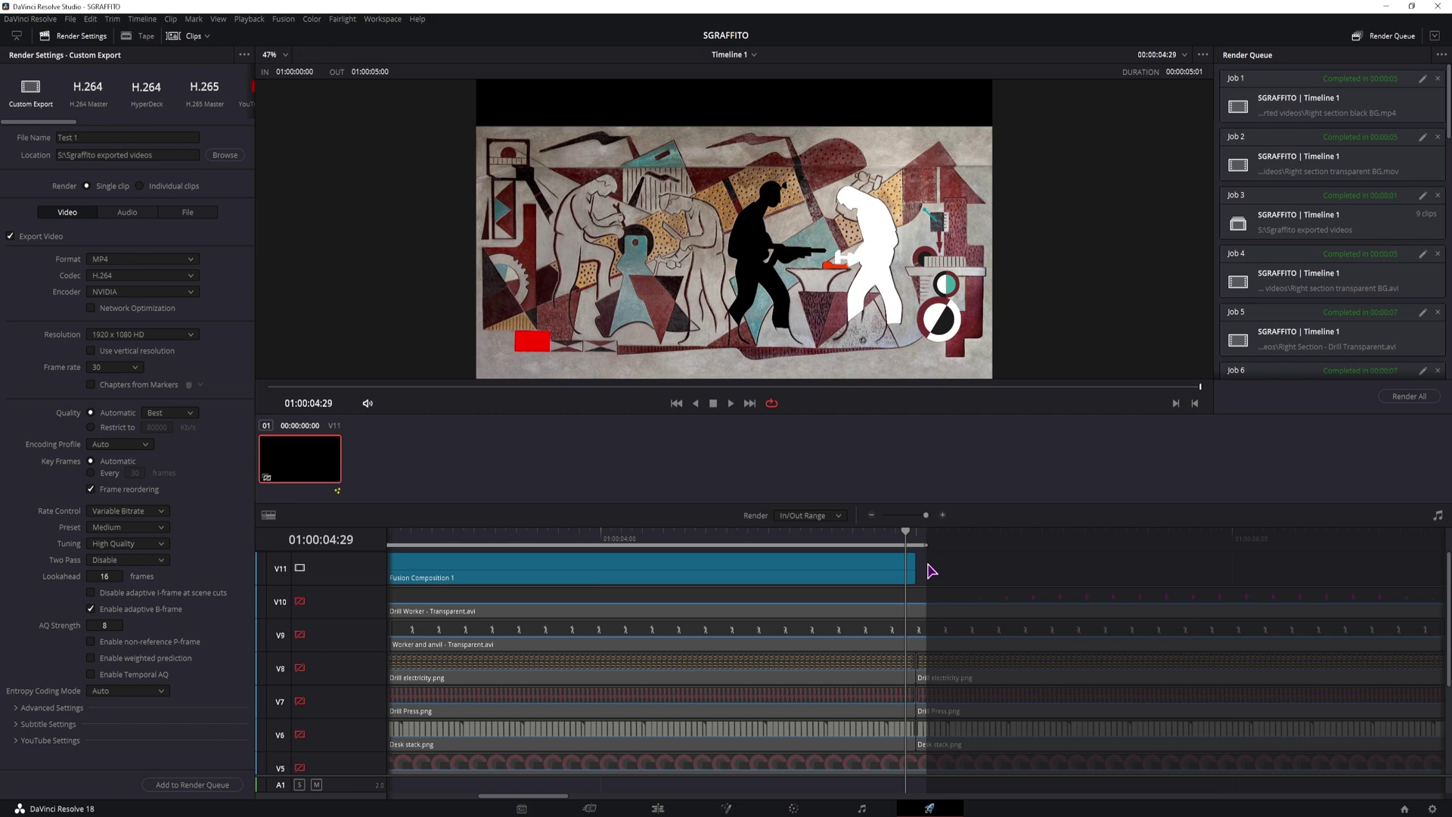
pyautogui.press('o')
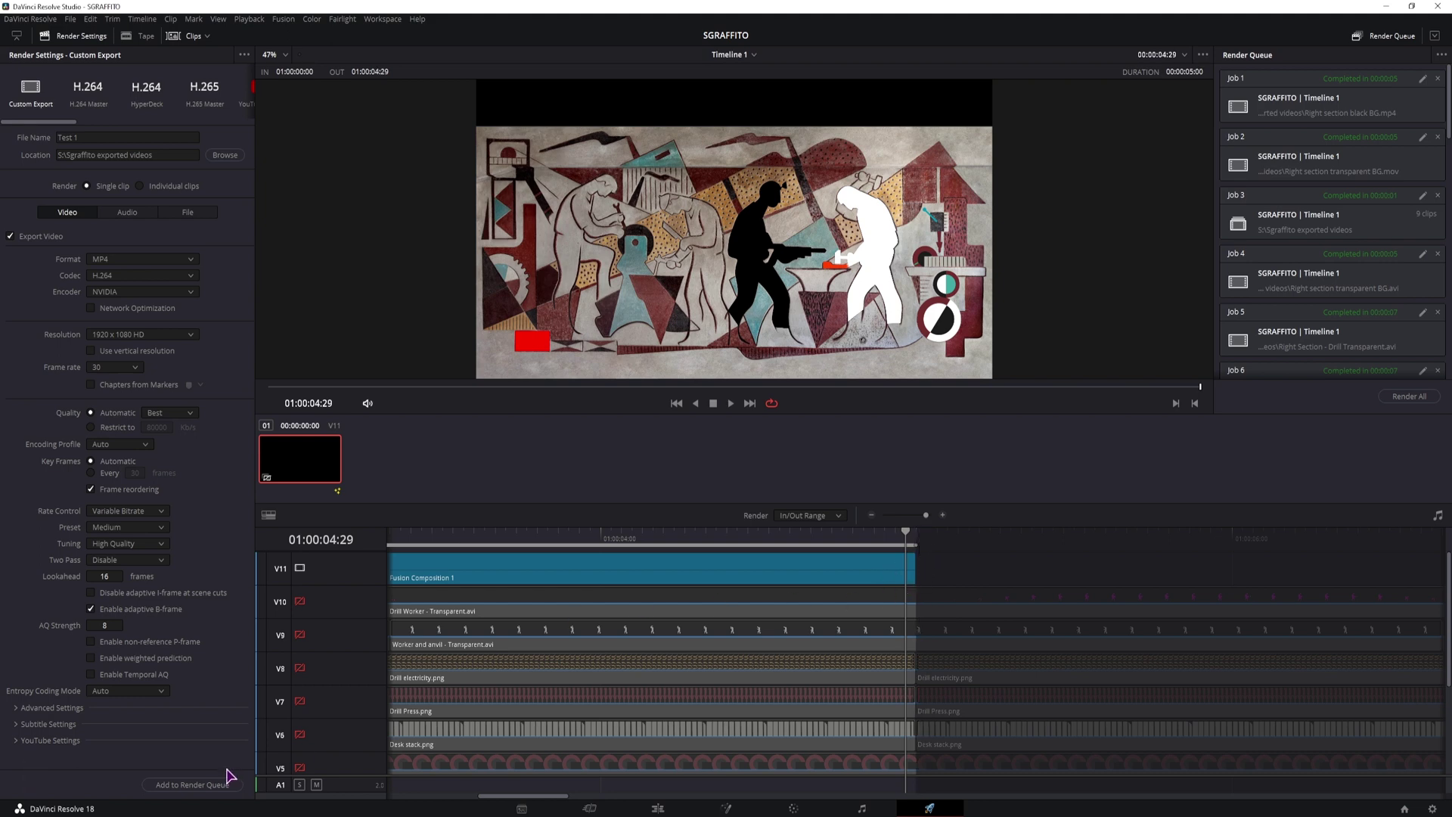
# Queue and render the Test 1 job, then return to the Edit page.
pyautogui.click(195, 784)
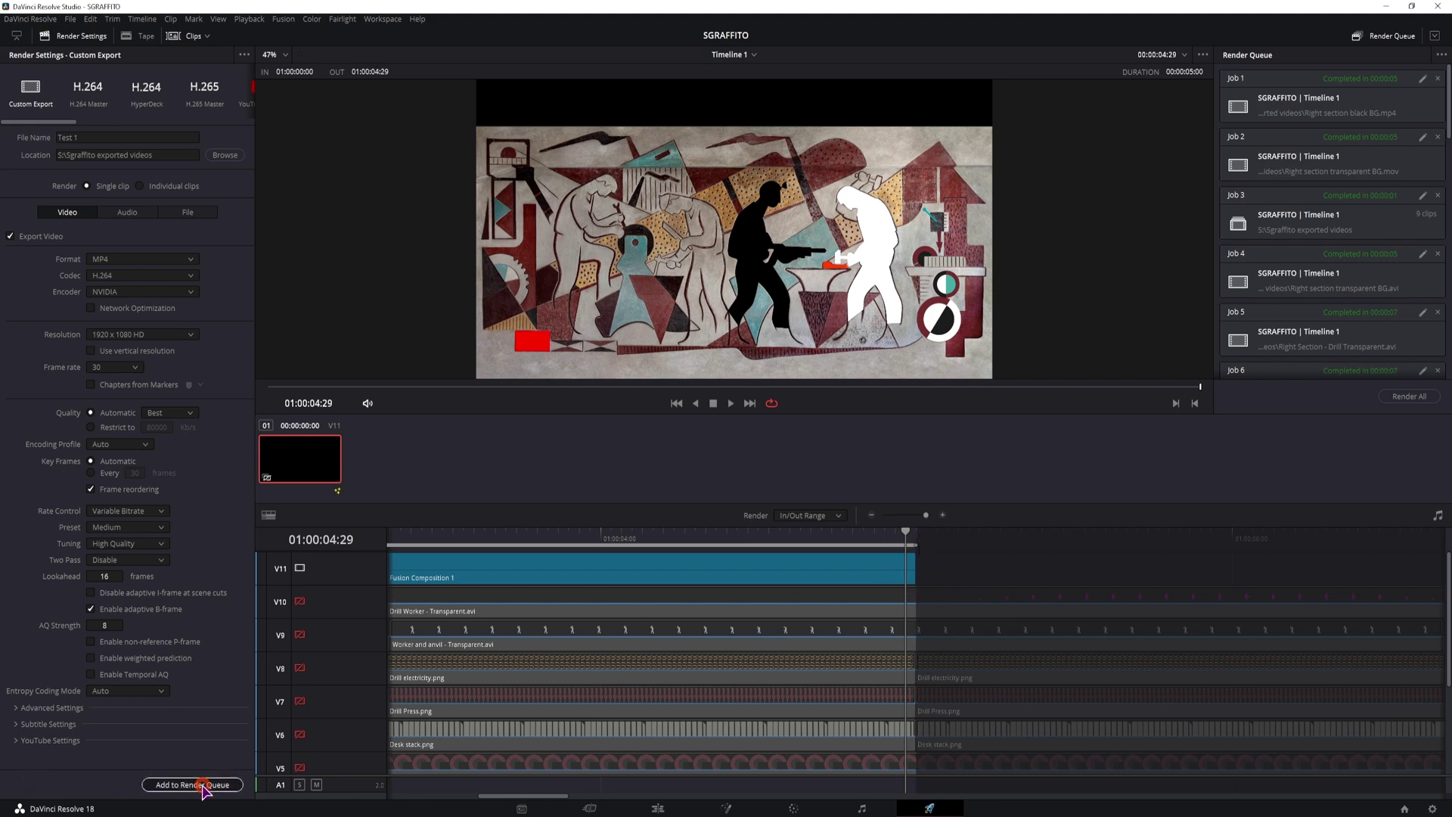
pyautogui.click(1405, 396)
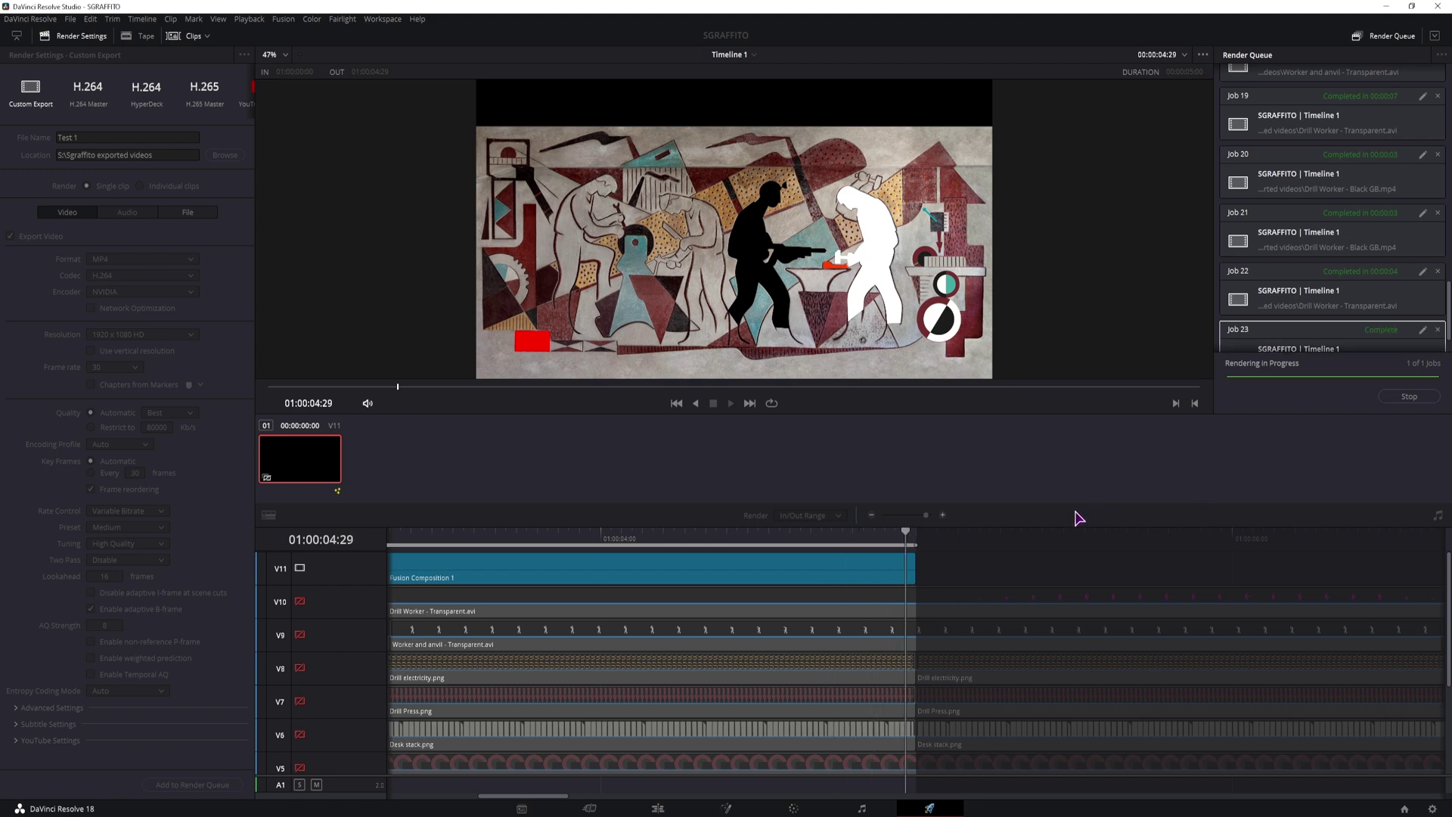
pyautogui.click(659, 808)
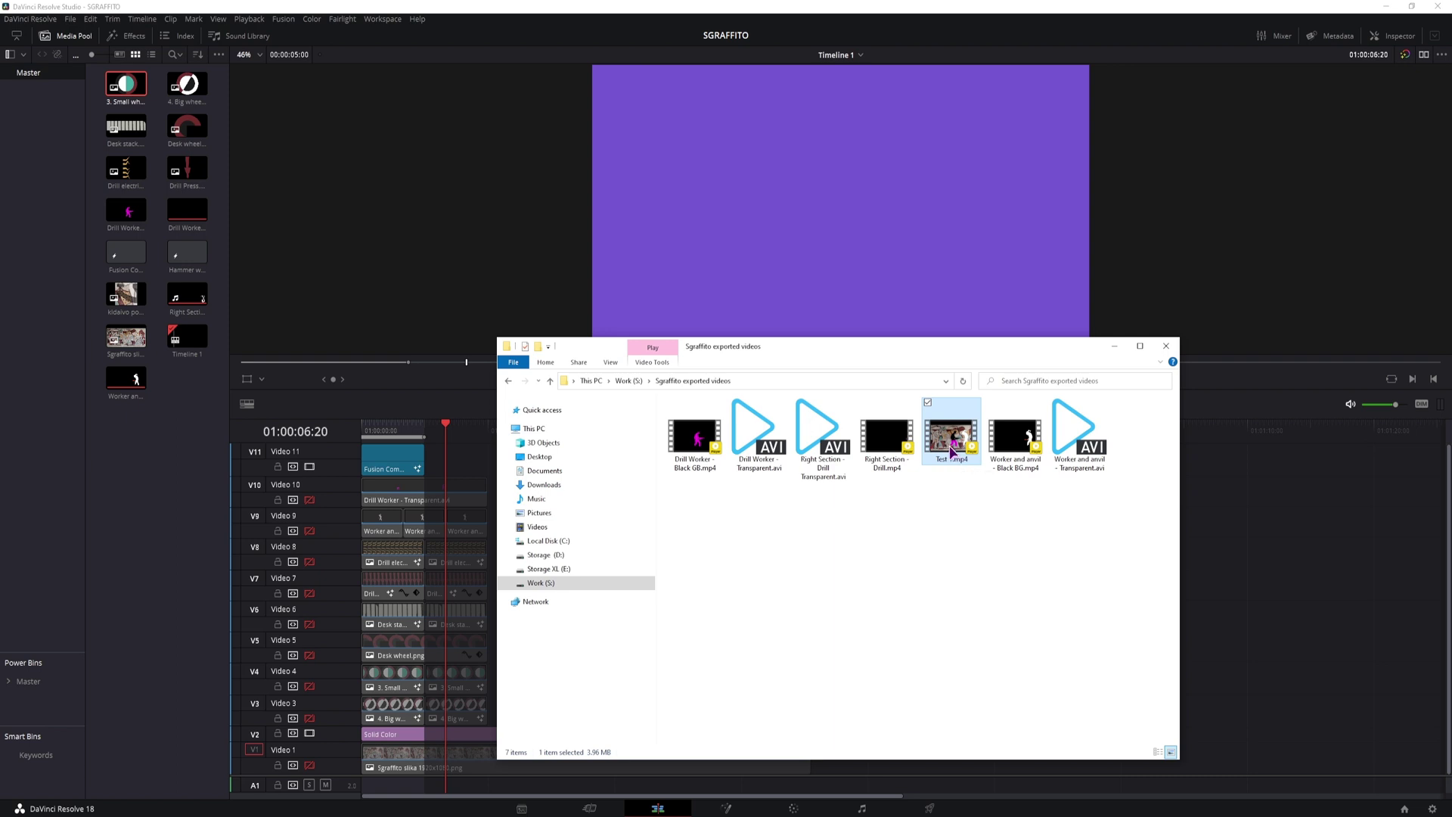
# Import Test 1.mp4 into the Media Pool and place it on Video 11 after the Fusion Composition.
pyautogui.moveTo(951, 451); pyautogui.dragTo(155, 529)
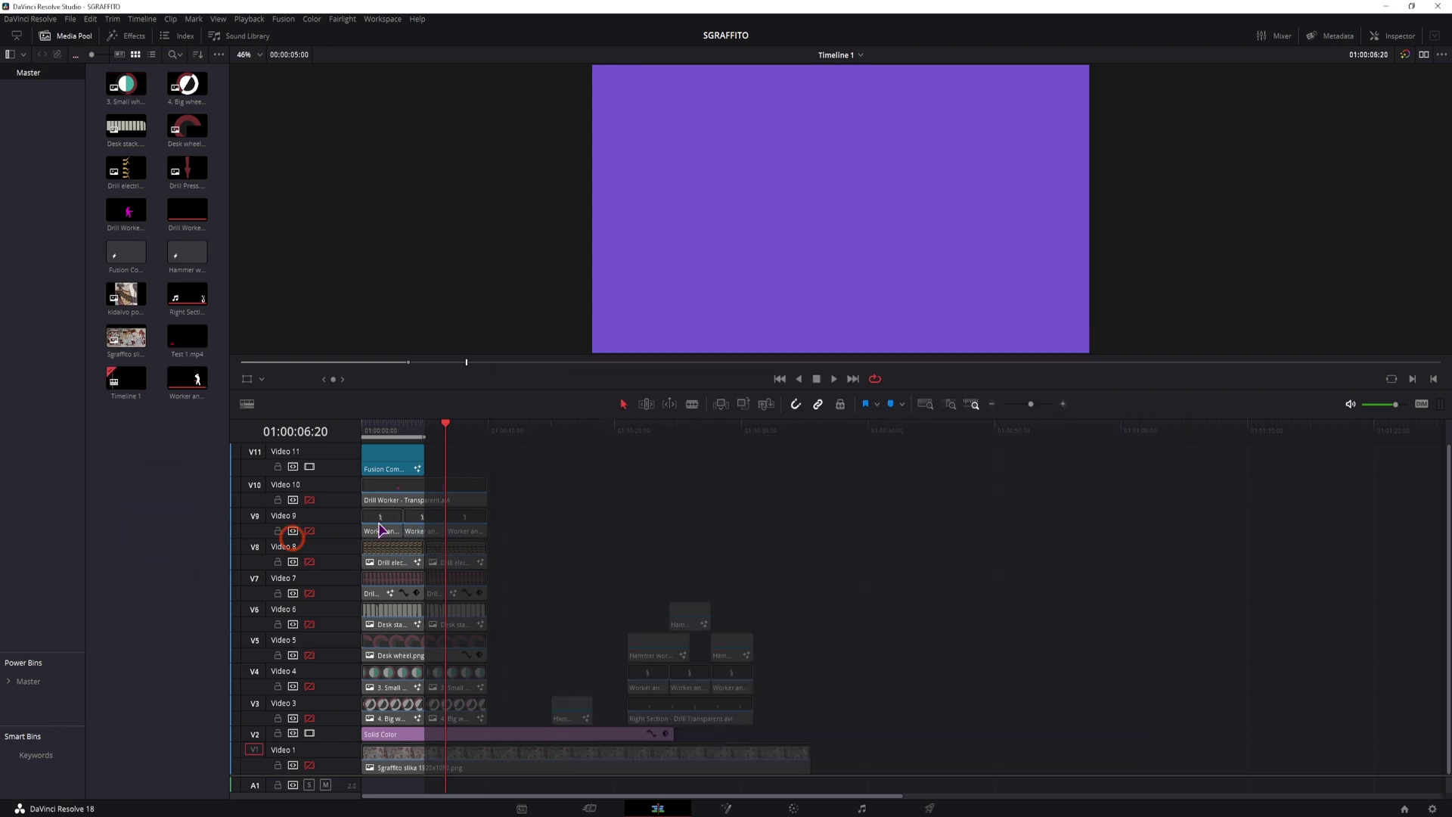
pyautogui.moveTo(380, 530); pyautogui.dragTo(467, 437)
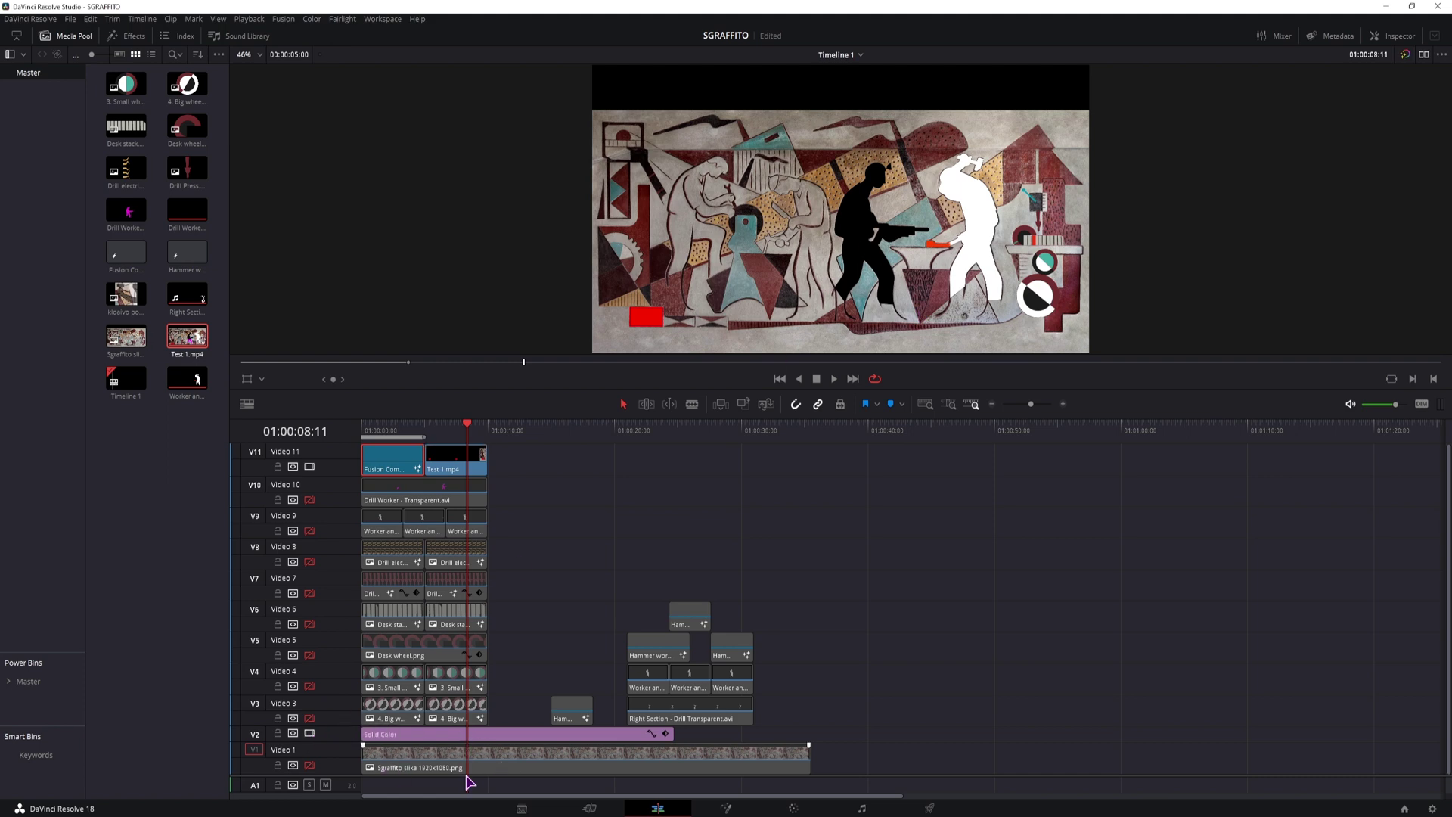
# Move the Test 1.mp4 clip later along Video 11 and play it back.
pyautogui.moveTo(465, 463); pyautogui.dragTo(836, 464)
pyautogui.click(830, 431)
pyautogui.press('space')
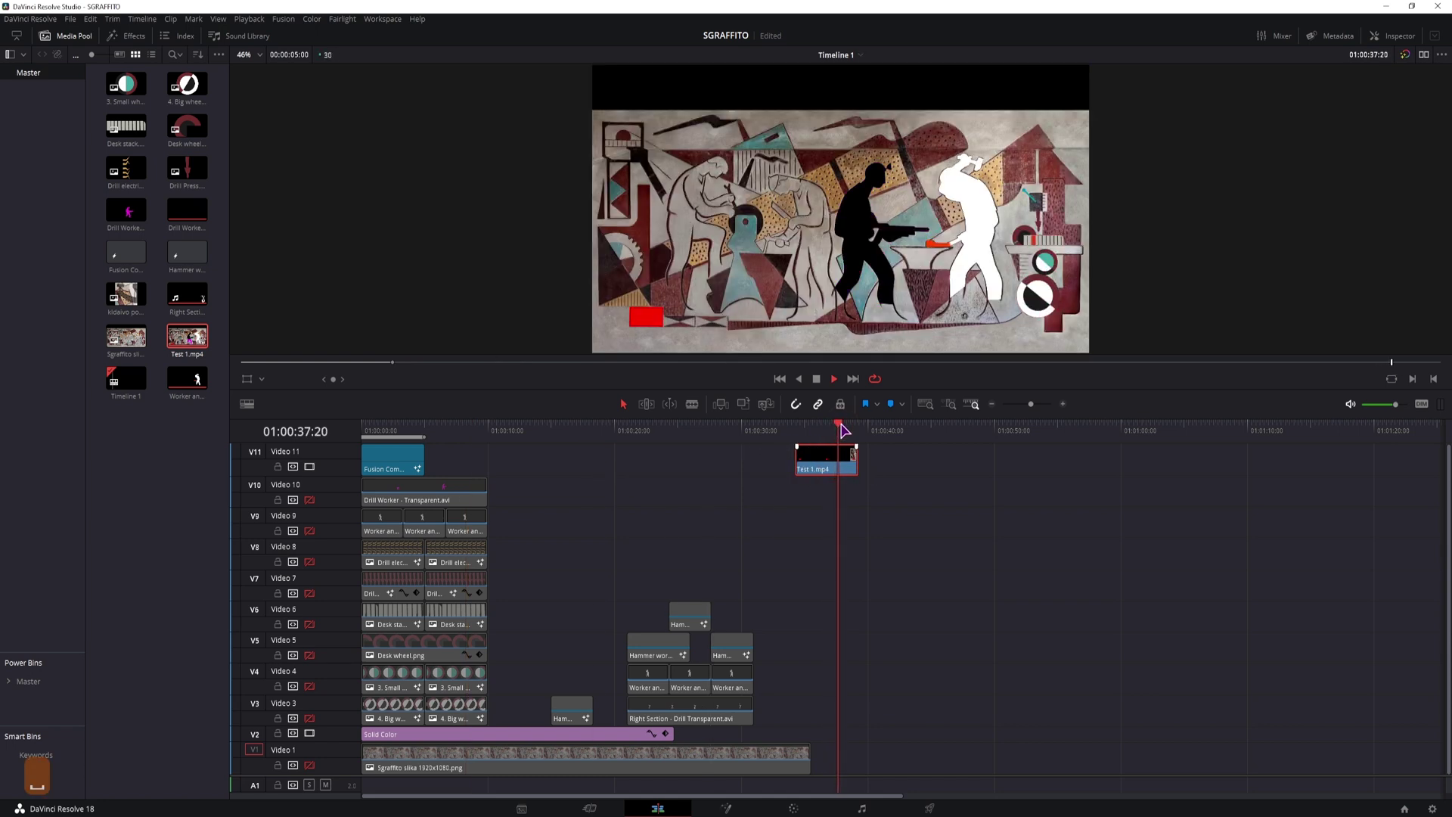
pyautogui.press('space')
pyautogui.press('space')
pyautogui.press('space')
# Disable the Solid Color track V2 and play the red rectangle over black.
pyautogui.click(403, 431)
pyautogui.click(384, 460)
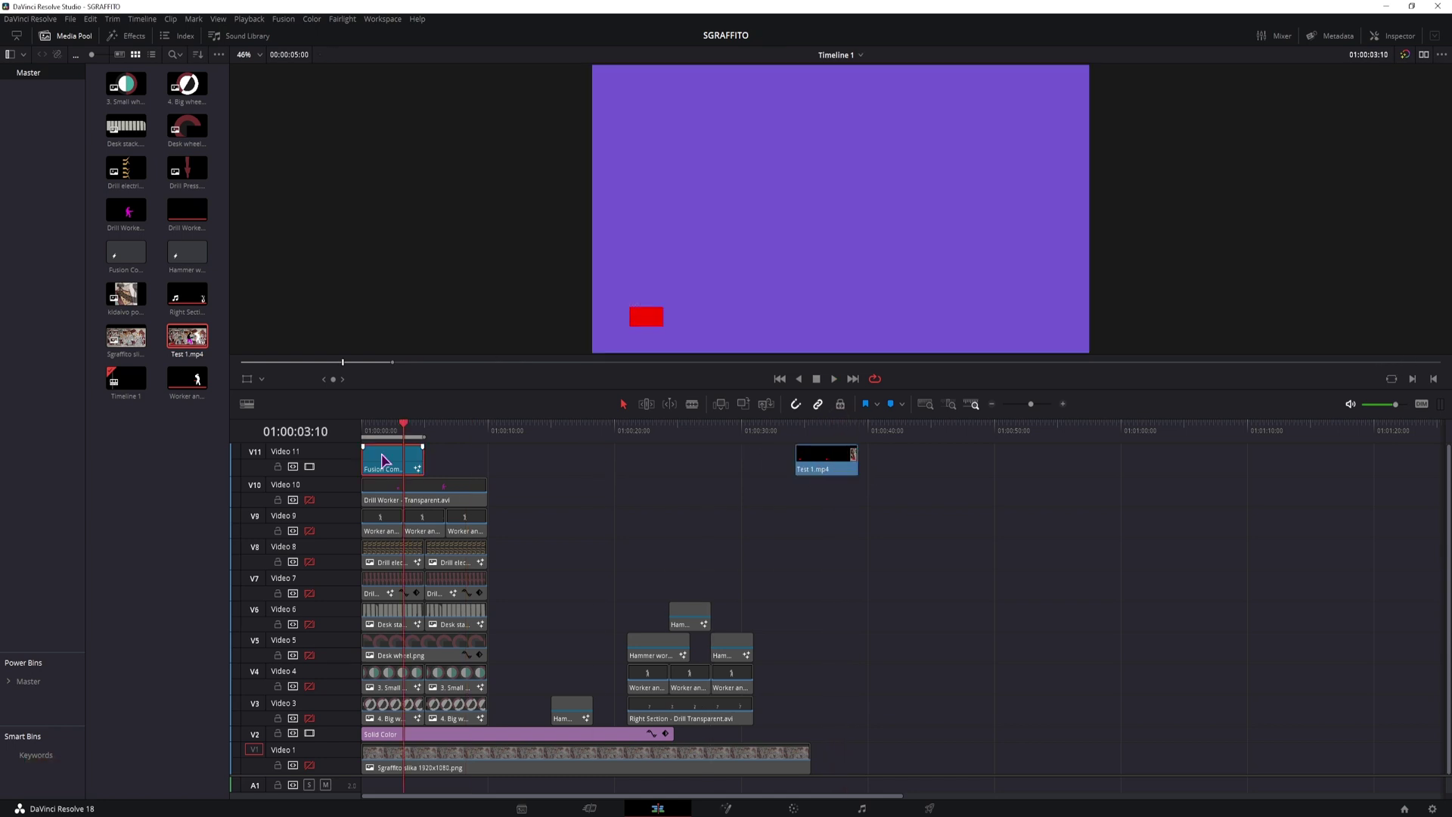
pyautogui.click(310, 734)
pyautogui.press('space')
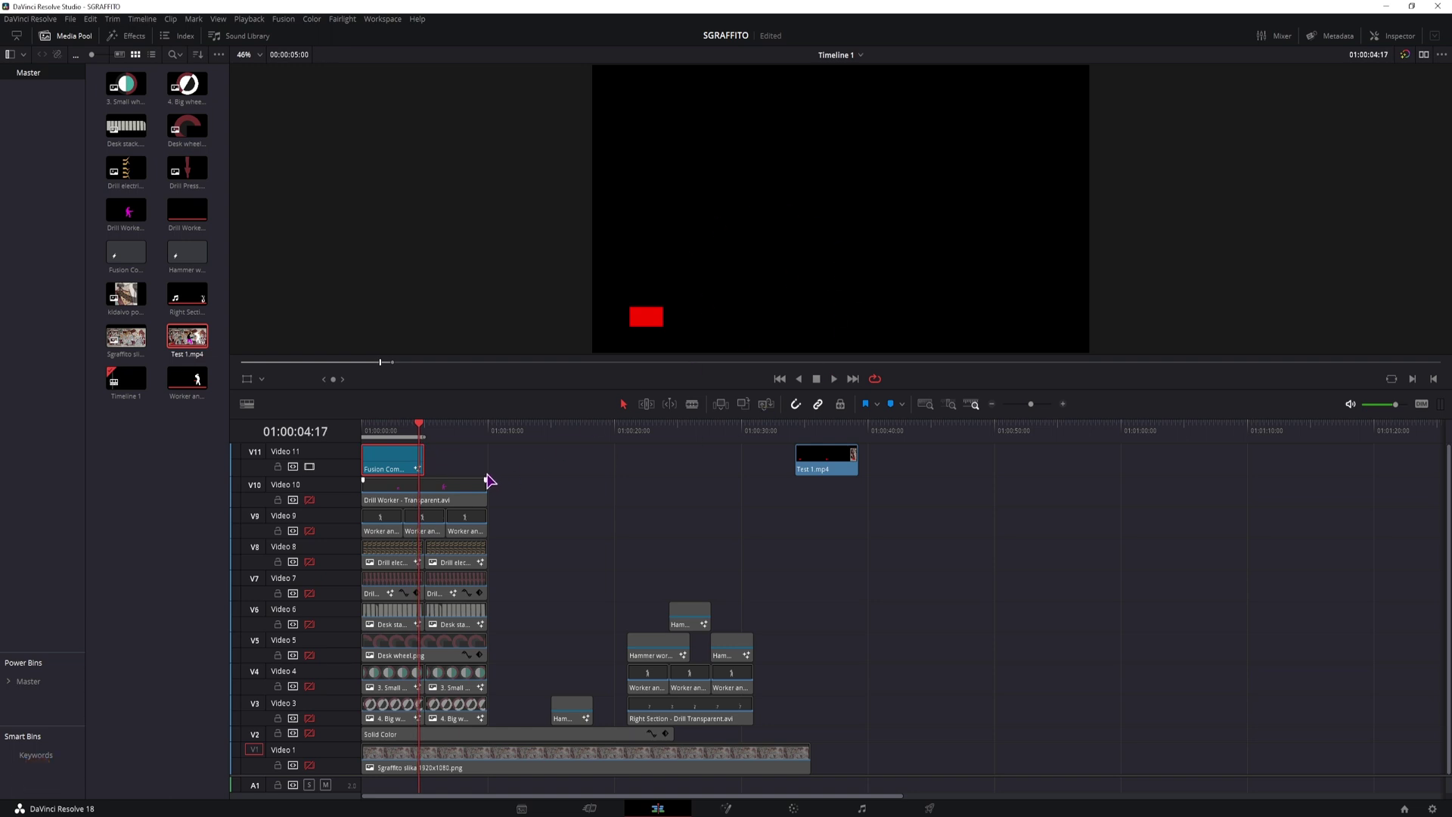
# Set the render to AVI with the Grass Valley codec, export alpha, and name it 'Test transparent'.
pyautogui.click(929, 809)
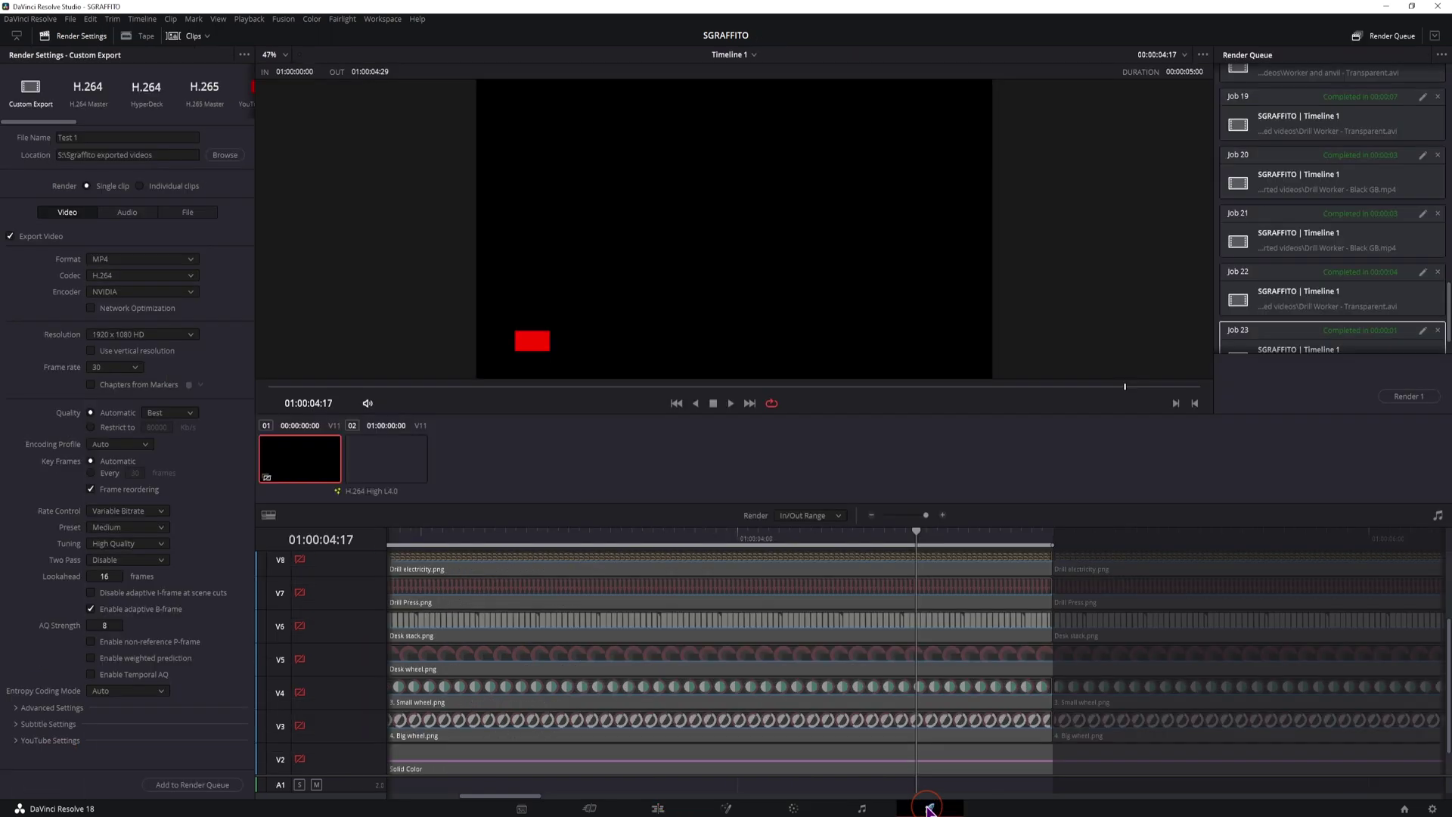
pyautogui.click(110, 260)
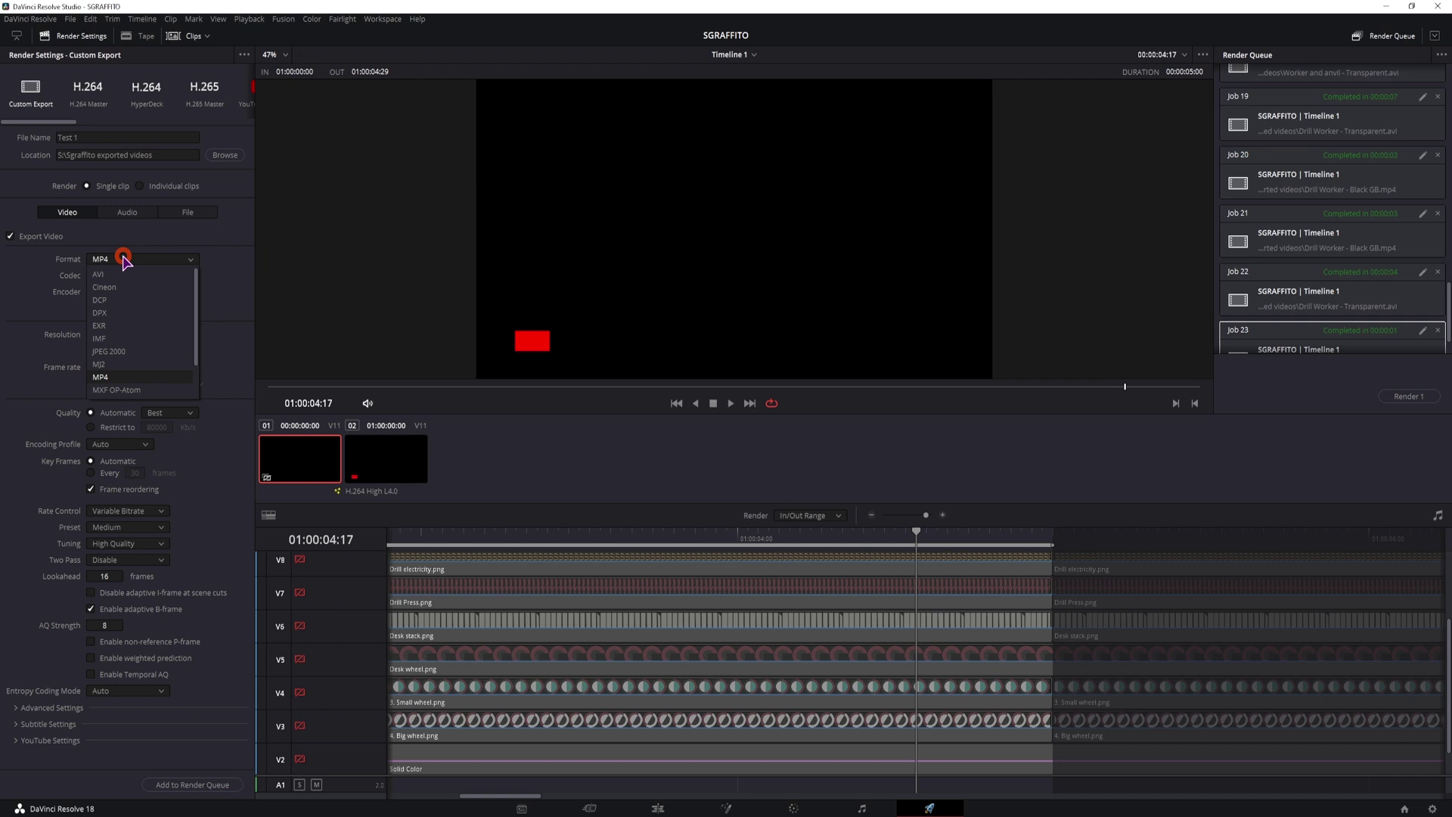
pyautogui.click(112, 277)
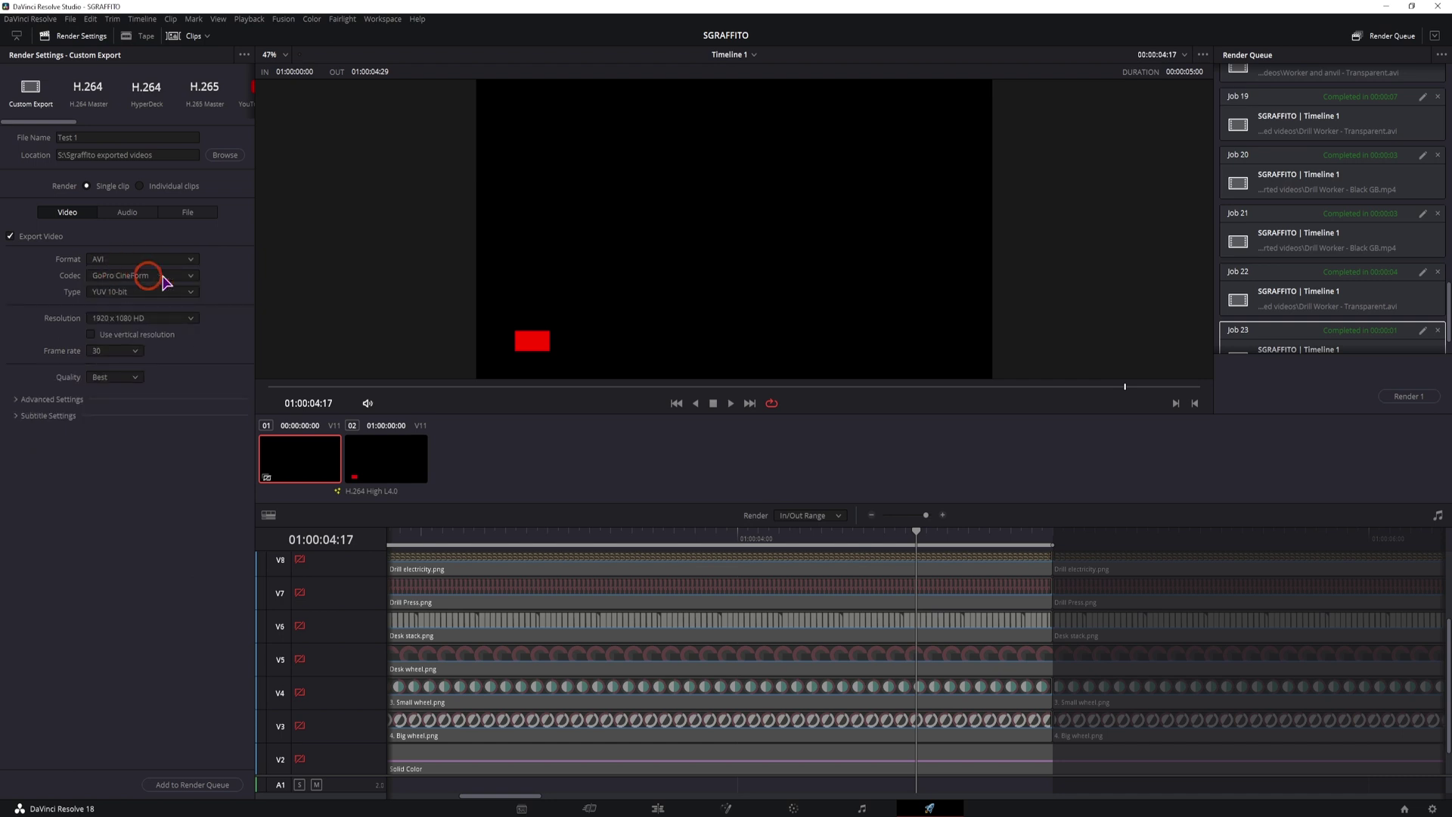
pyautogui.click(123, 276)
pyautogui.click(121, 303)
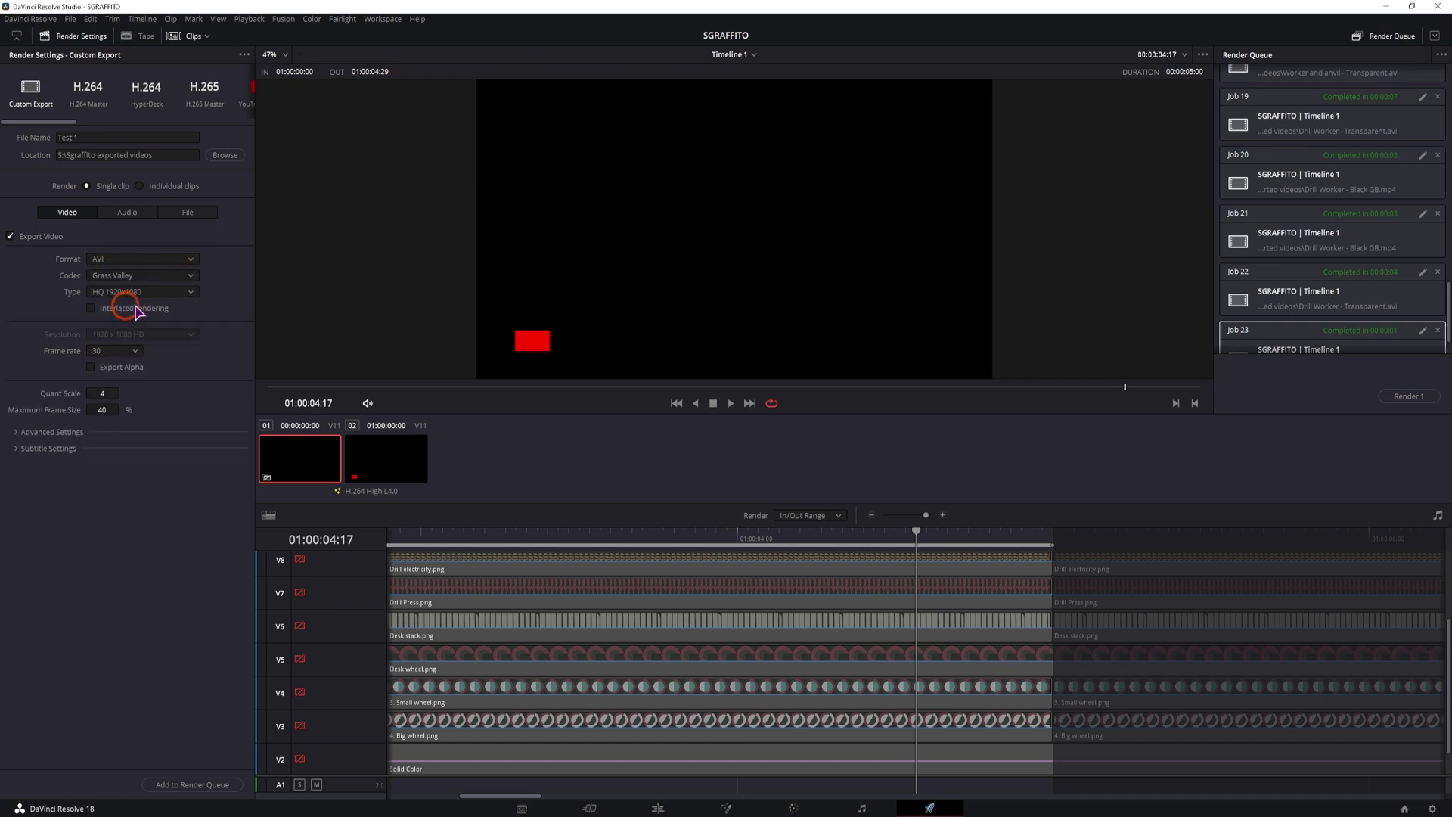
pyautogui.click(90, 367)
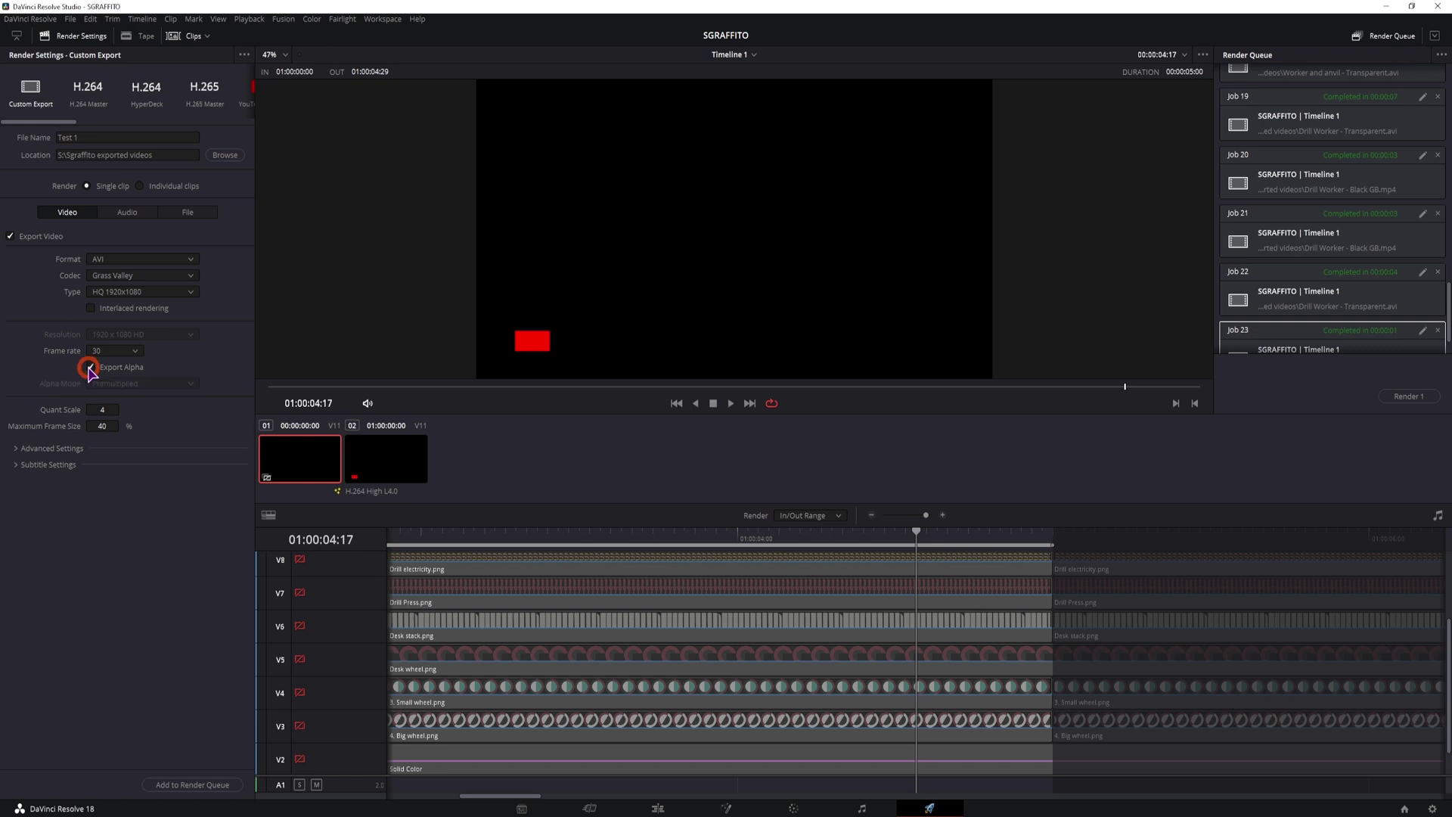
pyautogui.doubleClick(115, 138)
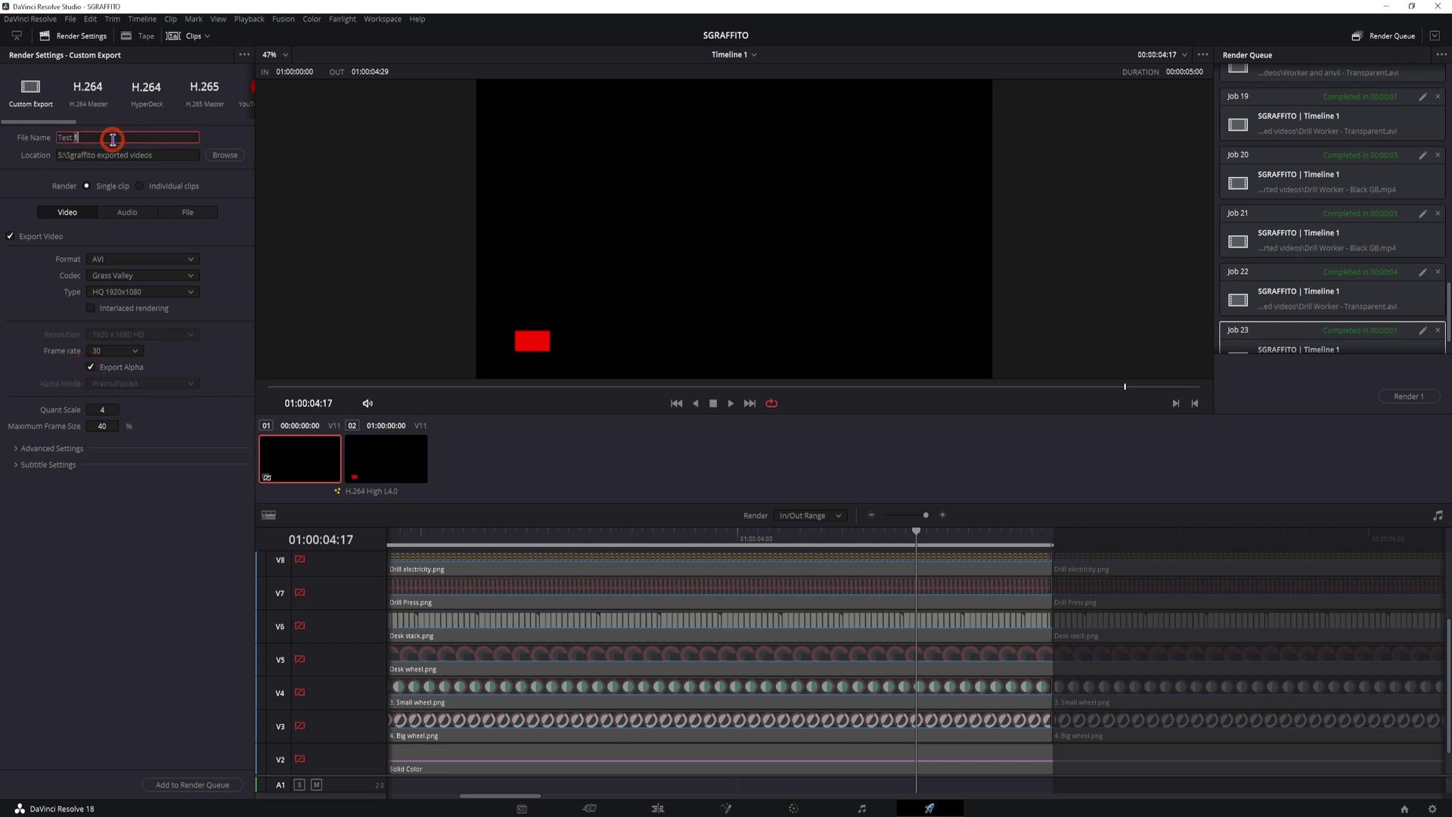
pyautogui.write('transparent')
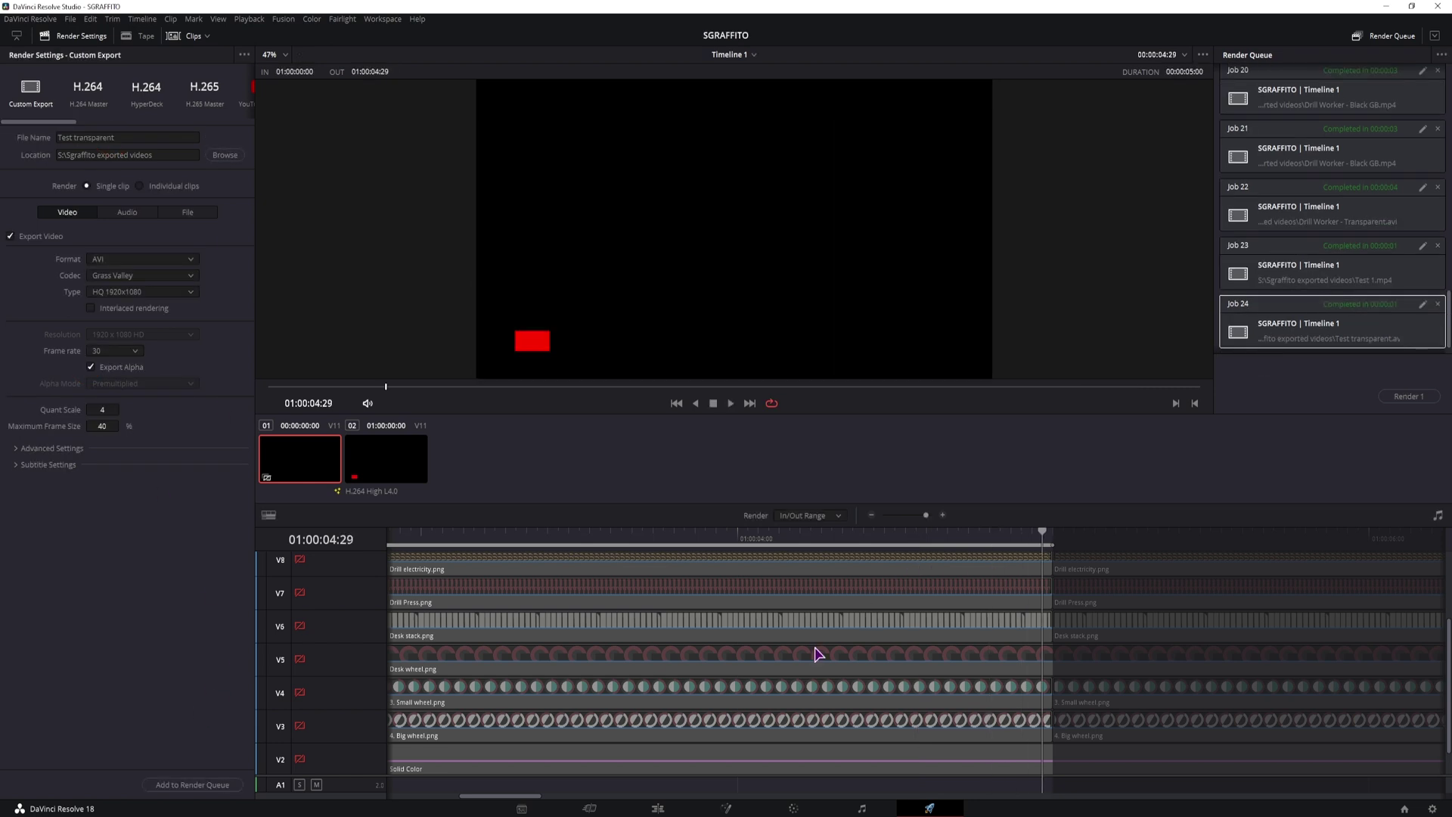
# Import Test transparent.avi and place it on Video 11 at 01:00:06:20.
pyautogui.hotkey('shift', '4')
pyautogui.click(447, 429)
pyautogui.hotkey('alt', 'Tab')
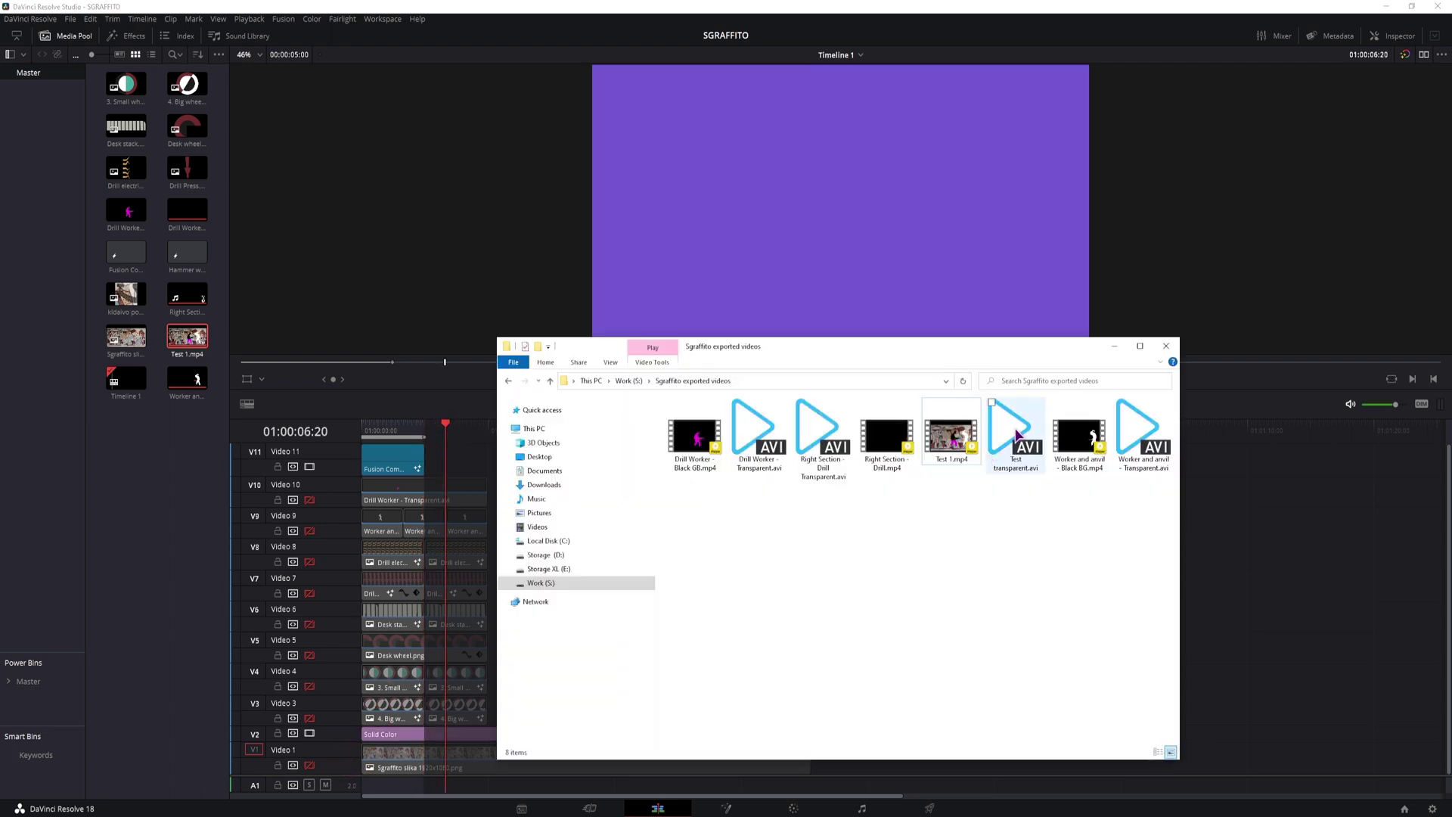
pyautogui.moveTo(1010, 437); pyautogui.dragTo(162, 502)
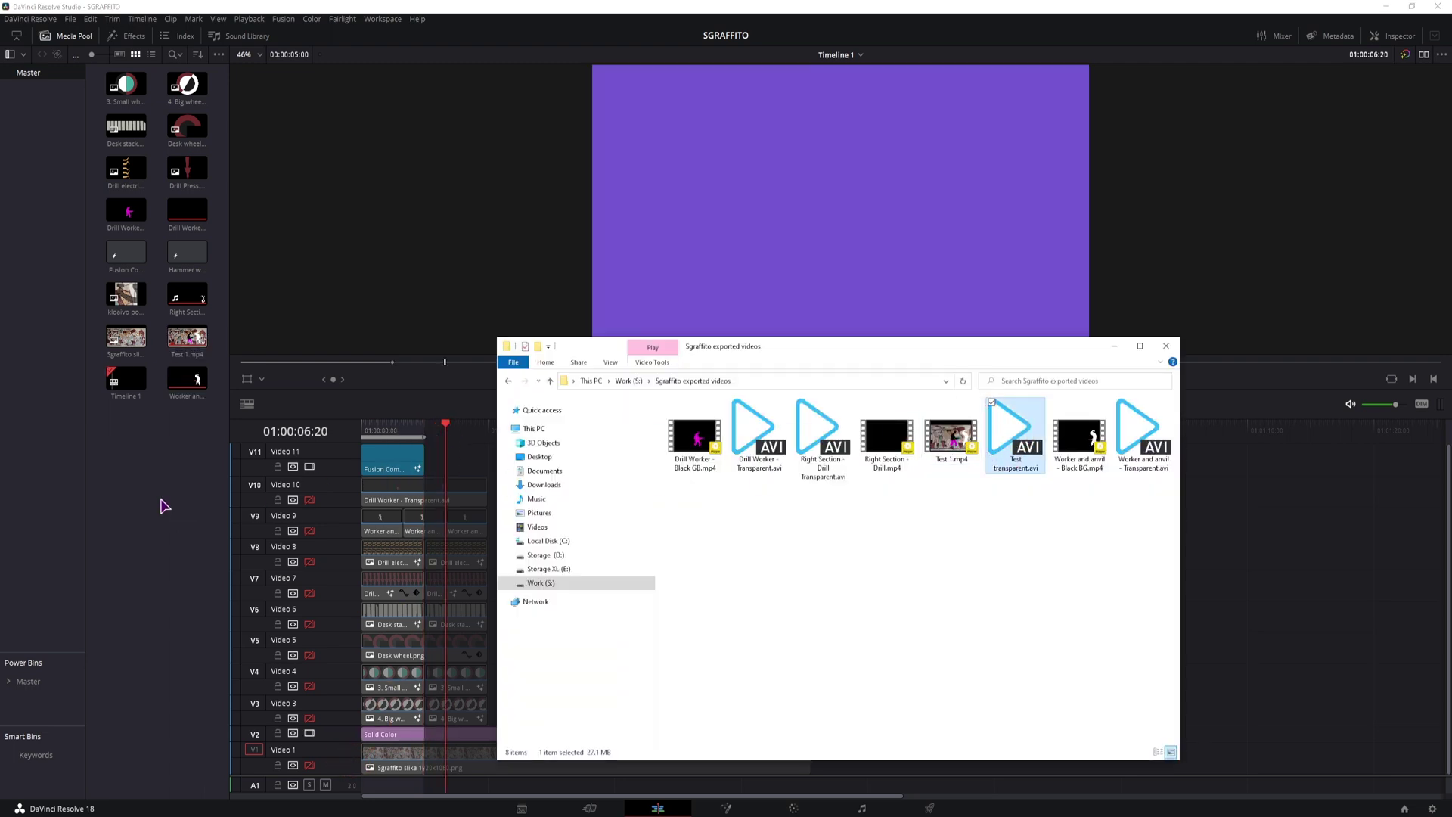
pyautogui.moveTo(125, 376); pyautogui.dragTo(446, 467)
# Play and scrub across Test transparent.avi to check the overlay.
pyautogui.press('space')
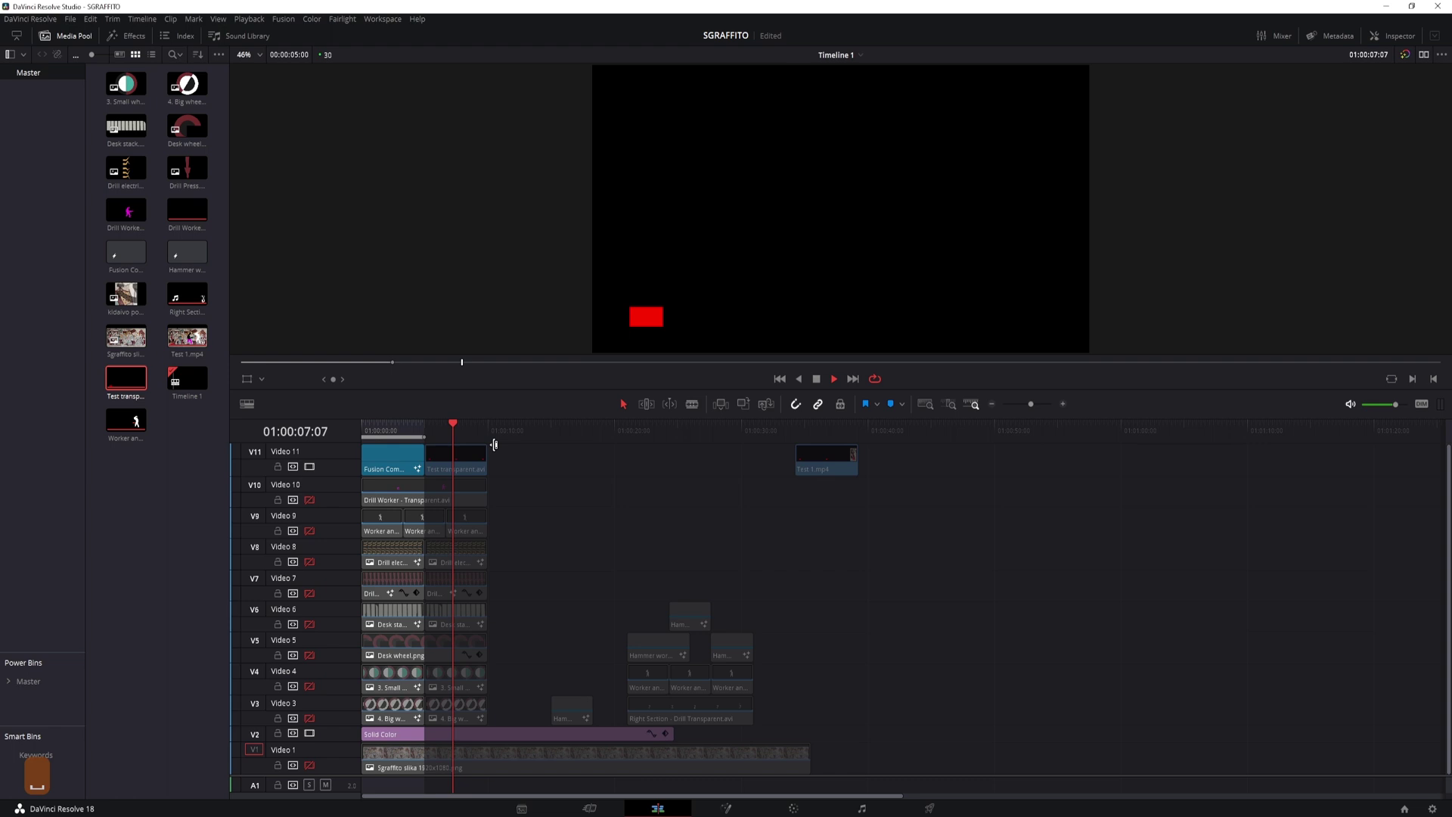
pyautogui.press('space')
pyautogui.press('space')
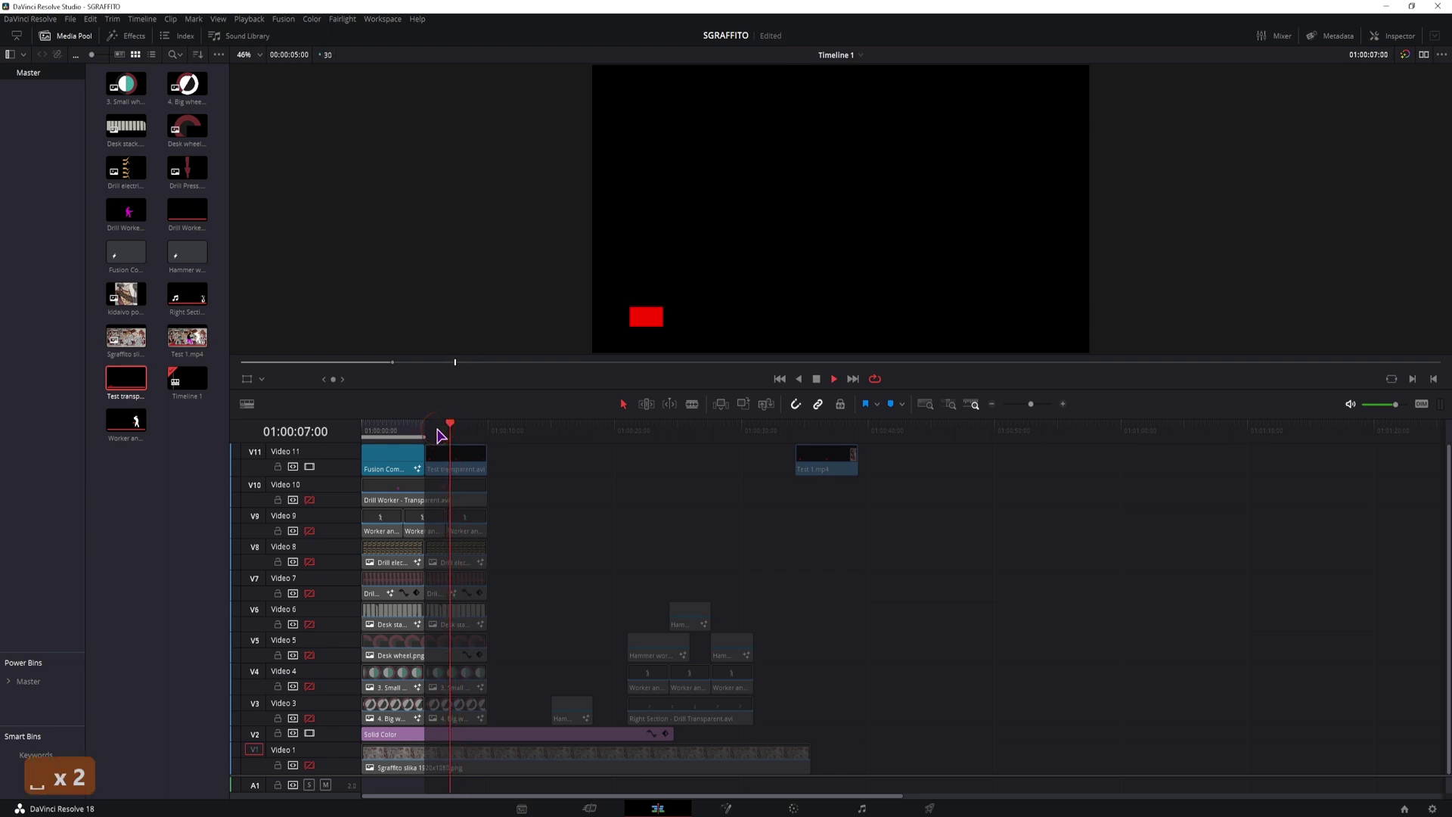
pyautogui.moveTo(439, 433); pyautogui.dragTo(463, 434)
pyautogui.press('space')
pyautogui.press('space')
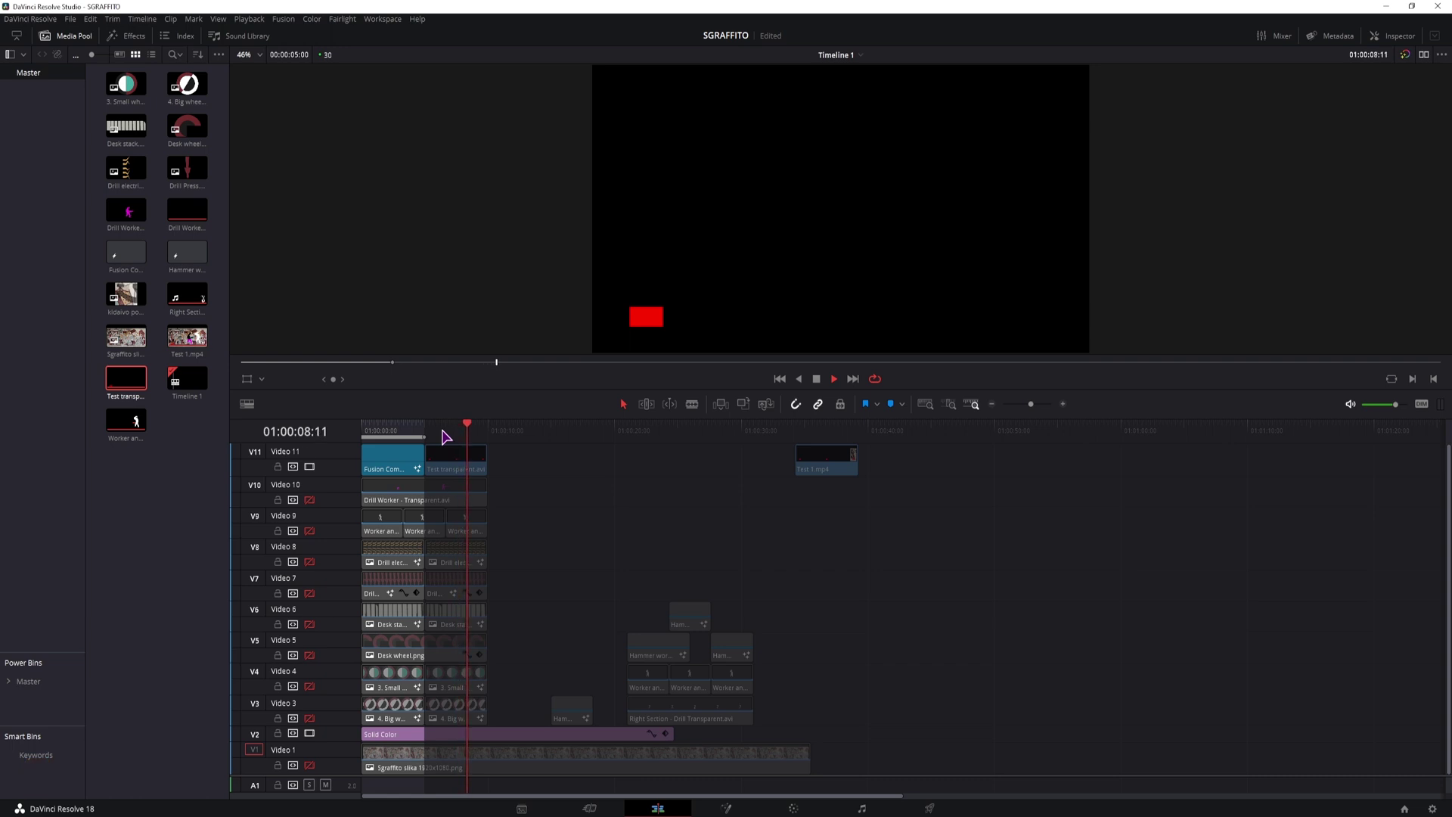
pyautogui.press('space')
# Delete Test transparent.avi from V11 and turn off the Solid Color track V2.
pyautogui.click(456, 458)
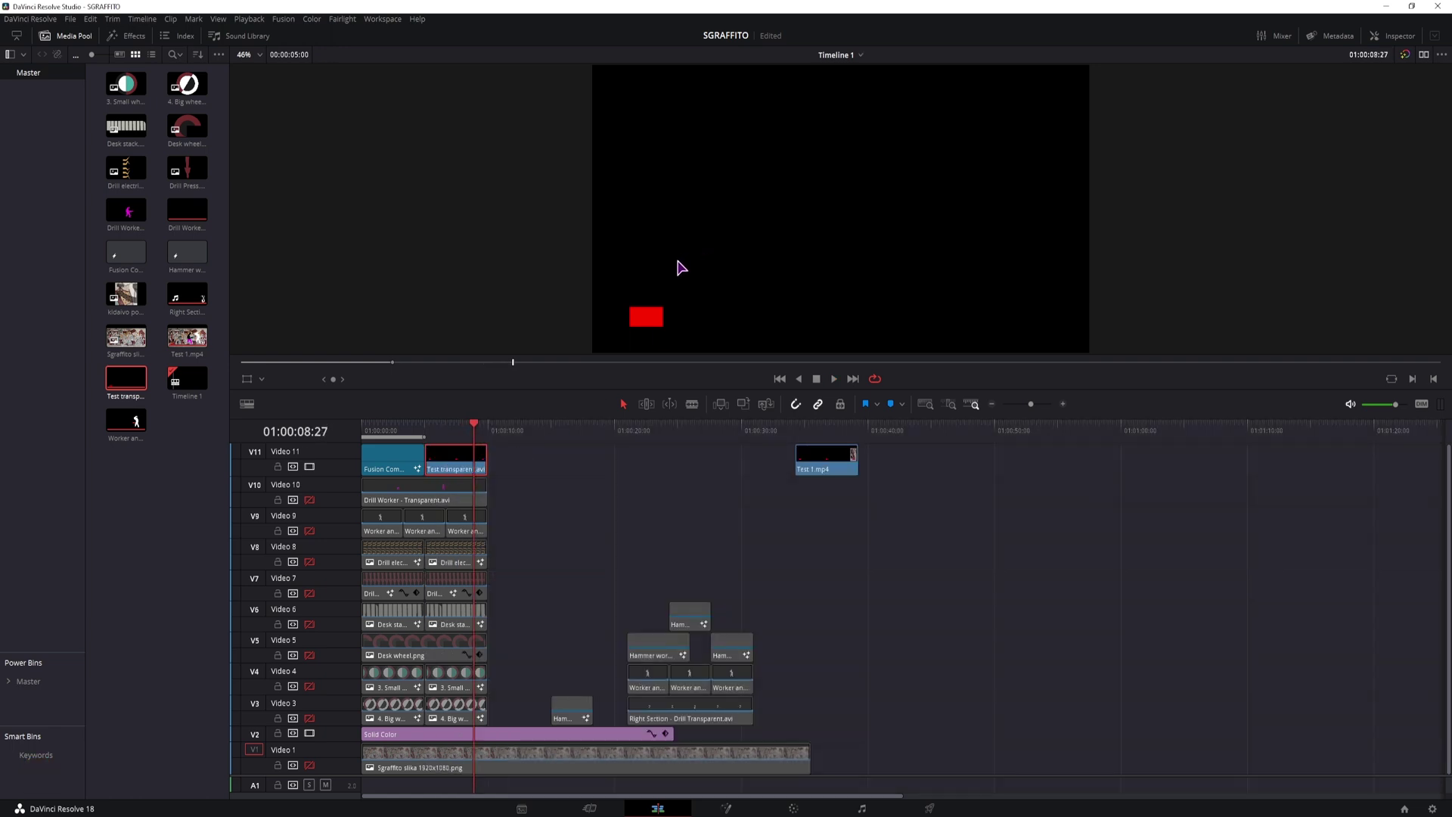
pyautogui.press('BackSpace')
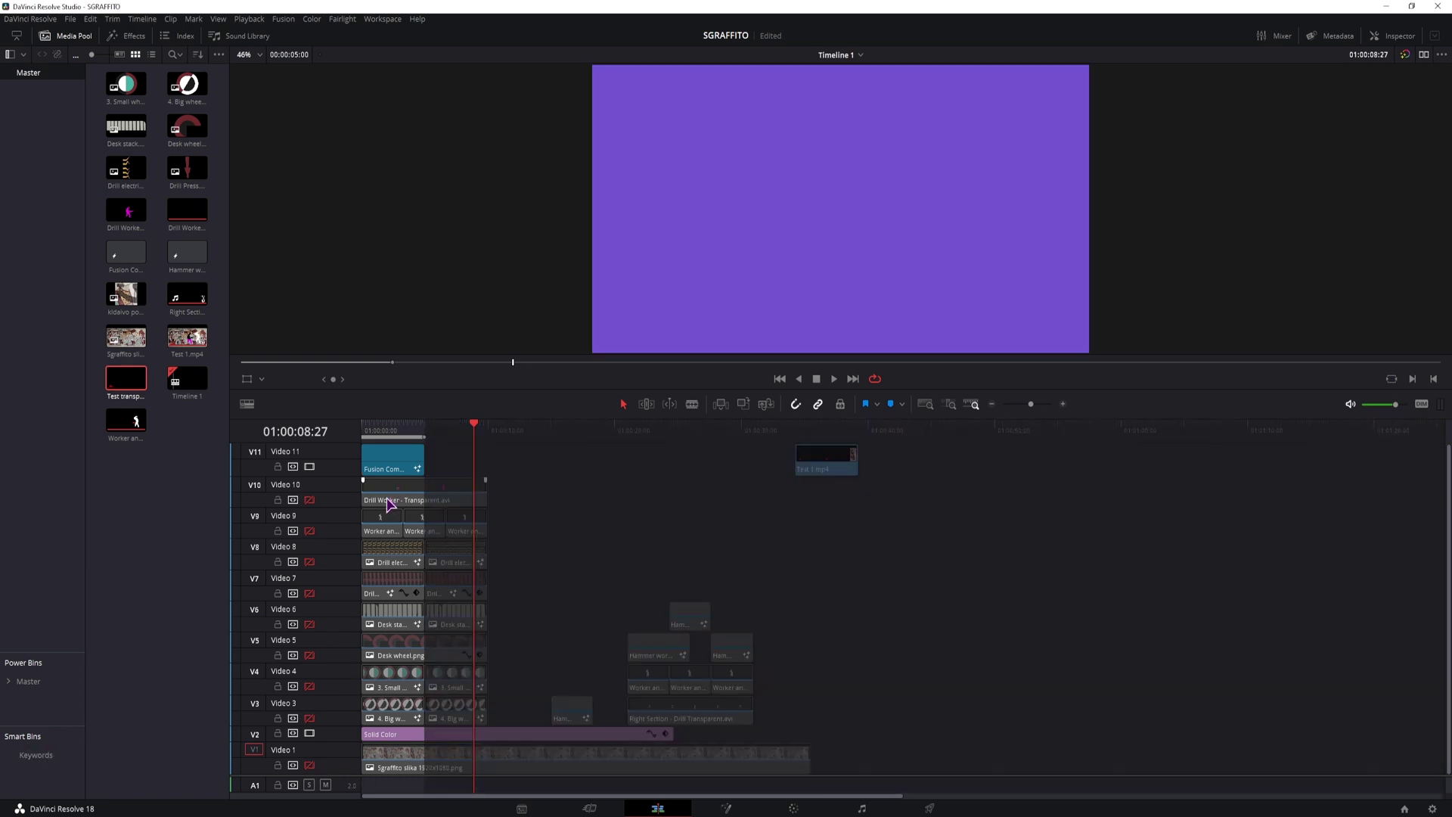
pyautogui.click(310, 733)
# In the Fusion node graph, reconnect Transform1's output from Merge1 directly to MediaOut1.
pyautogui.click(726, 808)
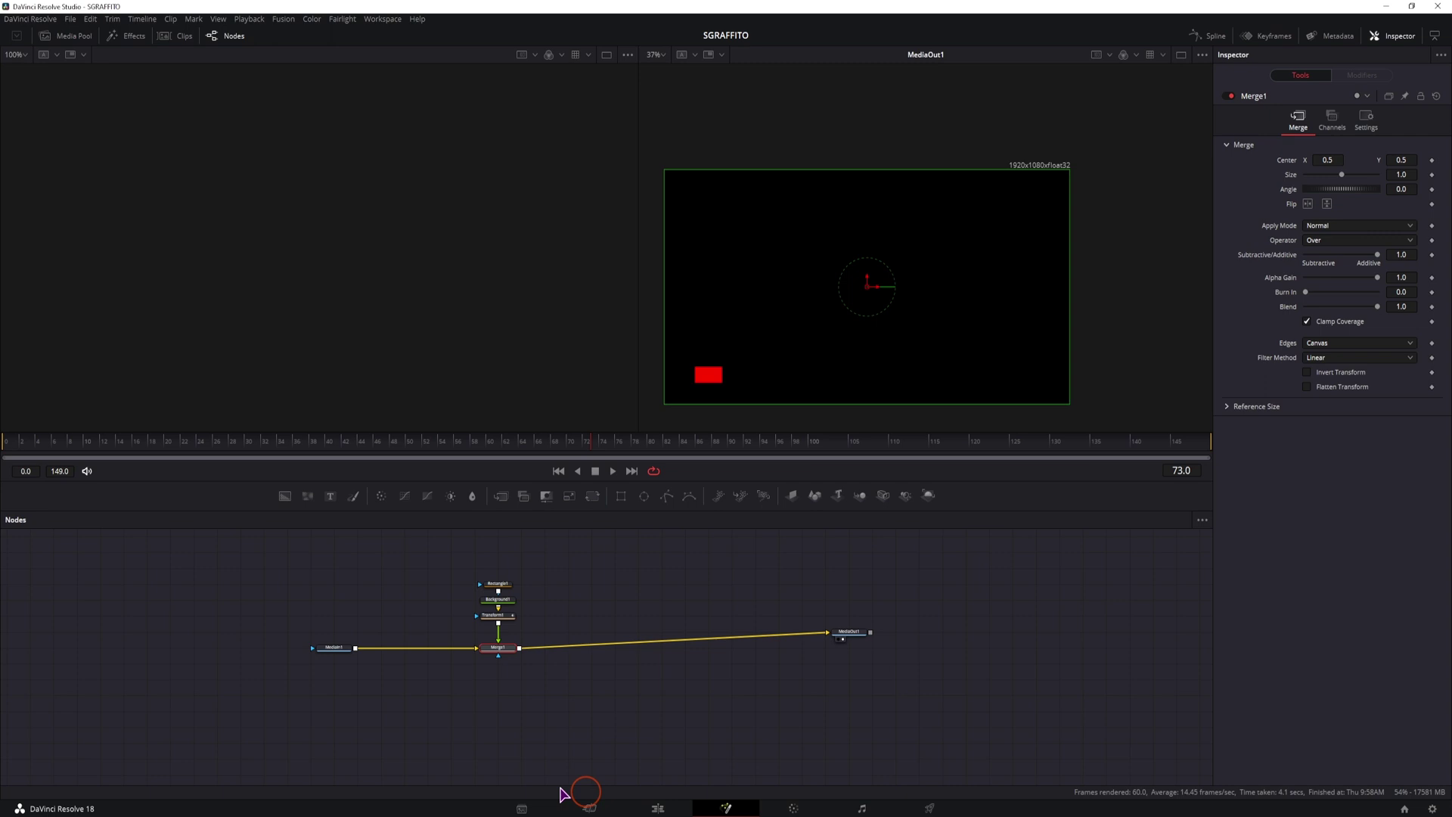
pyautogui.click(337, 648)
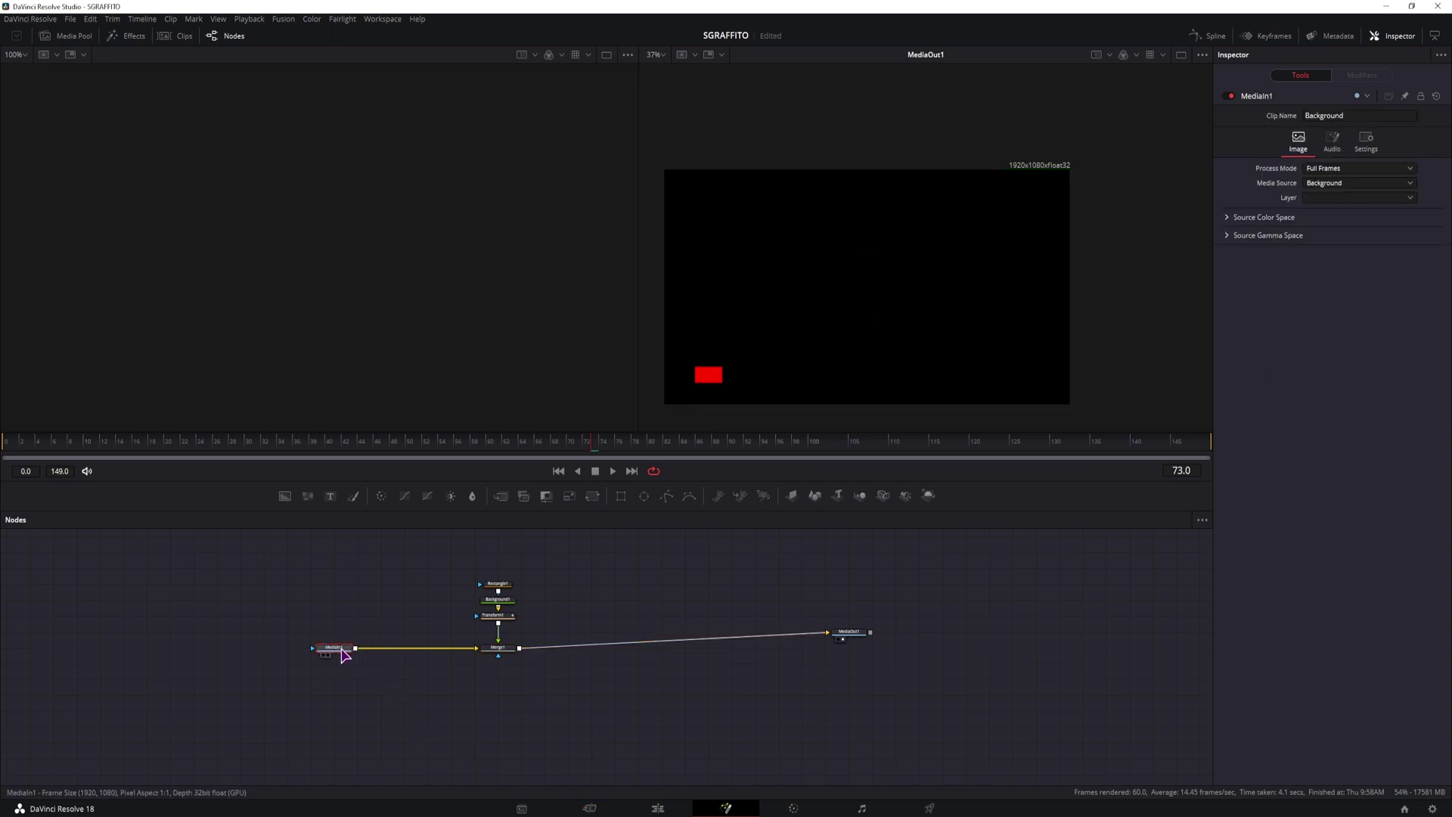
pyautogui.scroll(3, 342, 655)
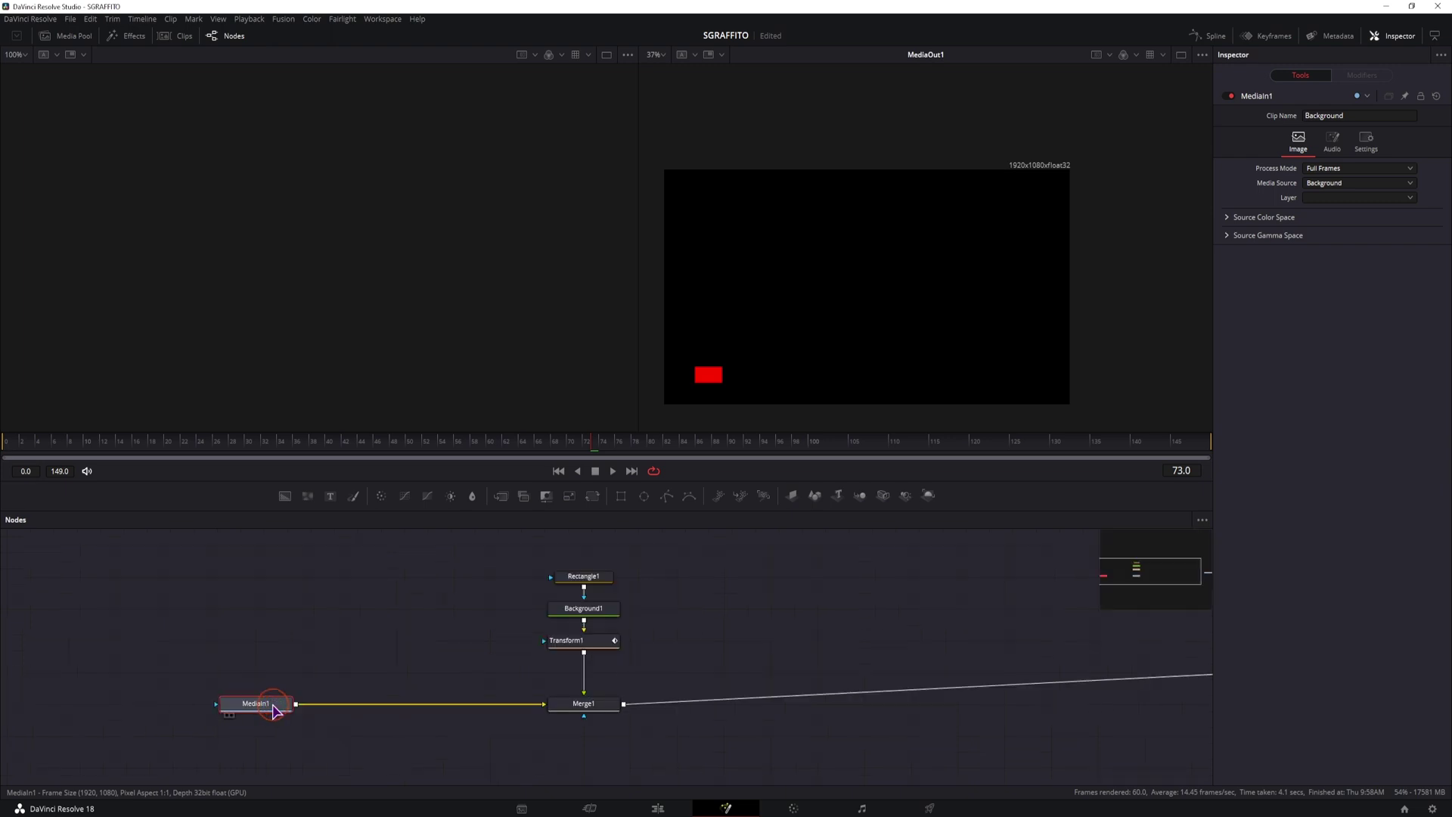
pyautogui.click(1262, 186)
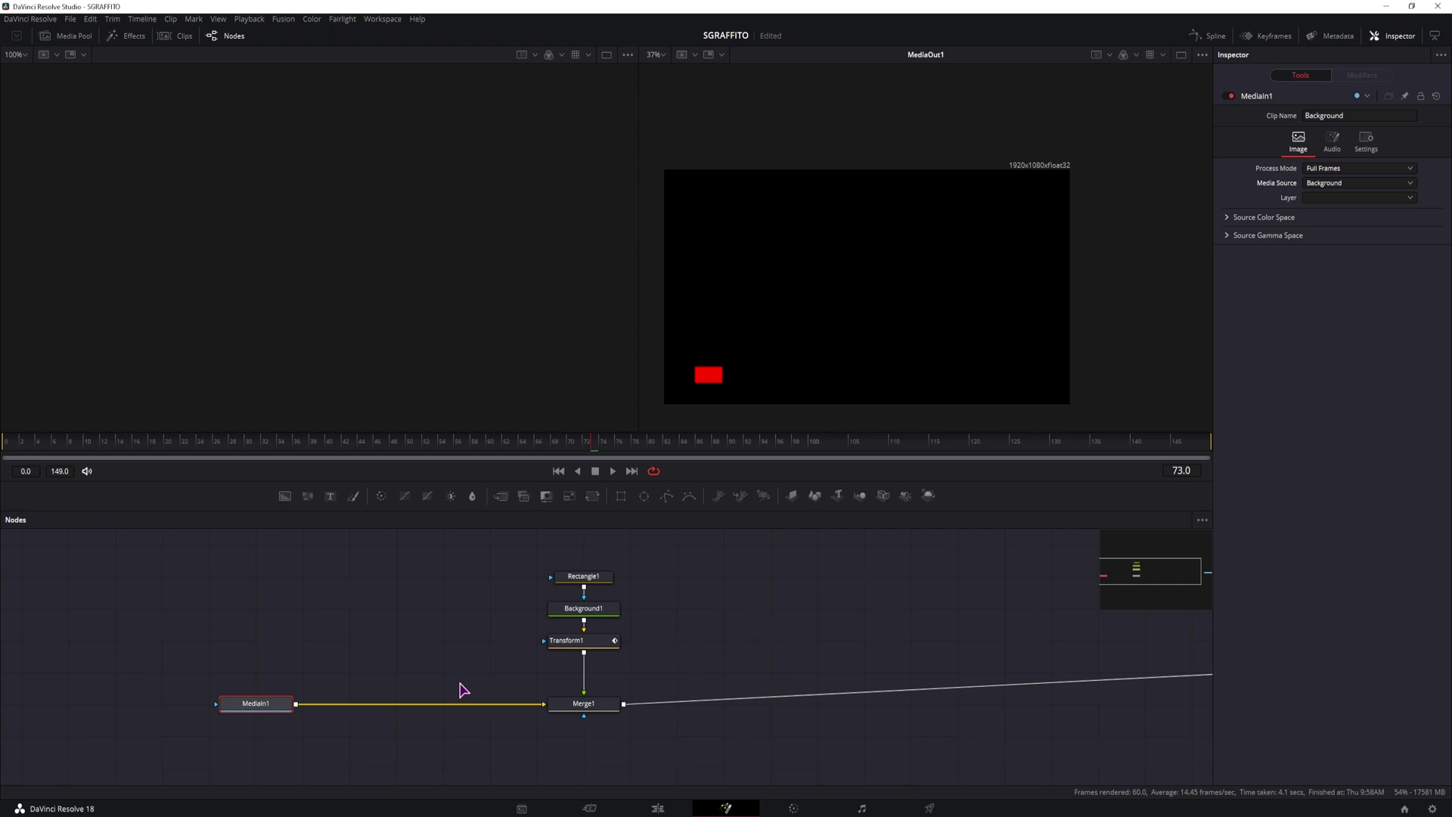
pyautogui.moveTo(683, 683); pyautogui.dragTo(461, 654)
pyautogui.moveTo(339, 684); pyautogui.dragTo(1000, 662)
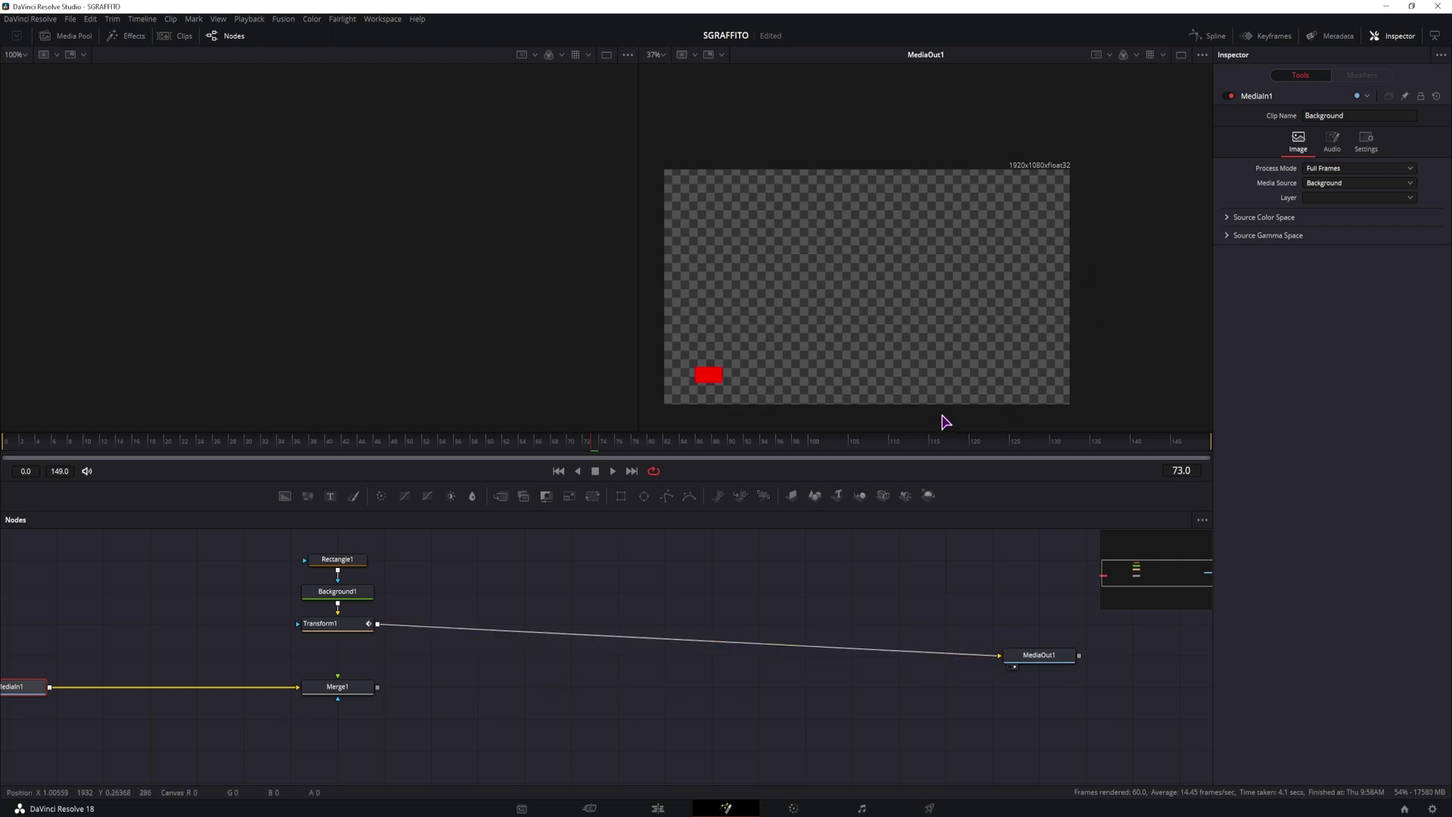
pyautogui.click(605, 691)
pyautogui.click(1004, 655)
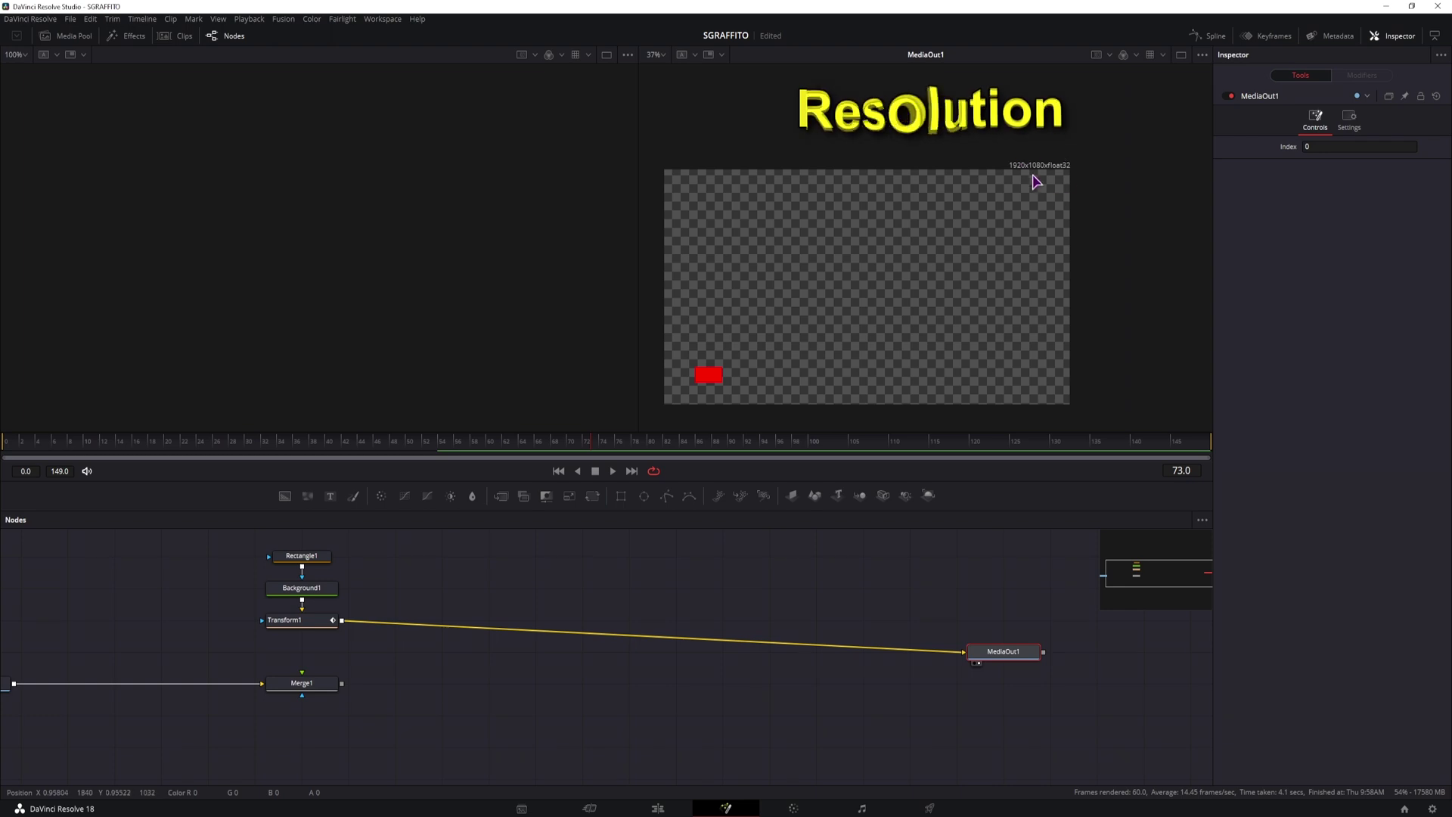
# Add a Background node and a Merge2 between Transform1 and MediaOut1, swapping its inputs.
pyautogui.click(545, 654)
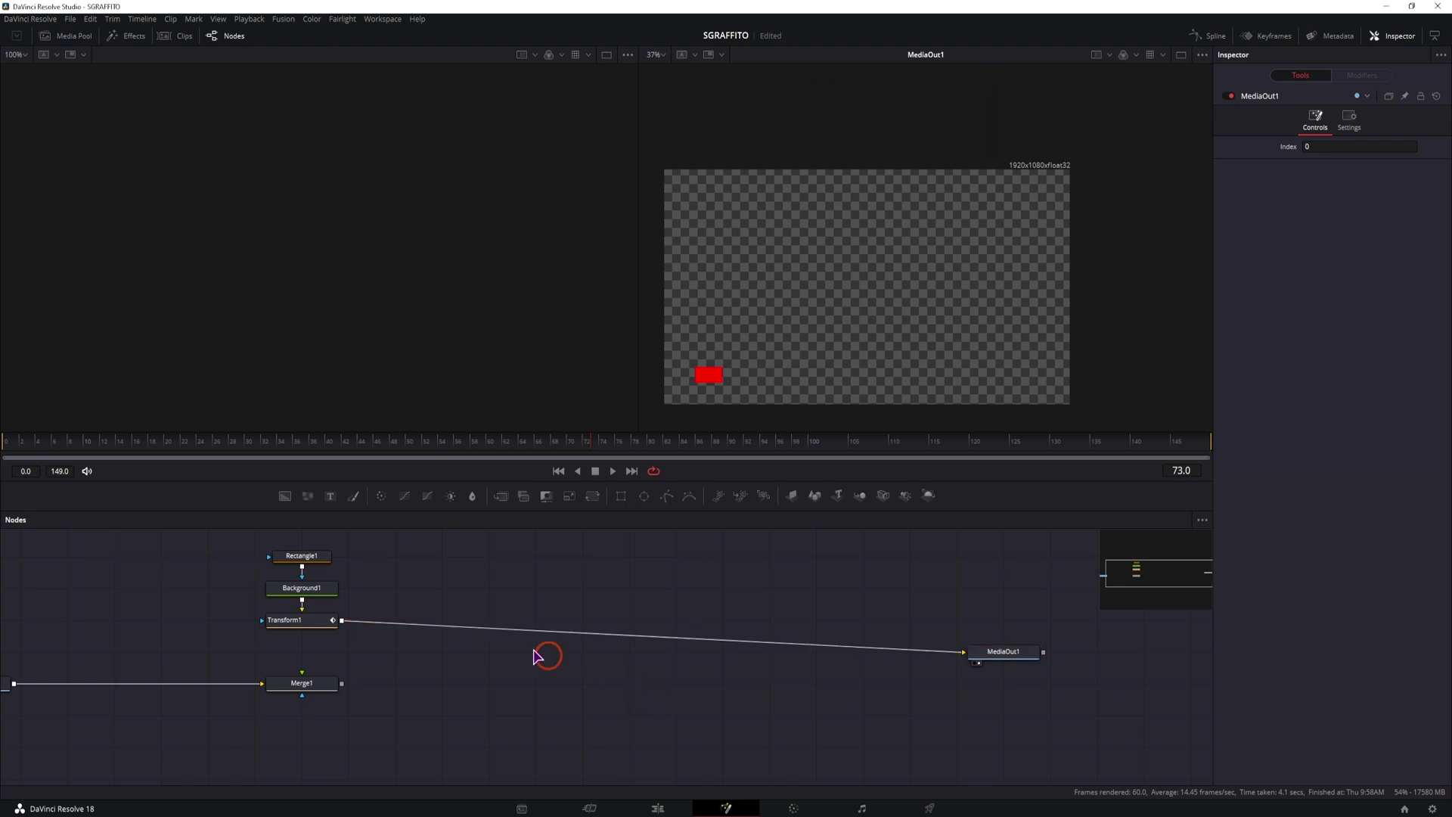
pyautogui.moveTo(285, 500); pyautogui.dragTo(829, 732)
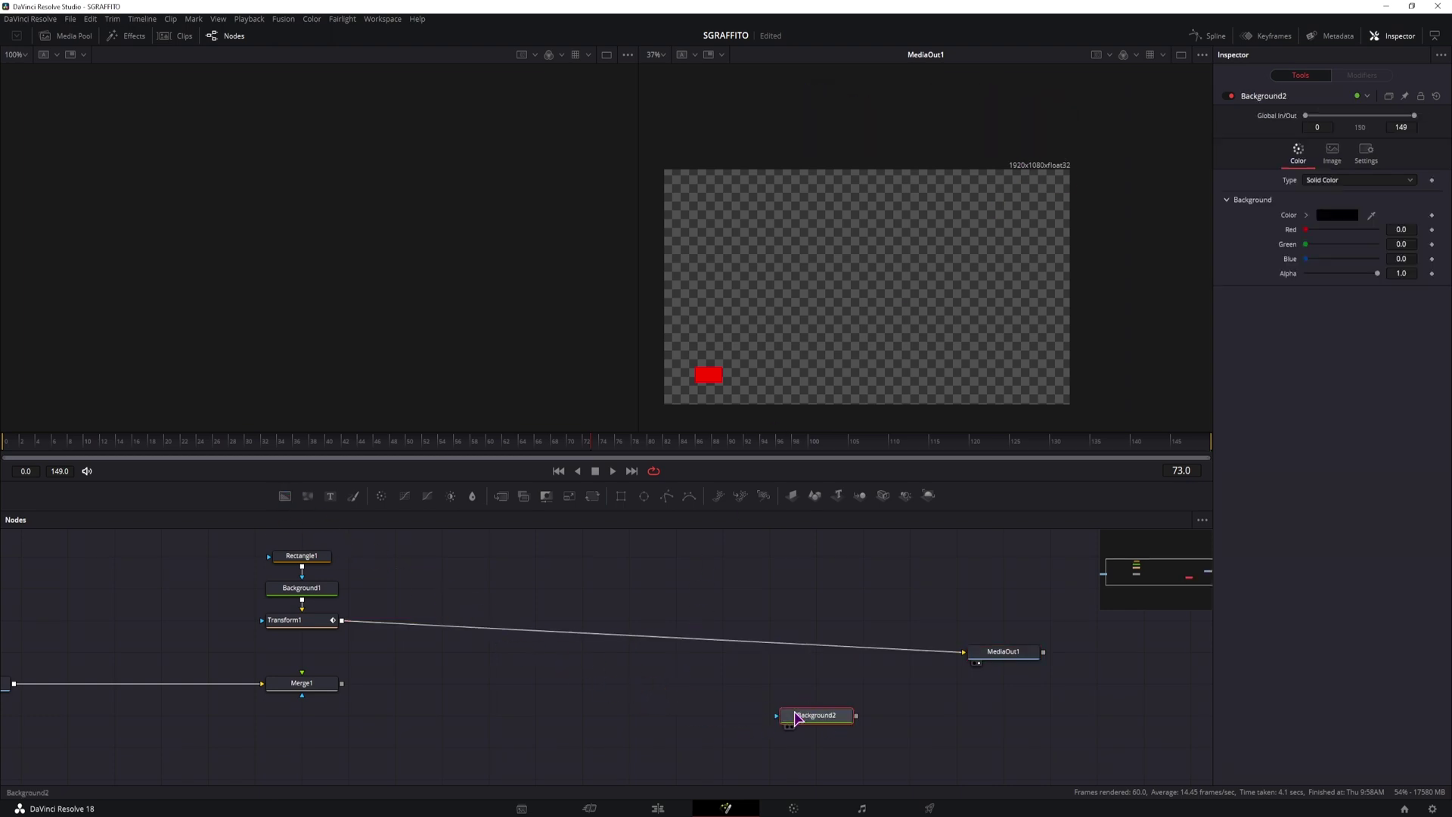
pyautogui.moveTo(502, 501); pyautogui.dragTo(829, 655)
pyautogui.hotkey('ctrl', 't')
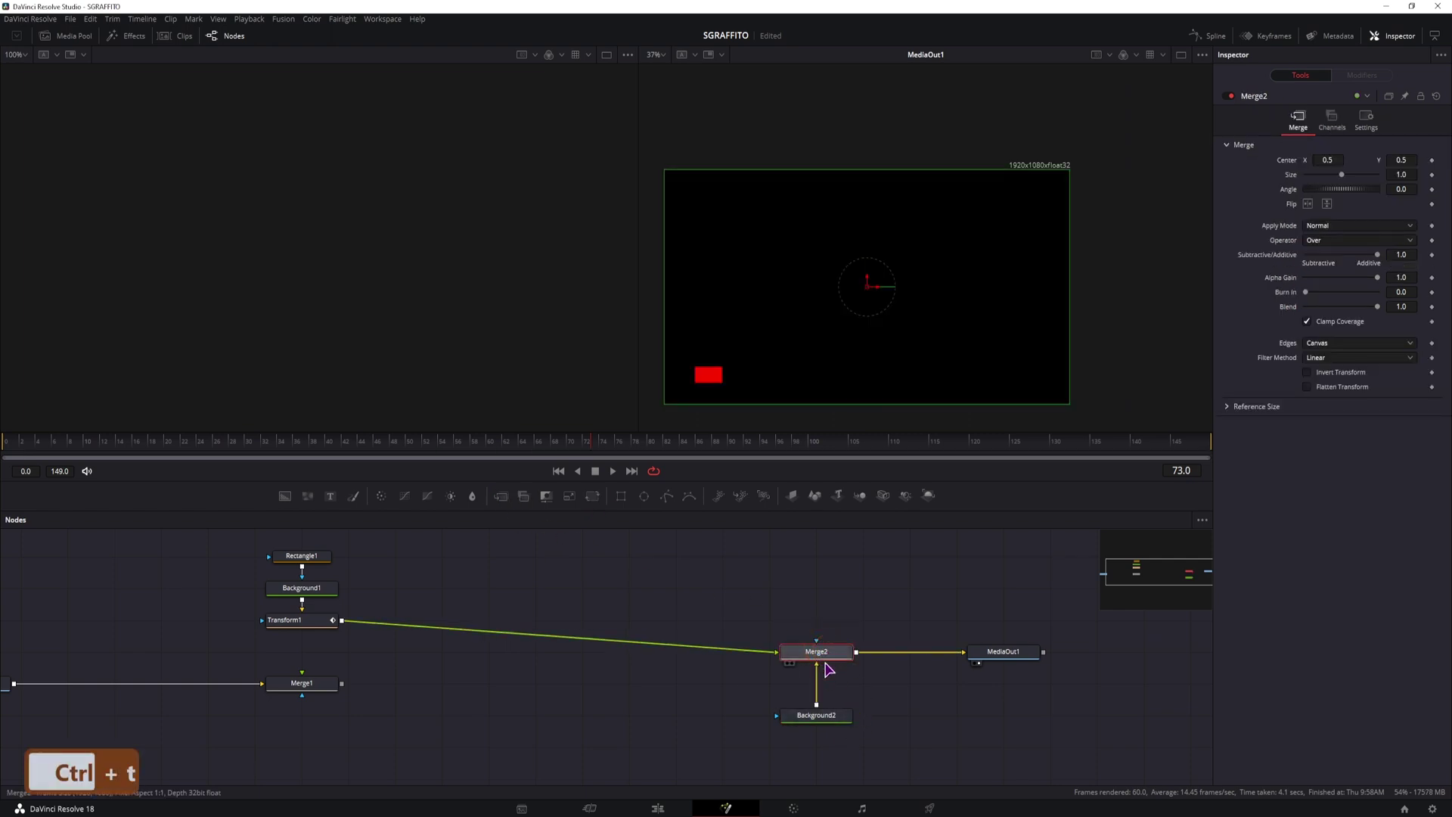
# Make Background2 fully transparent with Alpha 0 and a fixed 1920×1080 size.
pyautogui.click(822, 723)
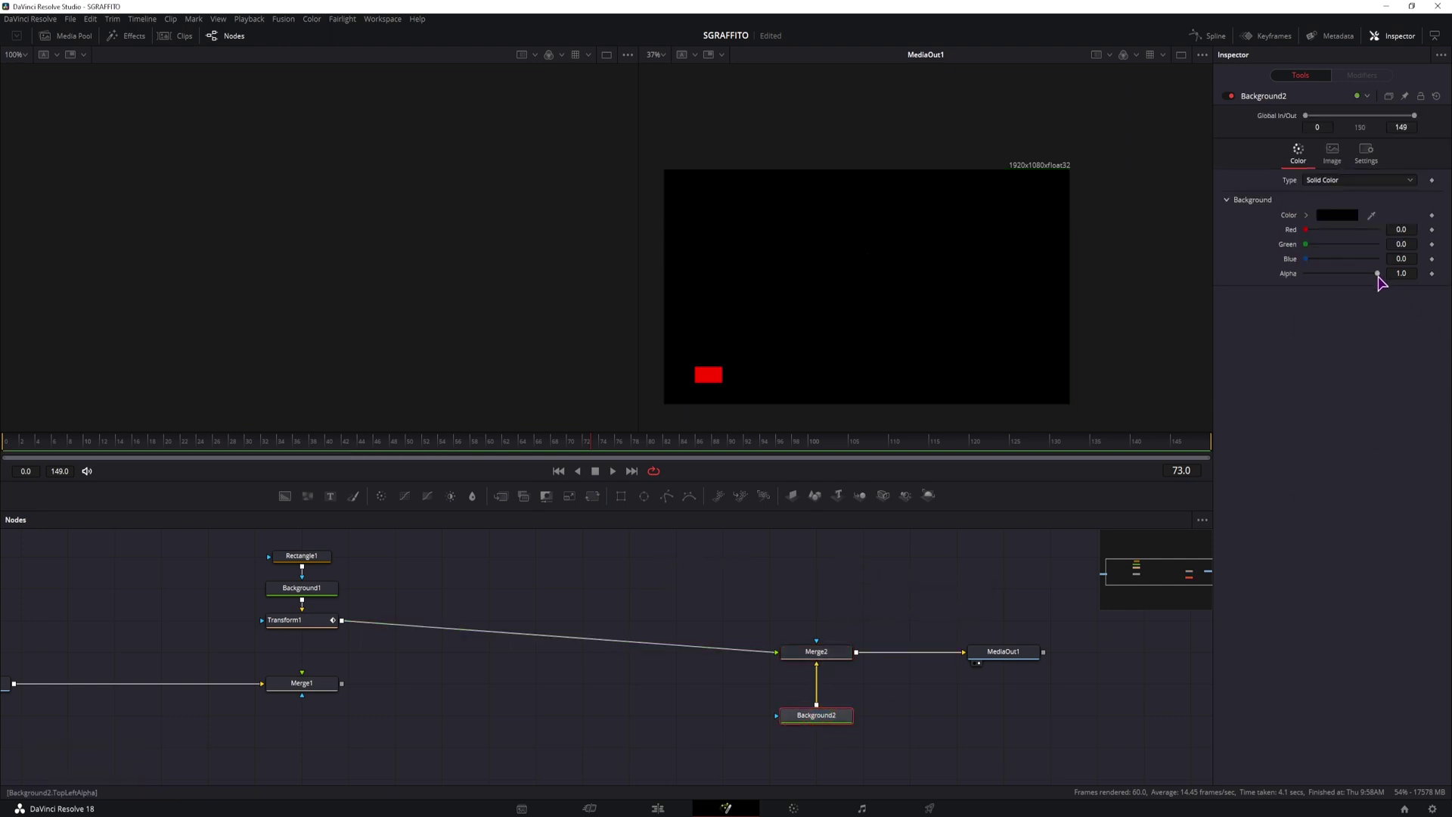
pyautogui.moveTo(1377, 273); pyautogui.dragTo(1290, 284)
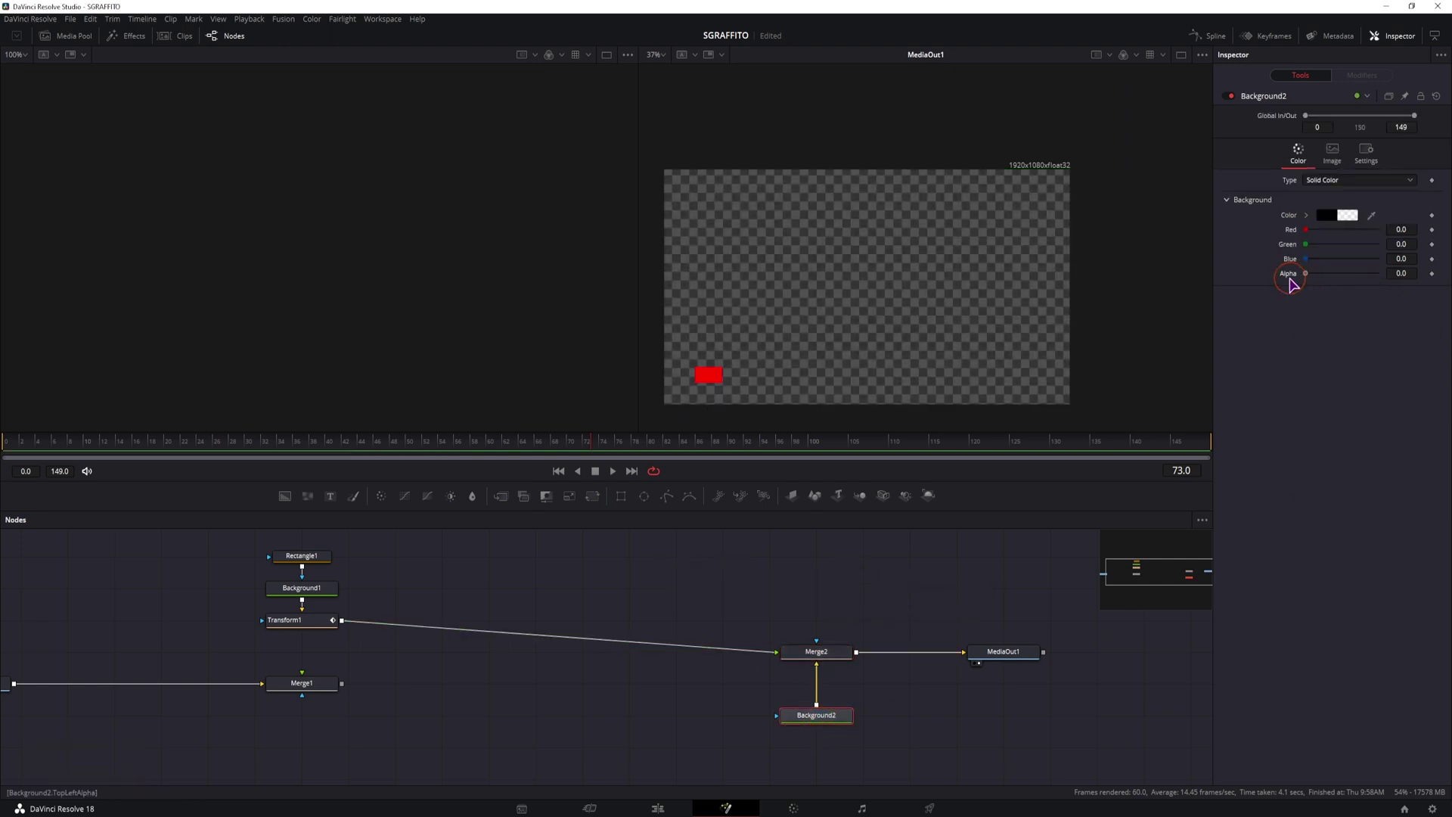
pyautogui.click(1332, 151)
pyautogui.click(1306, 259)
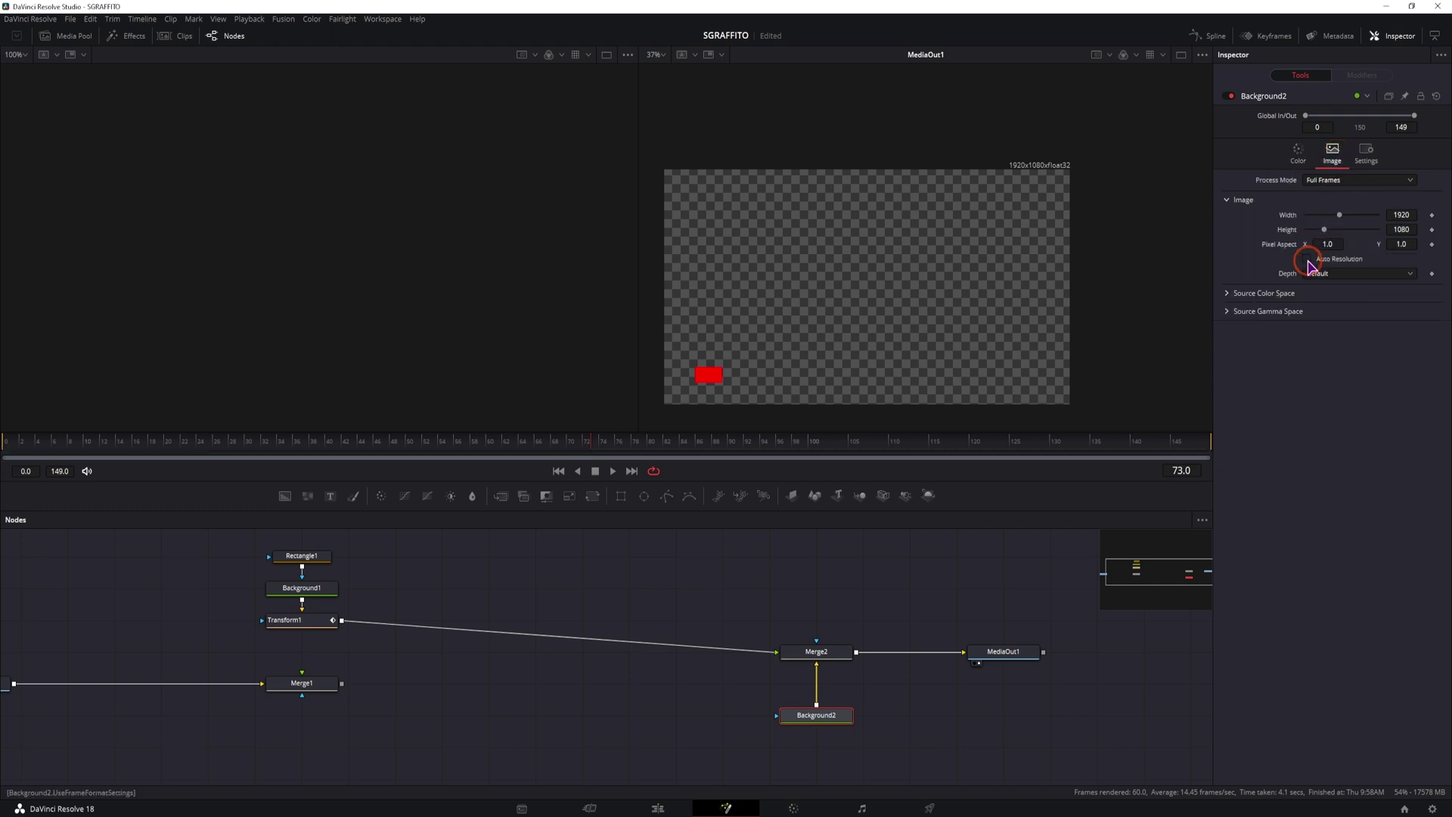
pyautogui.click(1400, 216)
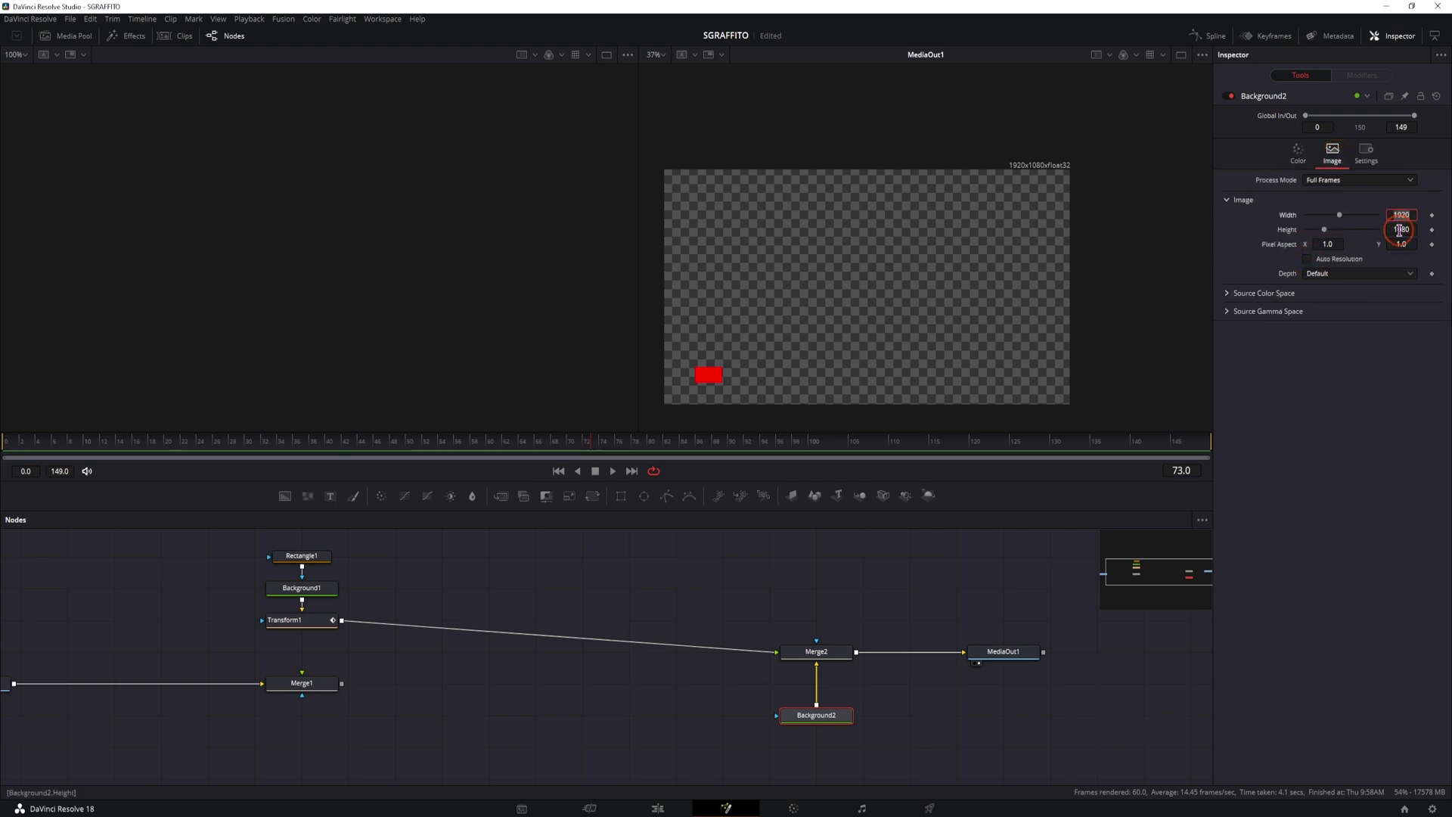
pyautogui.click(1399, 230)
pyautogui.click(1404, 214)
pyautogui.click(878, 599)
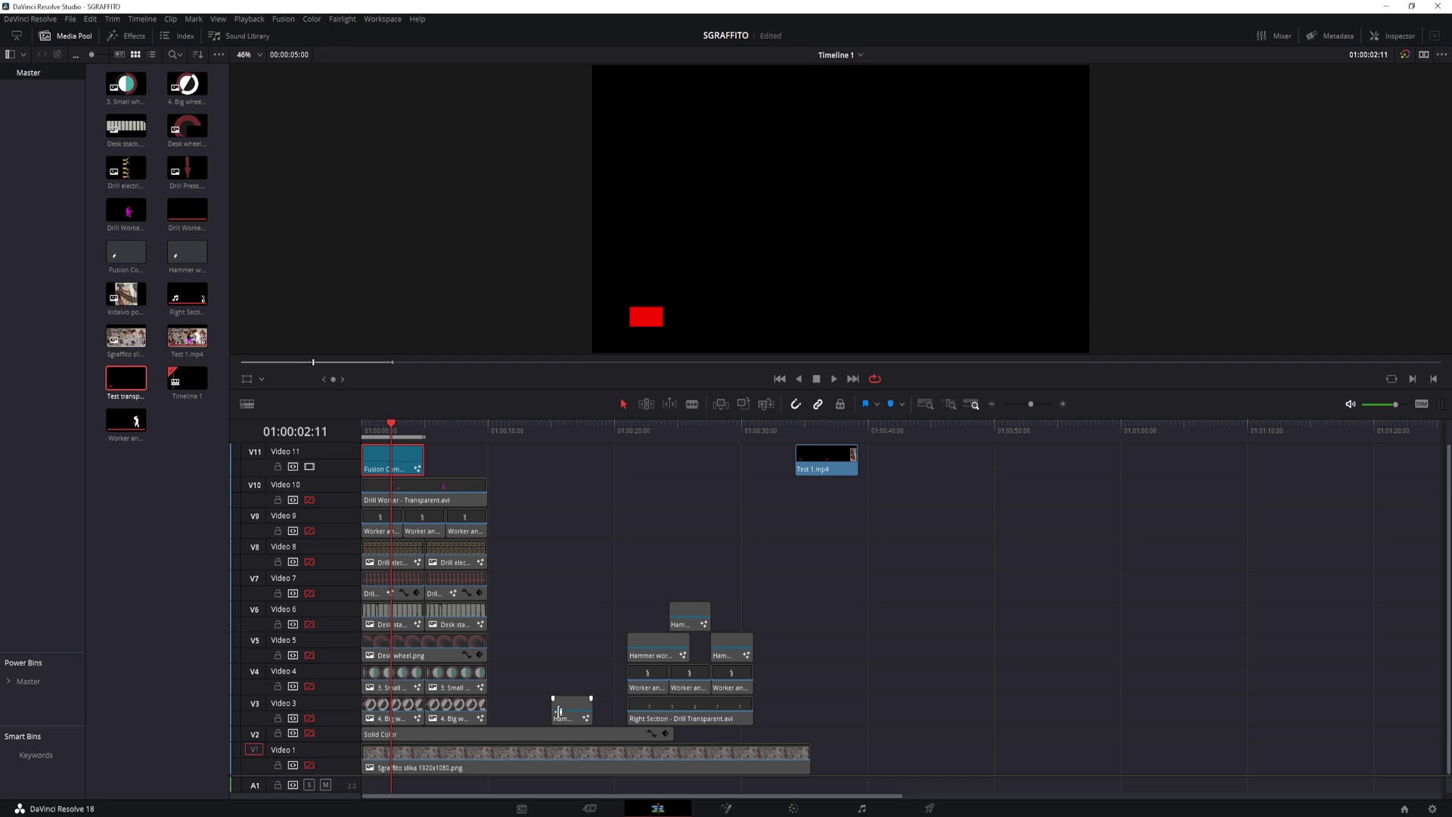
# Re-render as Test transparent 1.avi and place it on Video 11 at 01:00:06:20.
pyautogui.click(926, 809)
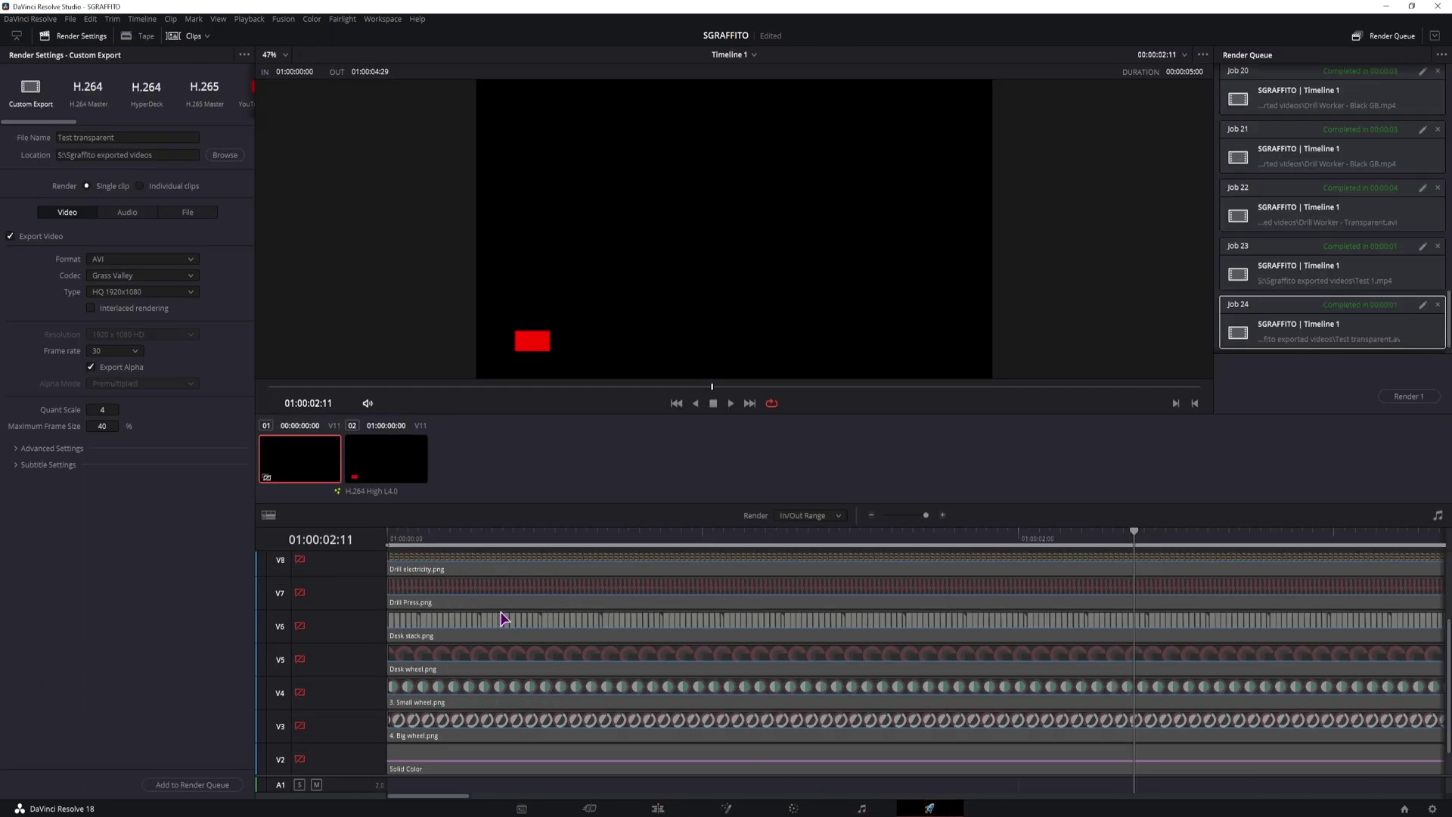
pyautogui.click(134, 136)
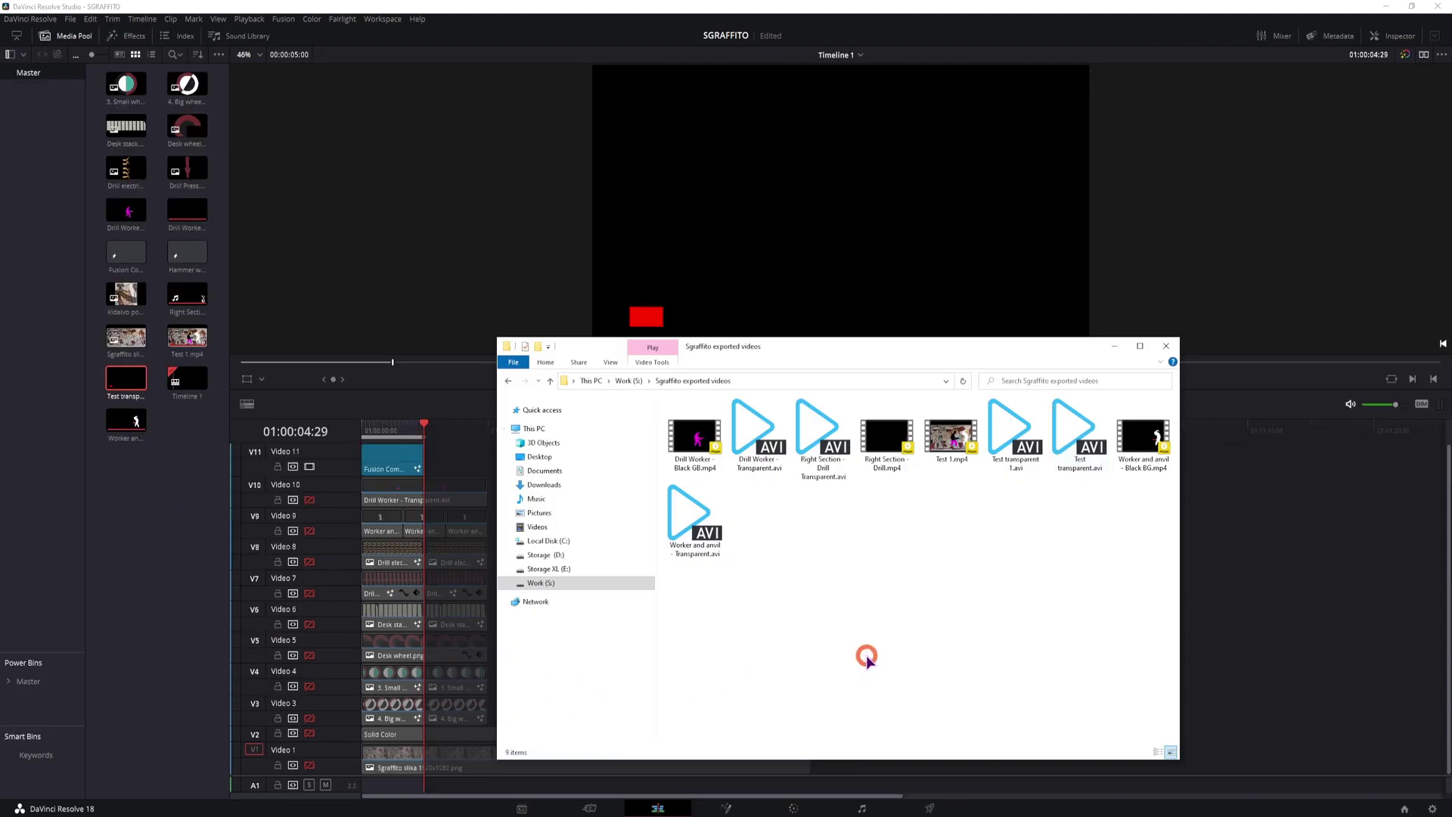
pyautogui.moveTo(877, 352); pyautogui.dragTo(1015, 349)
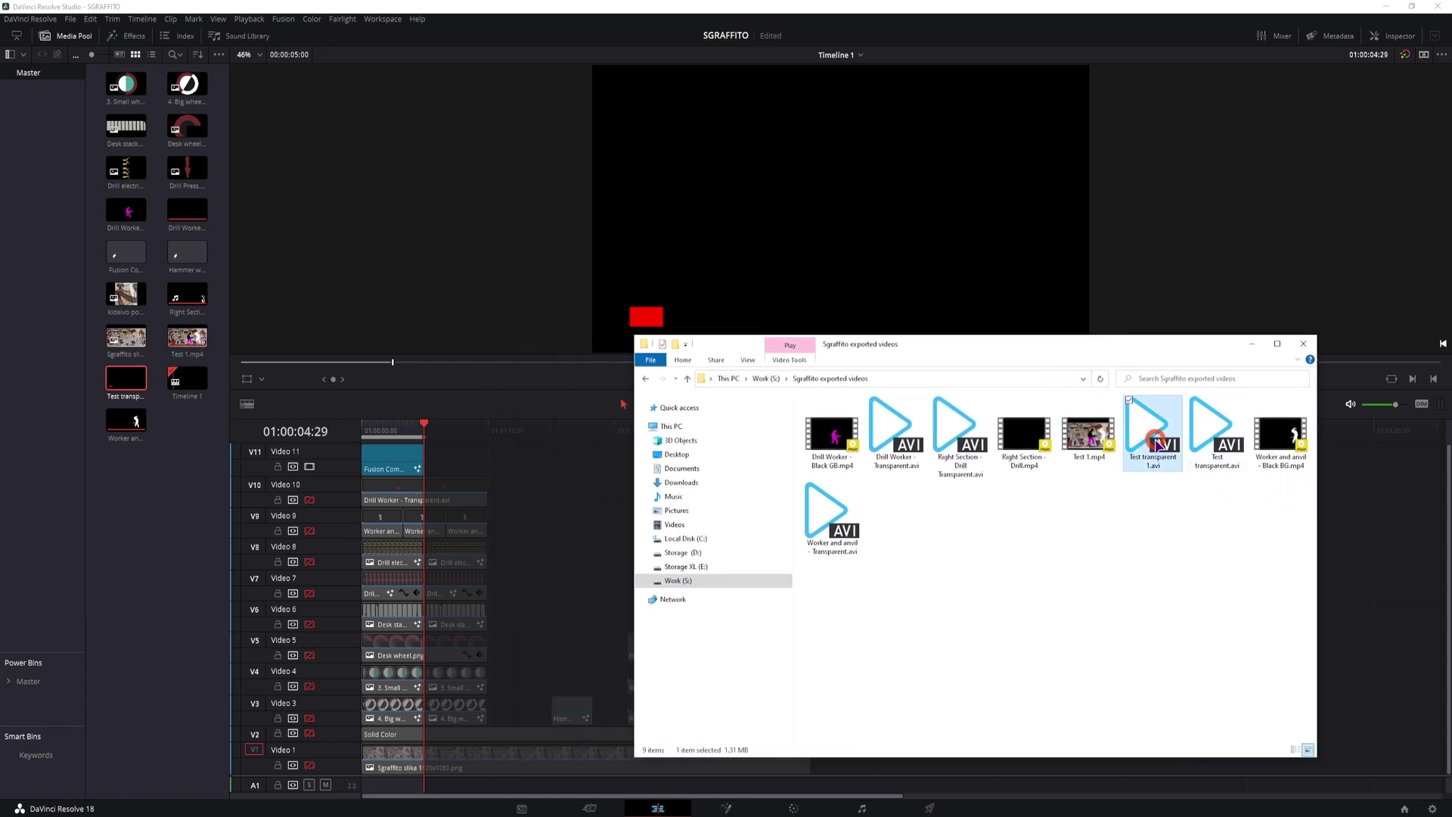
pyautogui.moveTo(258, 508); pyautogui.dragTo(456, 458)
pyautogui.click(441, 430)
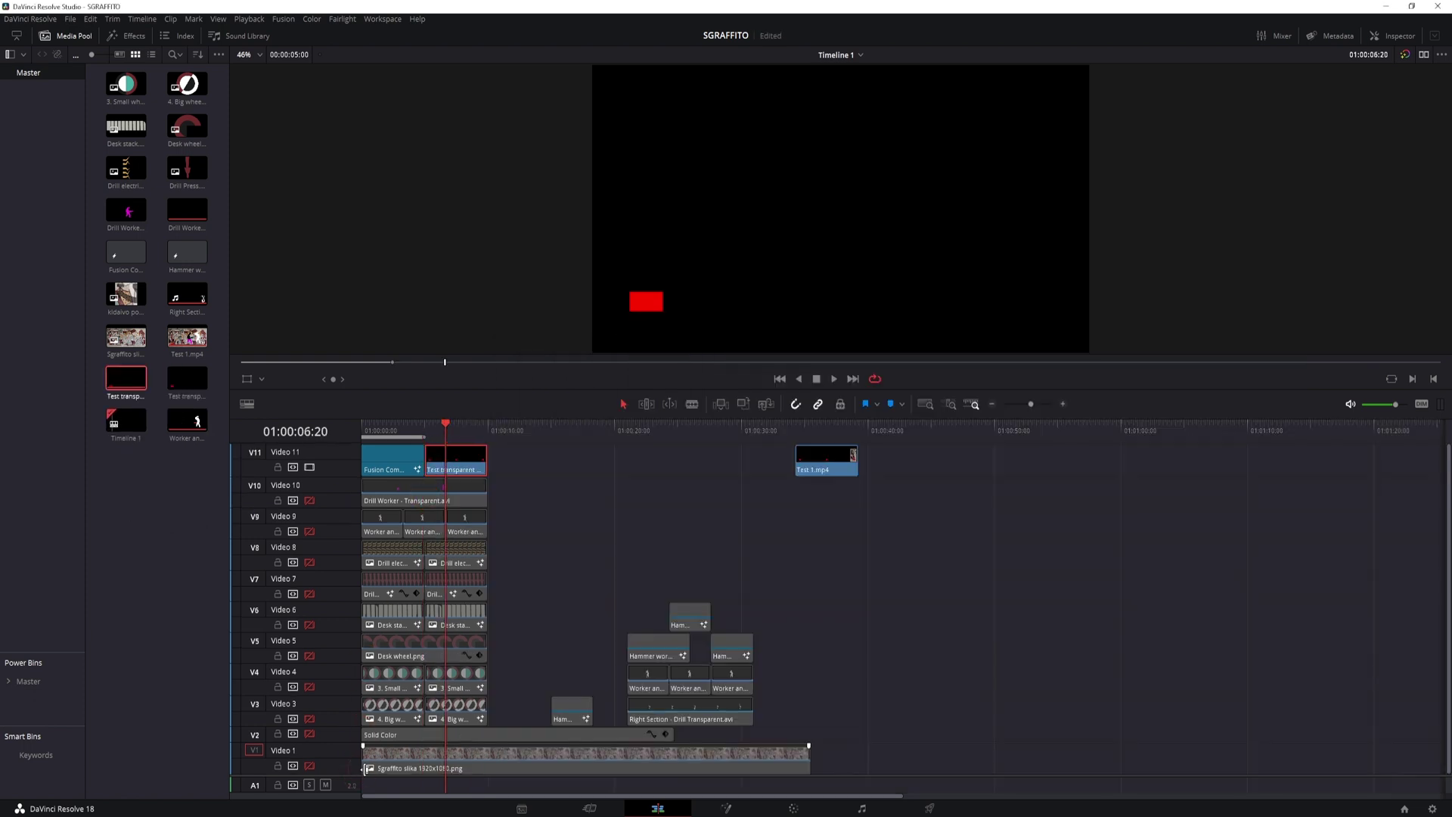
# Enable the mural track V1, keep Solid Color V2 off, and preview from 01:00:05:00.
pyautogui.click(310, 734)
pyautogui.click(310, 766)
pyautogui.click(310, 734)
pyautogui.click(428, 433)
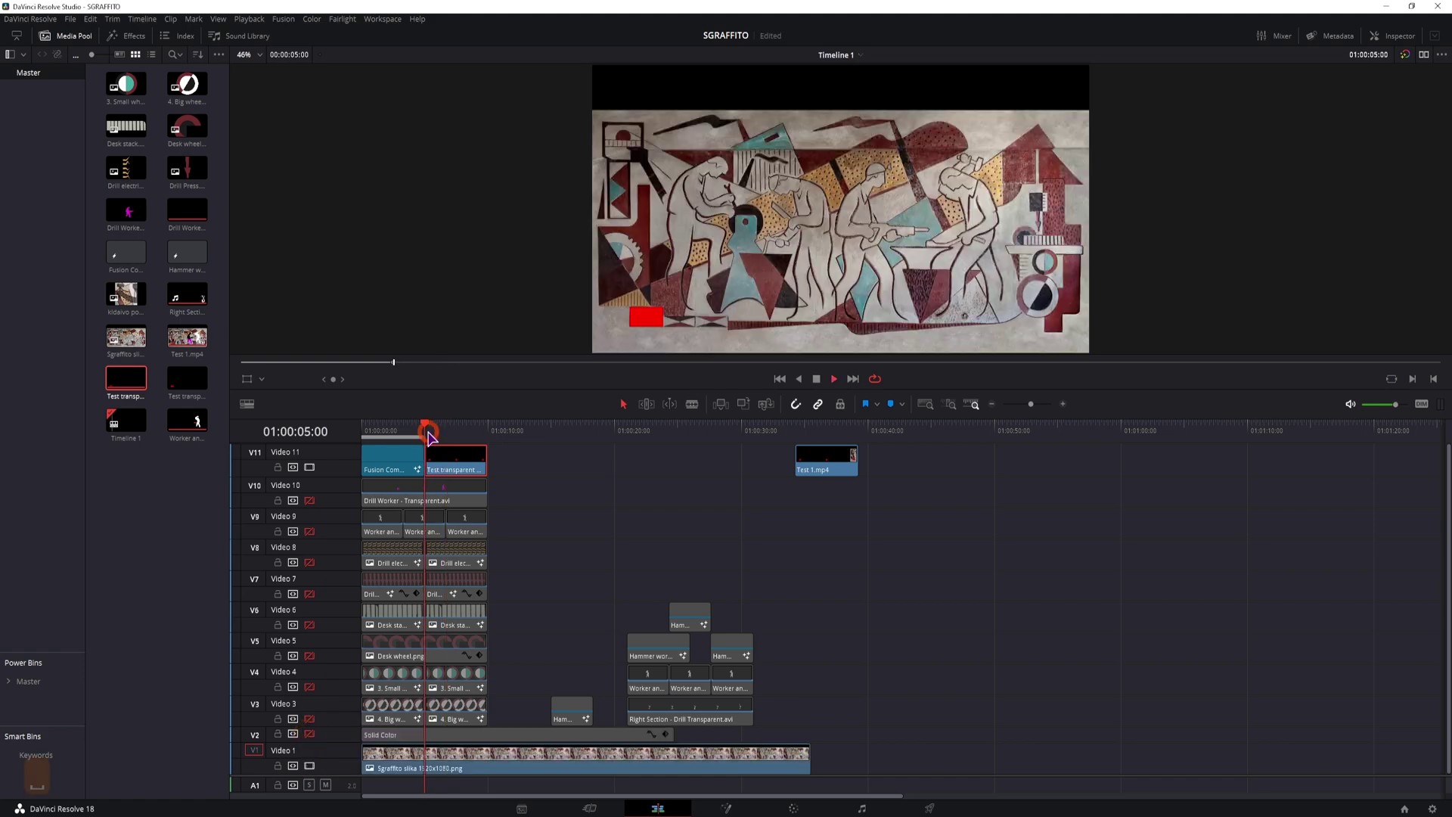